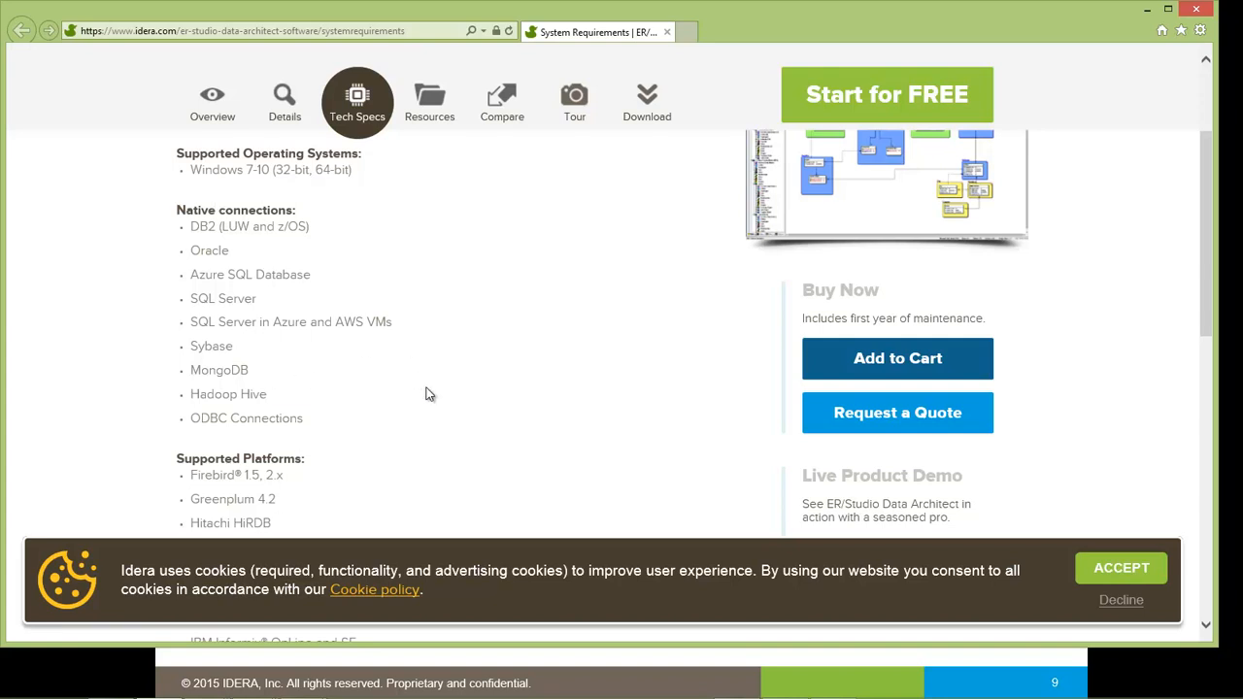
- Scroll back up to the INSTALLATION slide listing the prerequisite and documentation links
scroll(430, 394, "up", 2)
- Open the ER/Studio Business Architect requirements and overview pages, then its Start for FREE trial form
left_click(102, 689)
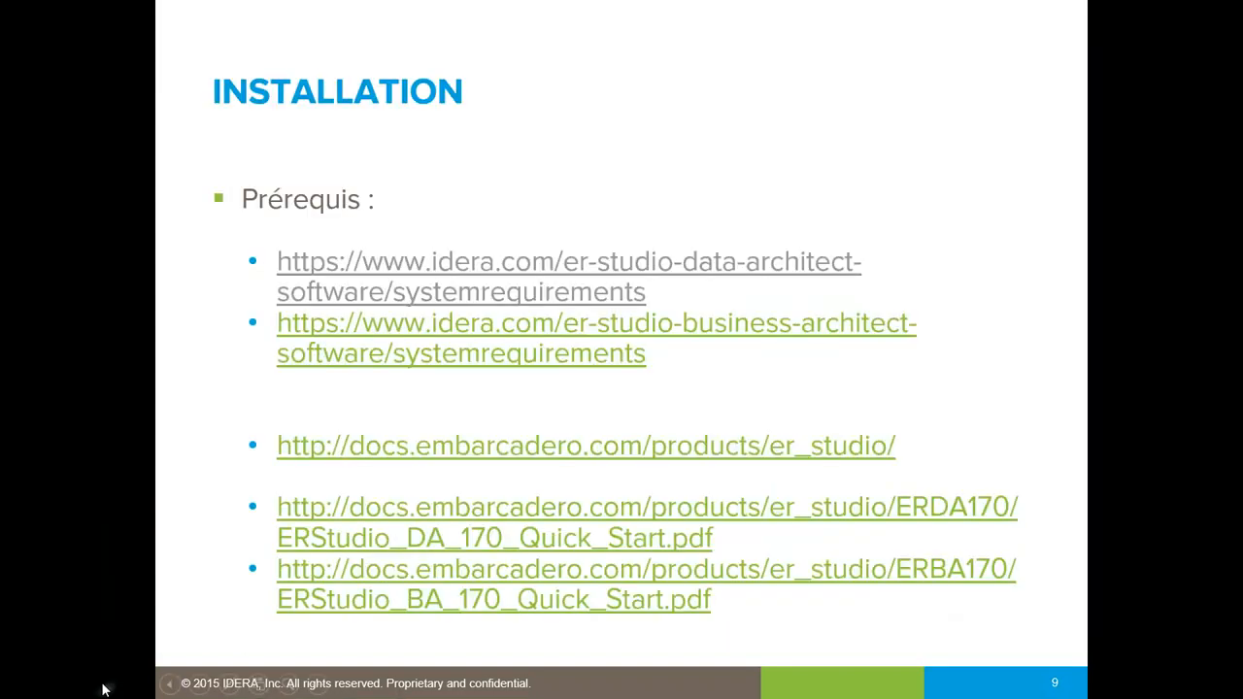
left_click(477, 322)
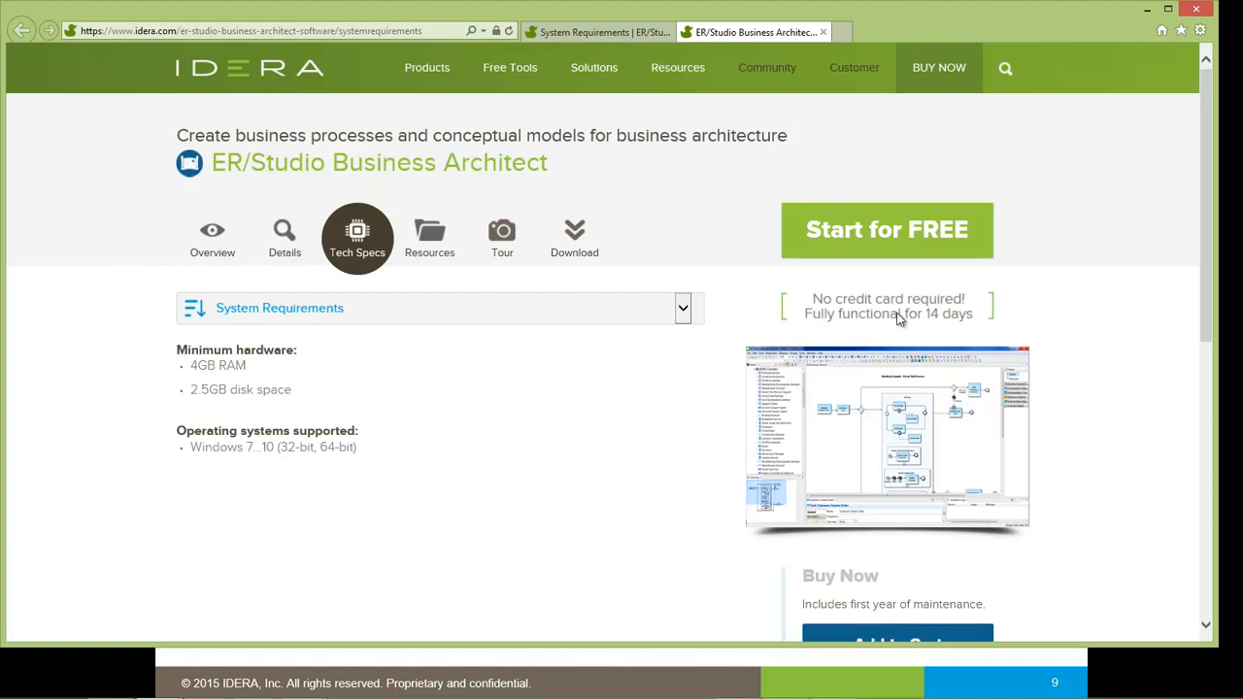
left_click(238, 236)
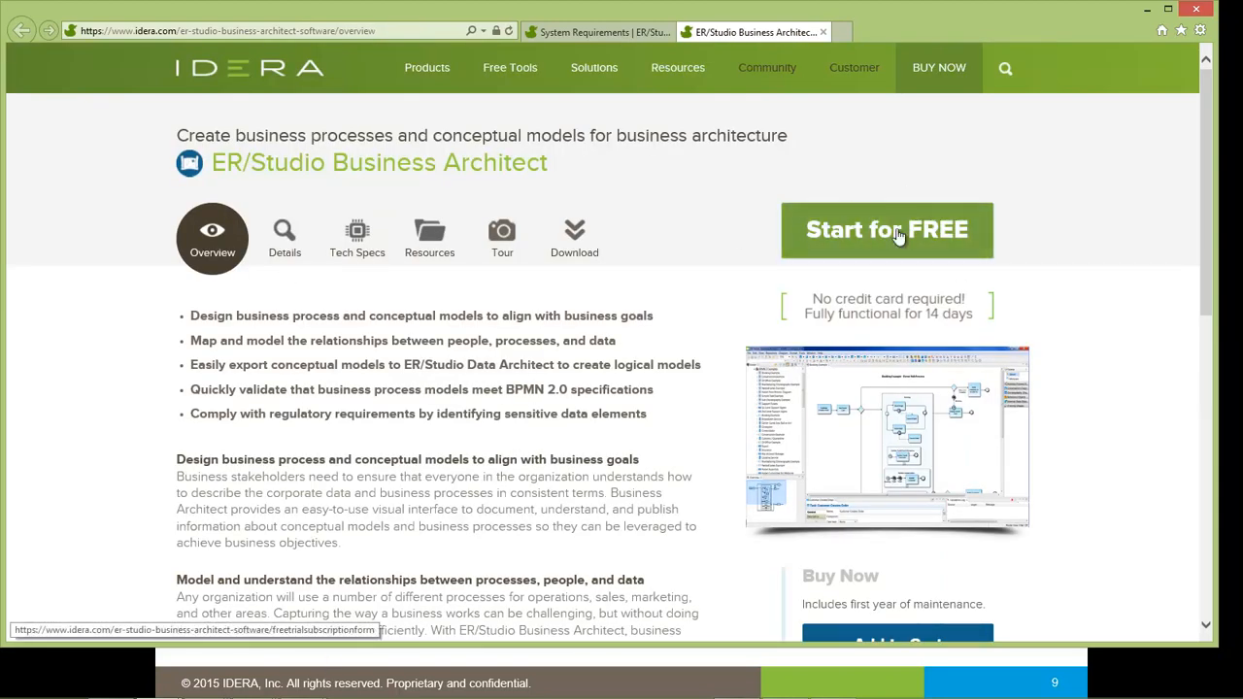
left_click(607, 30)
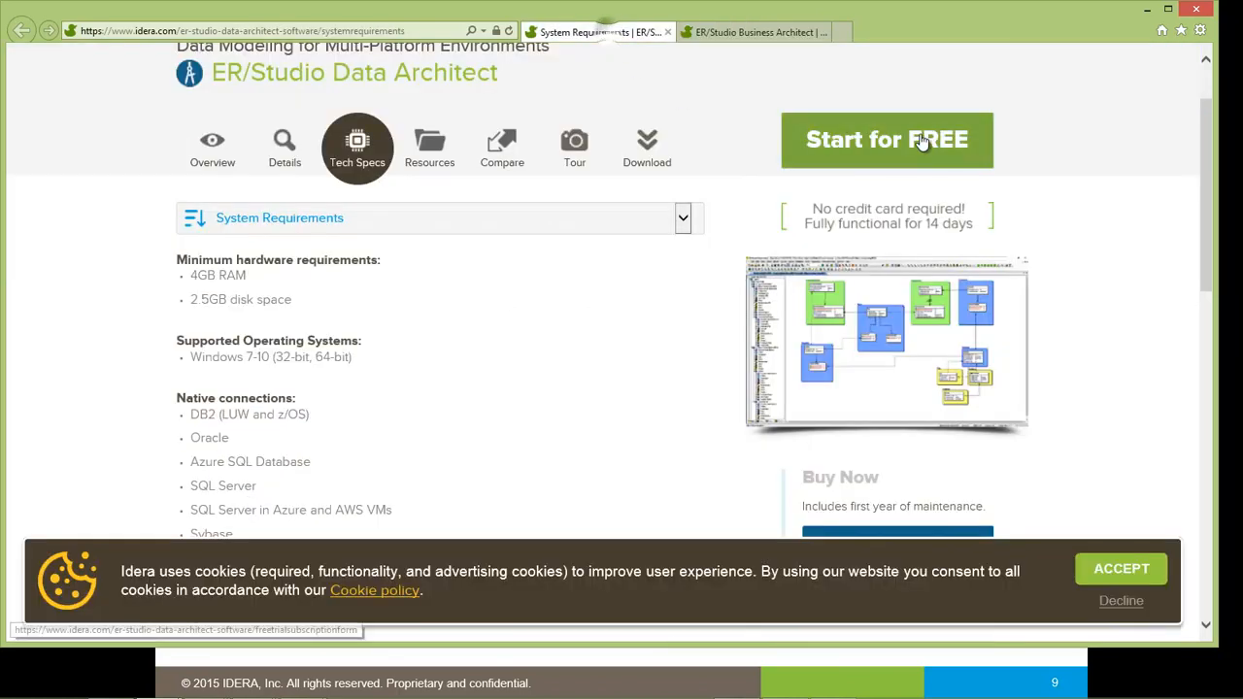
left_click(718, 34)
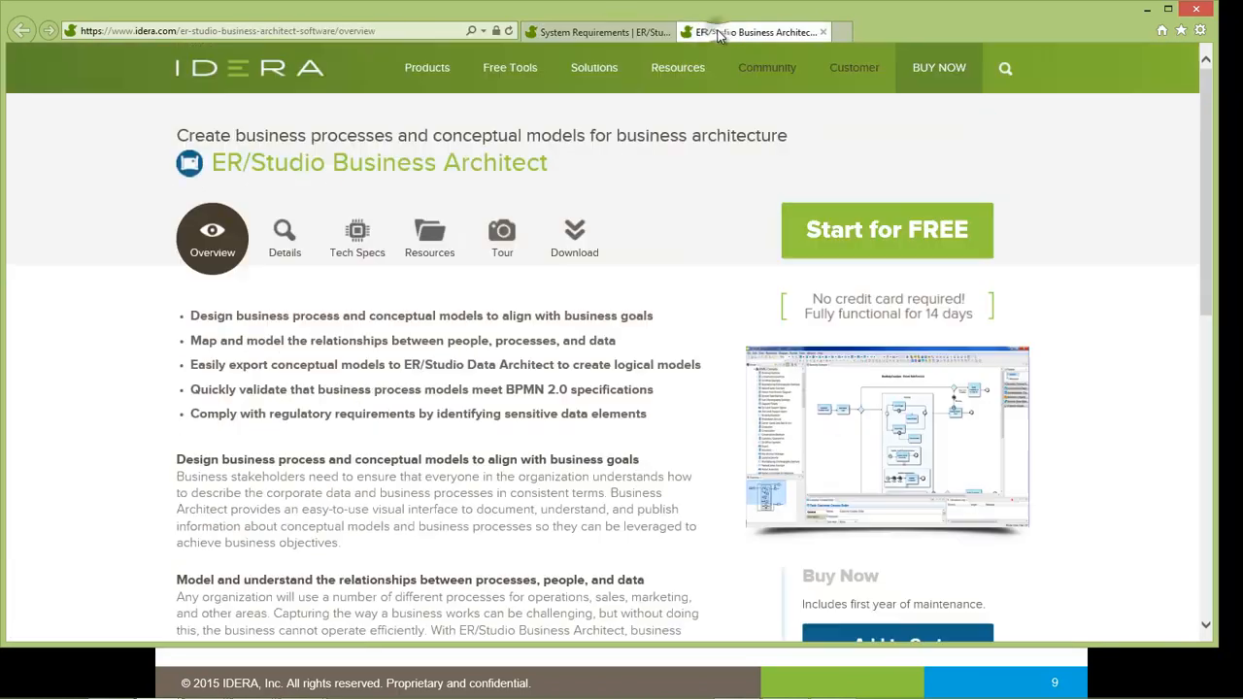
left_click(845, 235)
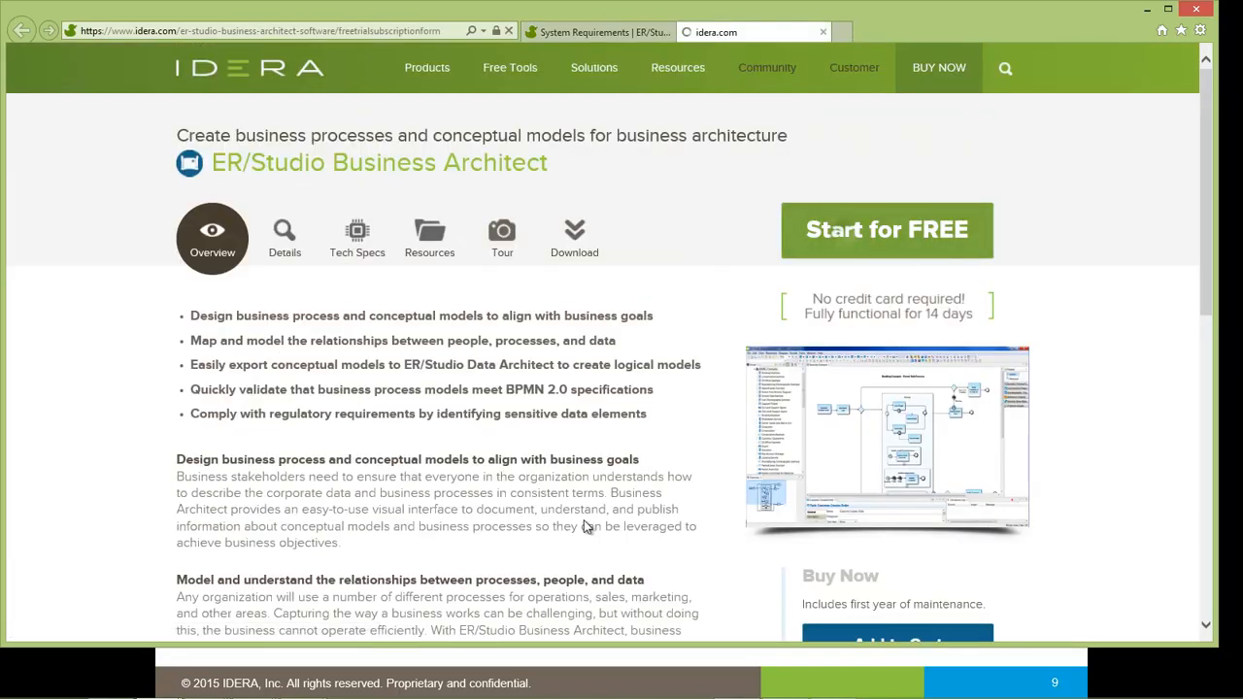
left_click(315, 280)
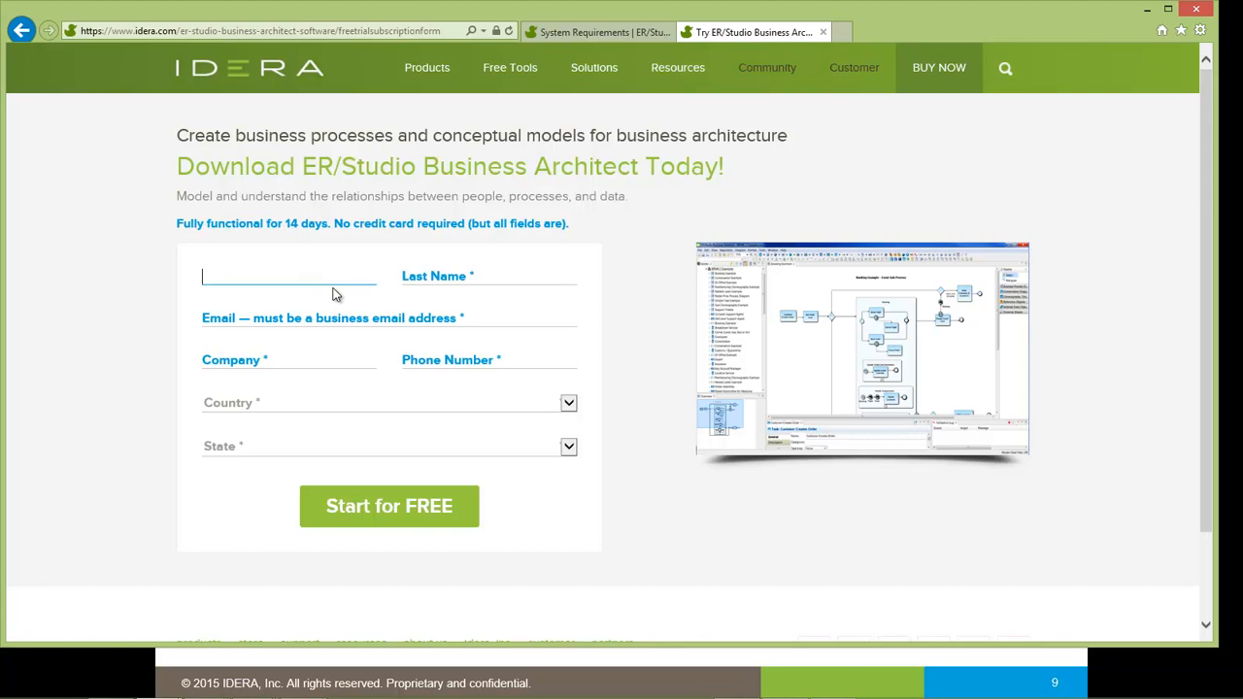
- Fill the Business Architect trial form with the user's name, e-mail, company Idera and country France
key("Tab")
key("Tab")
key("Tab")
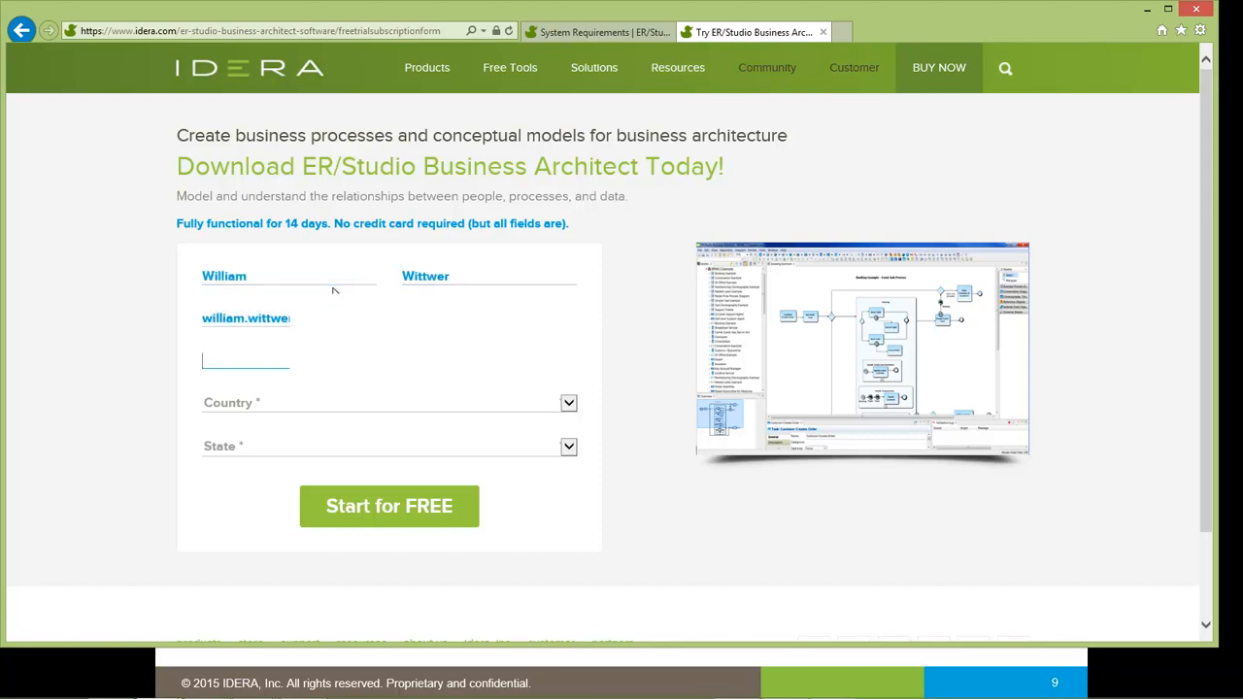
type("Idera")
key("Tab")
type("France")
- Tick the terms and marketing consent boxes and submit the Business Architect trial request
left_click(211, 451)
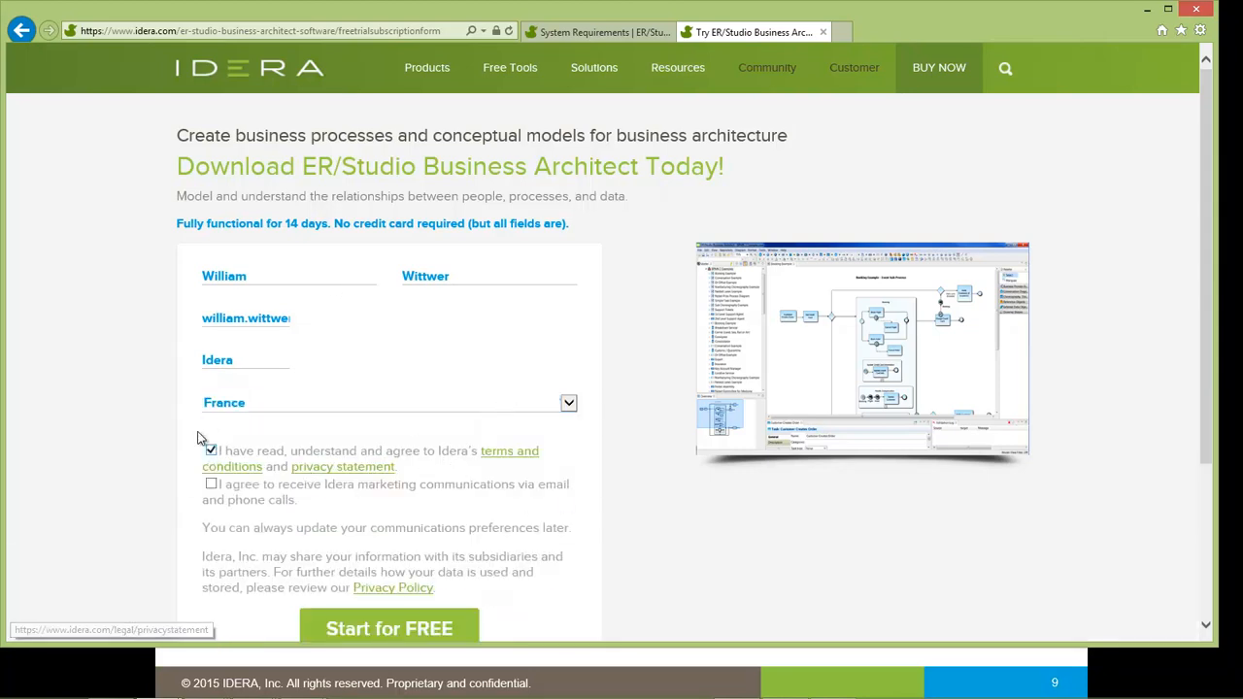
left_click(212, 484)
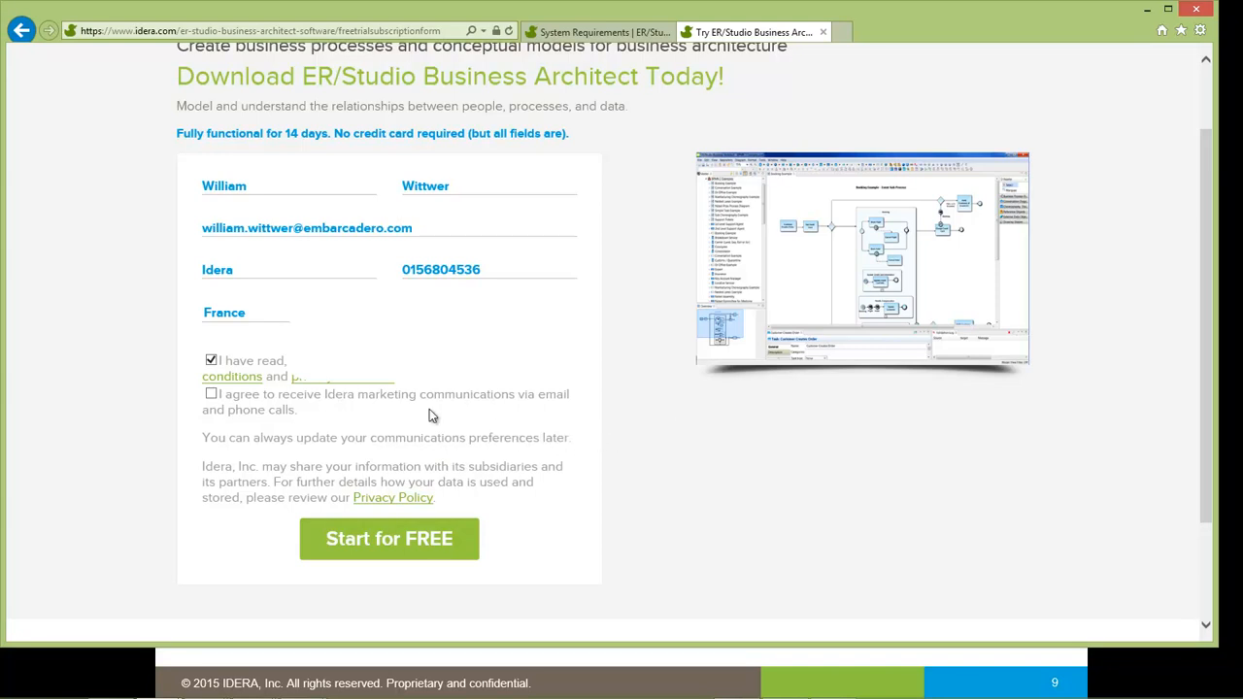
left_click(213, 395)
left_click(374, 551)
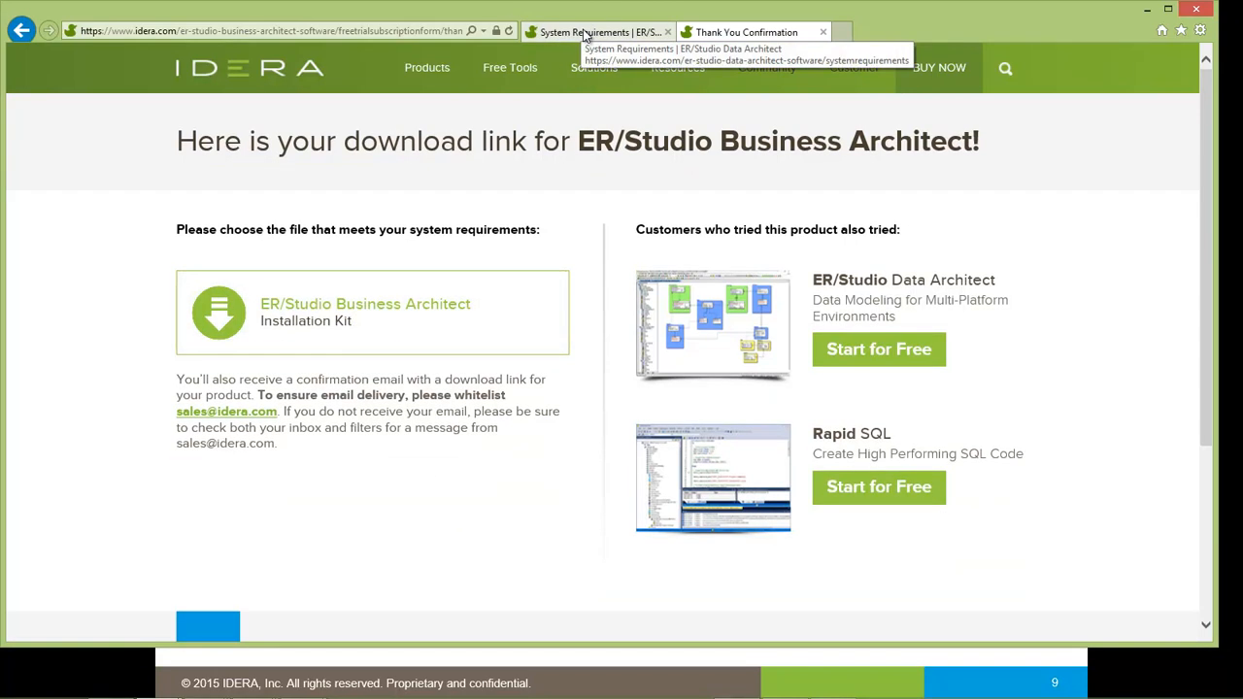
- Return to the ER/Studio Data Architect page and open its free trial form
left_click(587, 33)
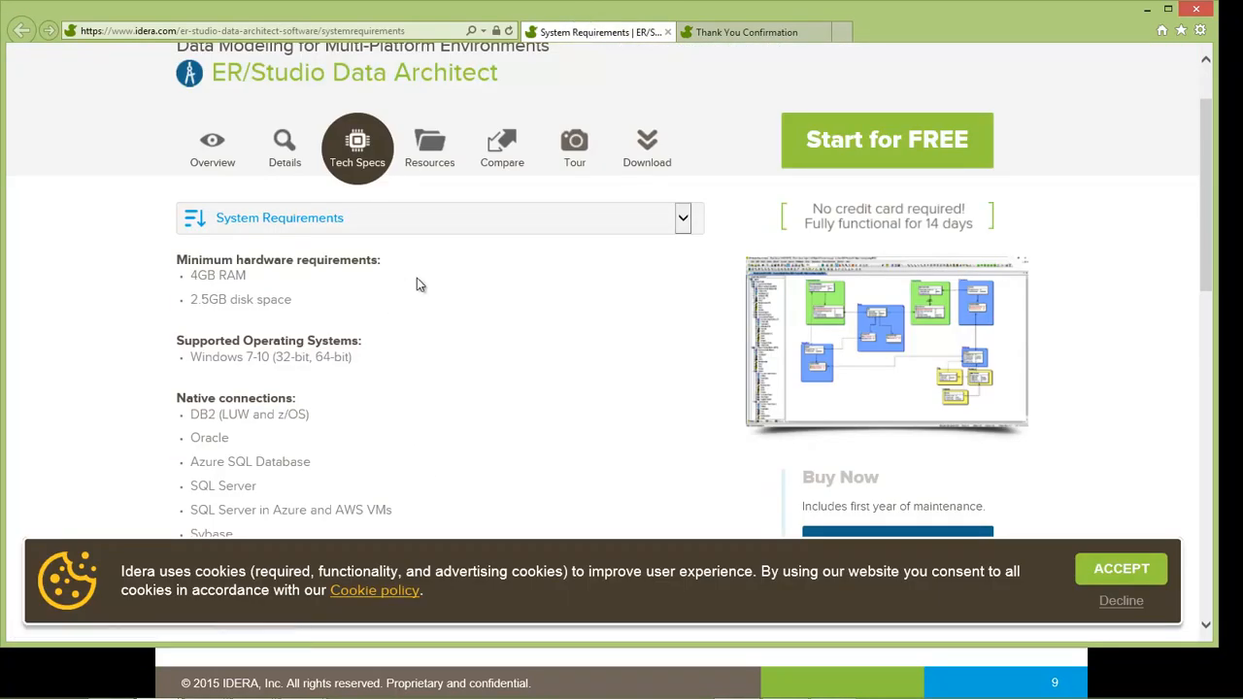
scroll(396, 278, "up", 2)
left_click(860, 255)
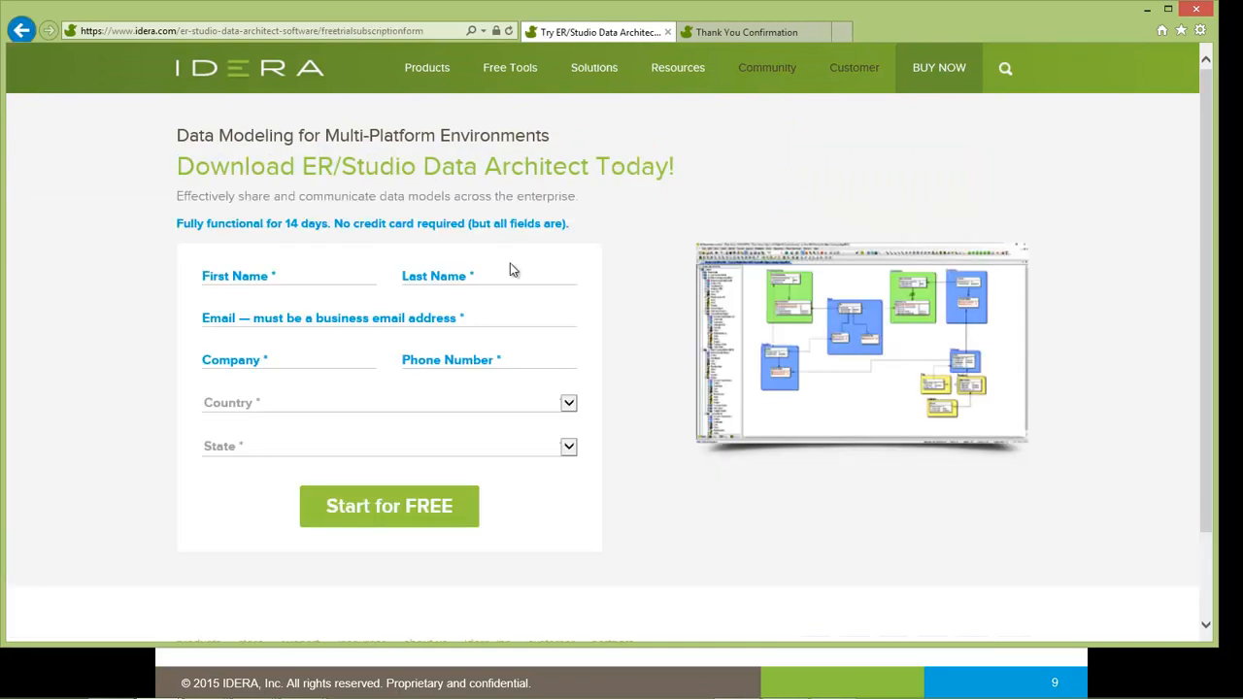
- Enter the user's name, e-mail, company Idera and country France in the Data Architect form
left_click(290, 280)
key("Tab")
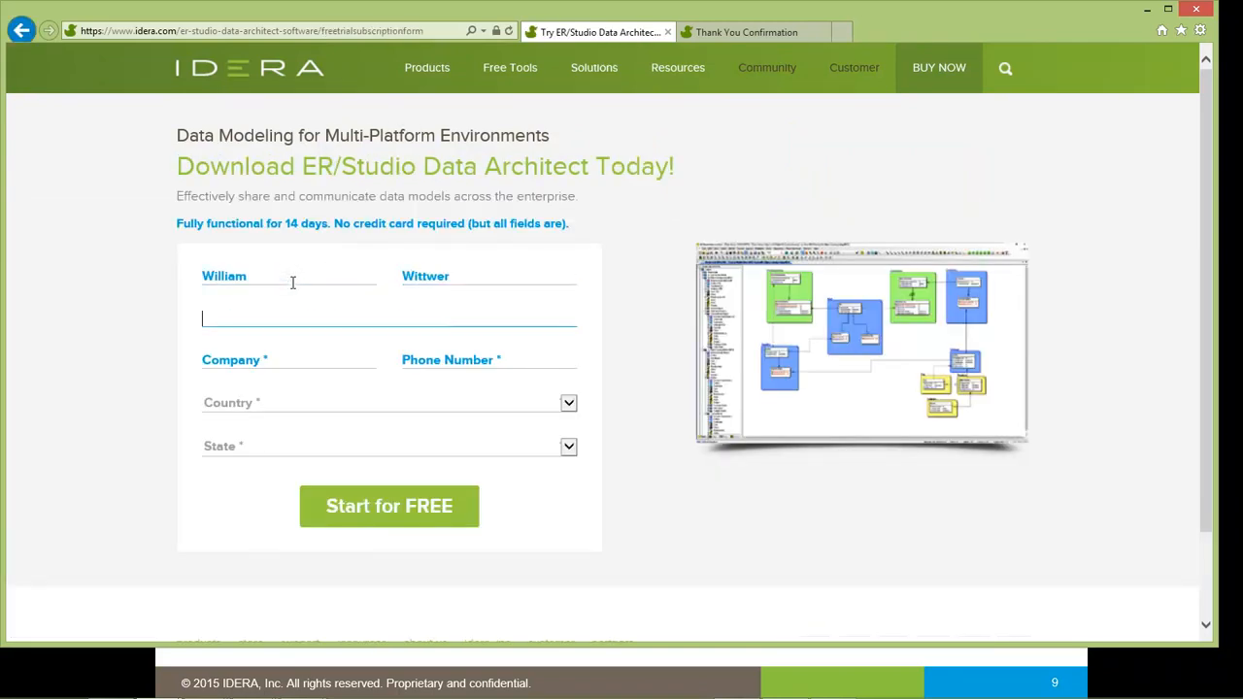
key("Tab")
key("Tab")
type("Idera")
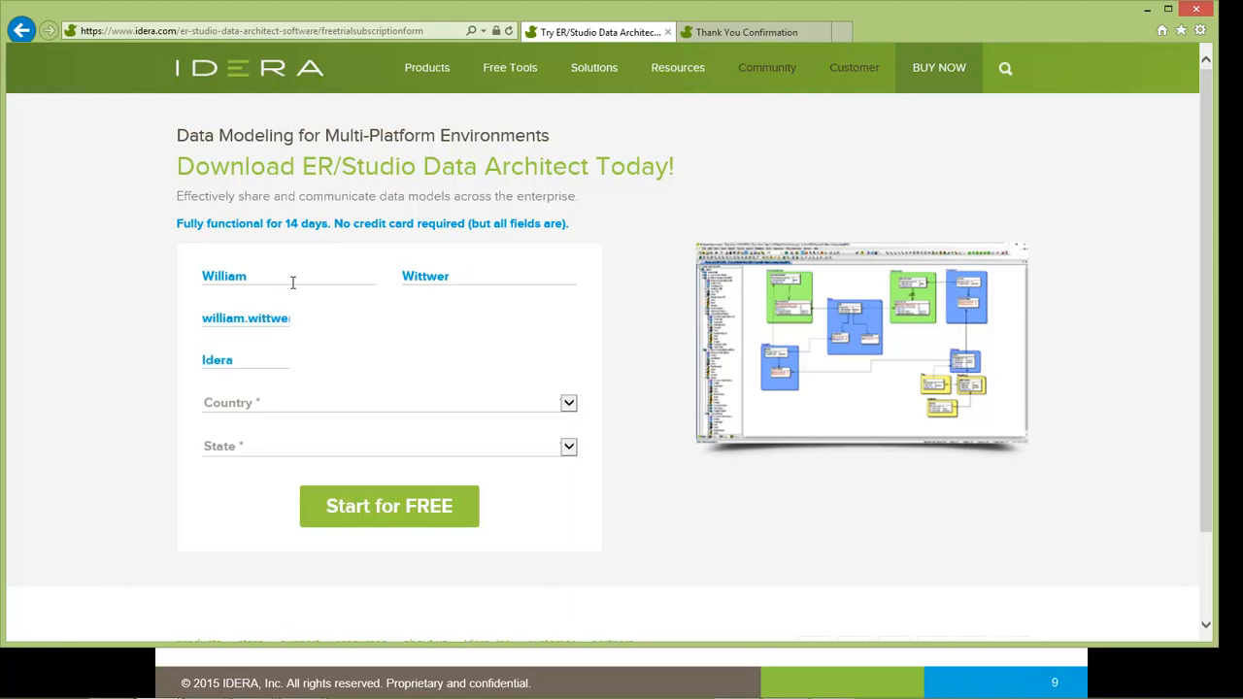
key("Tab")
type("France")
- Tick both consent checkboxes and submit the Data Architect trial request
left_click(213, 484)
left_click(211, 451)
left_click(389, 627)
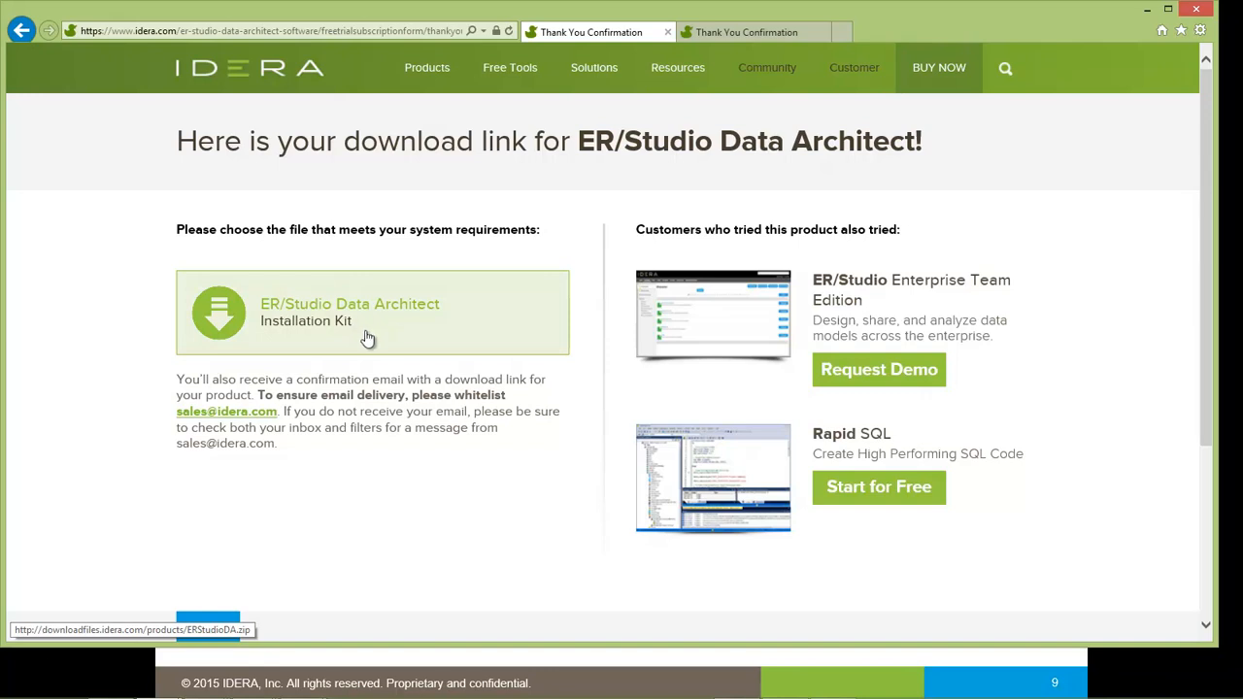
- Save ERStudioDA.zip and ERStudioBA.exe from their Installation Kit links to Téléchargements
left_click(362, 330)
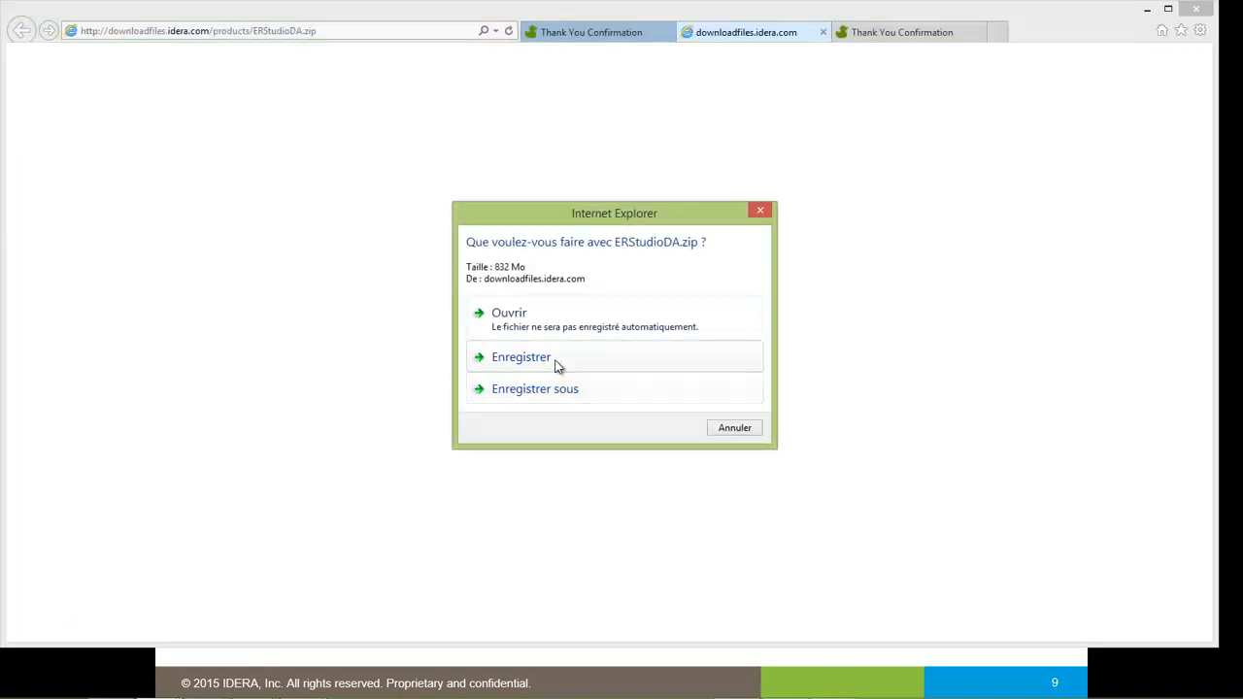
left_click(559, 367)
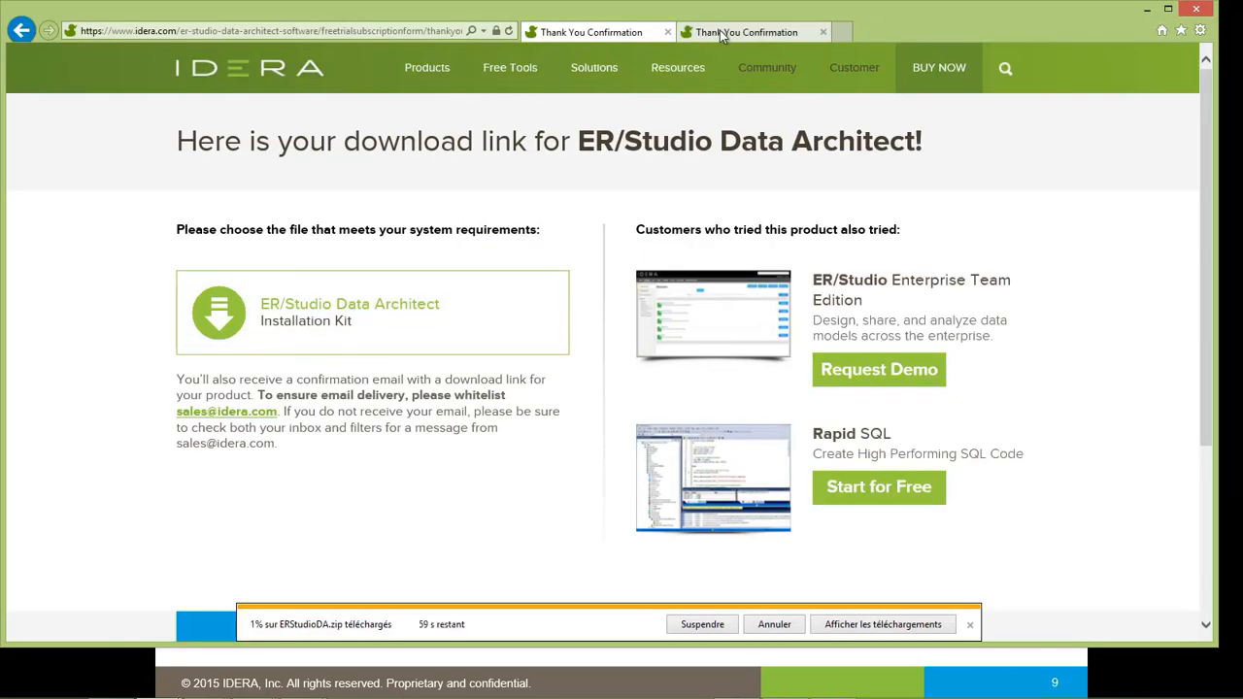
left_click(723, 32)
left_click(386, 309)
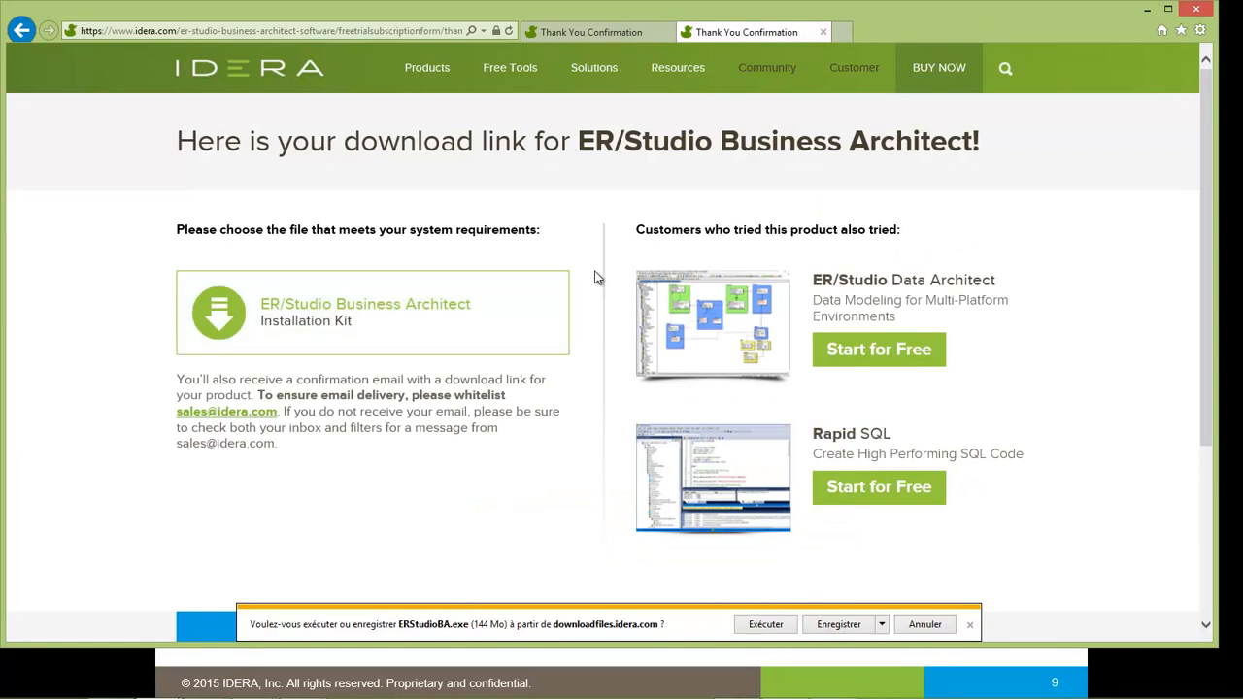
left_click(847, 626)
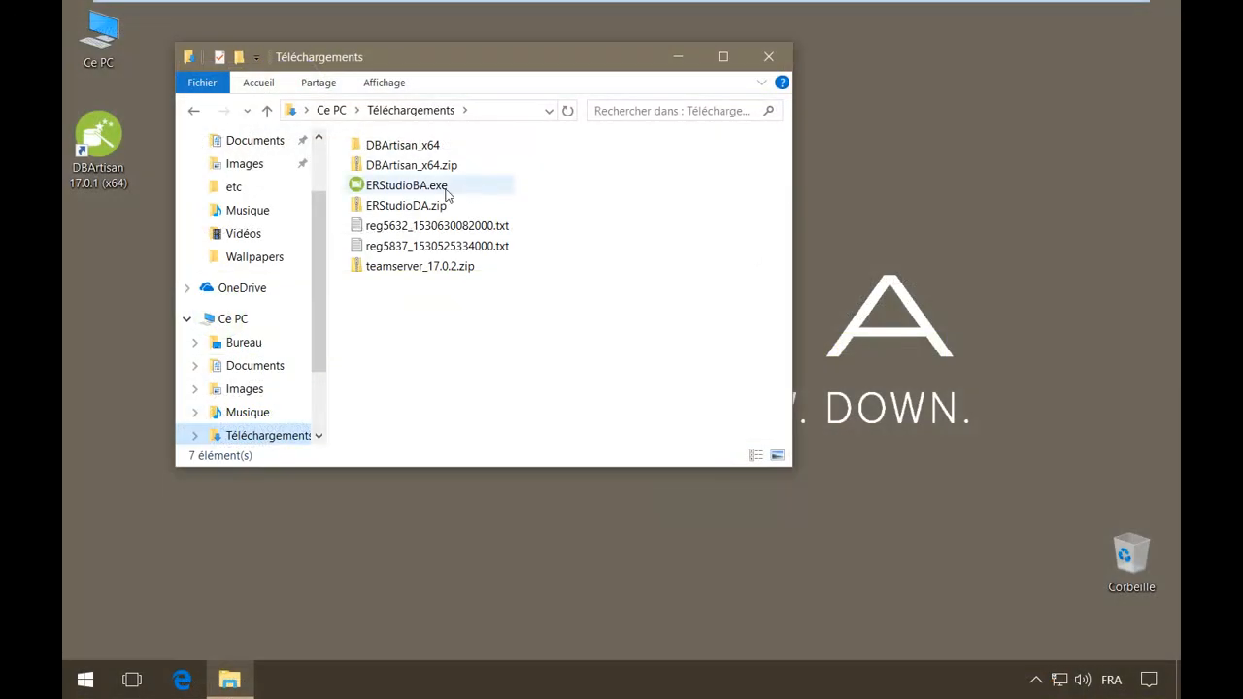
- Extract ERStudioDA.zip with Extraire tout into the default ERStudioDA folder
left_click(399, 210)
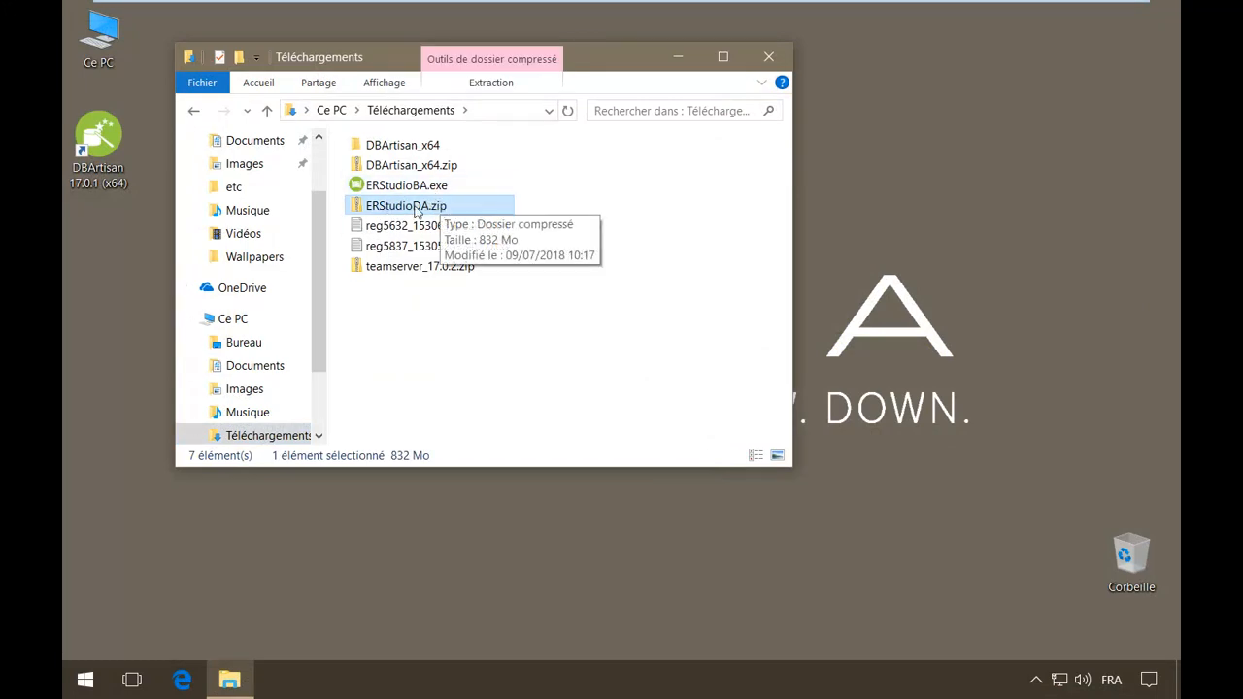
right_click(424, 211)
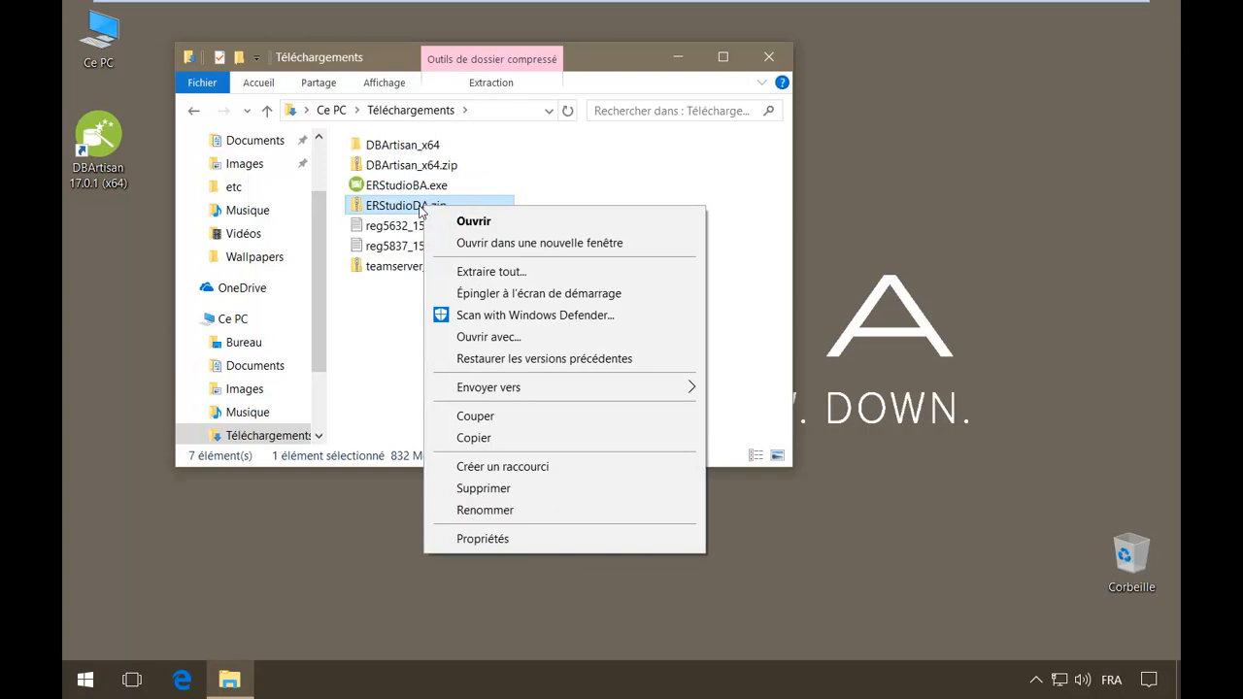
left_click(491, 272)
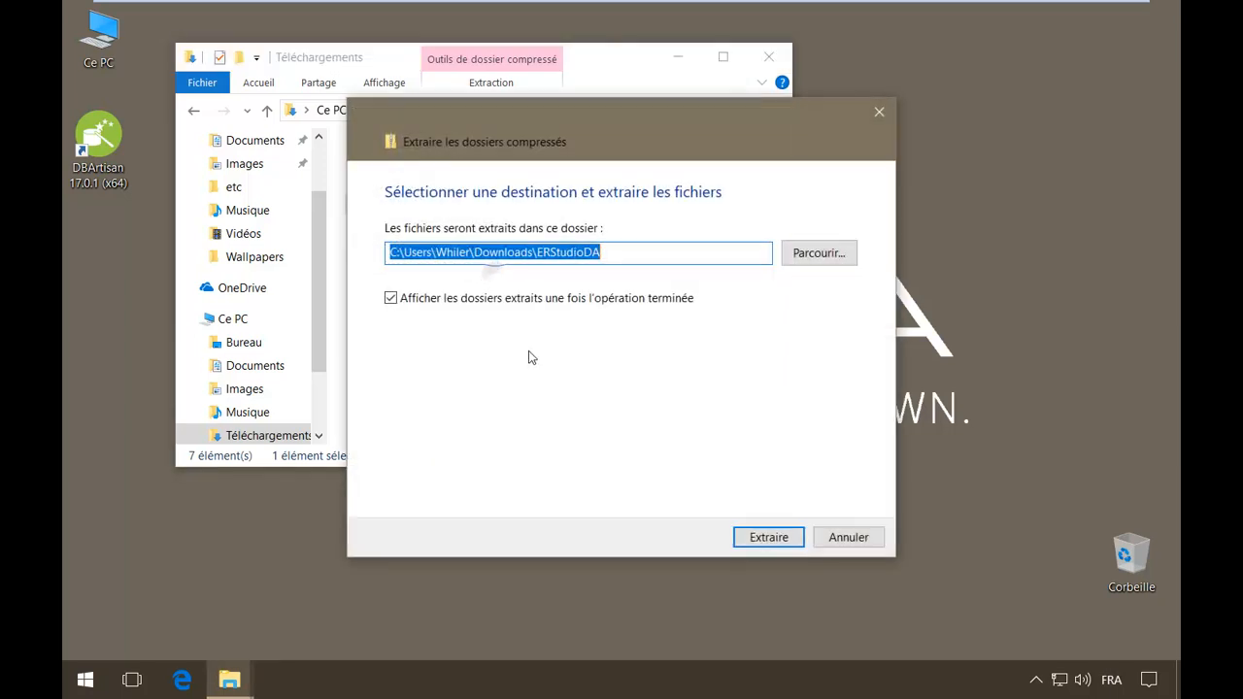
left_click(777, 536)
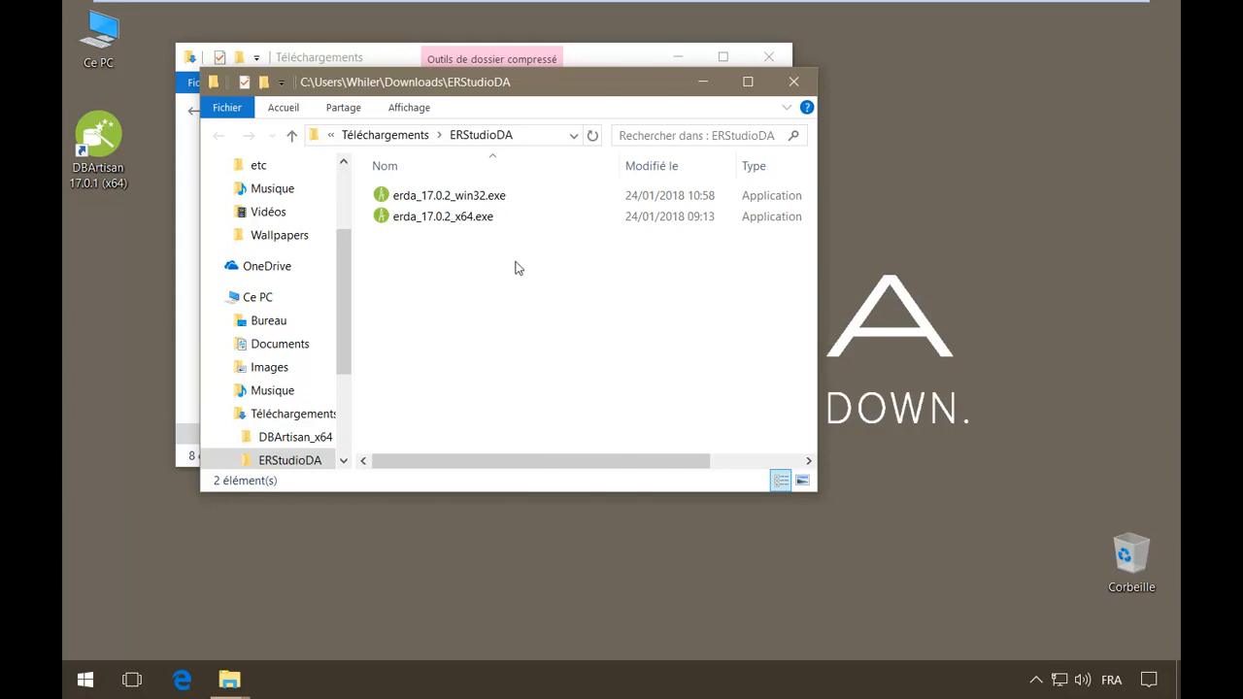
- Run erda_17.0.2_x64.exe, accept the license, keep the default install location, and start installing
left_click(479, 221)
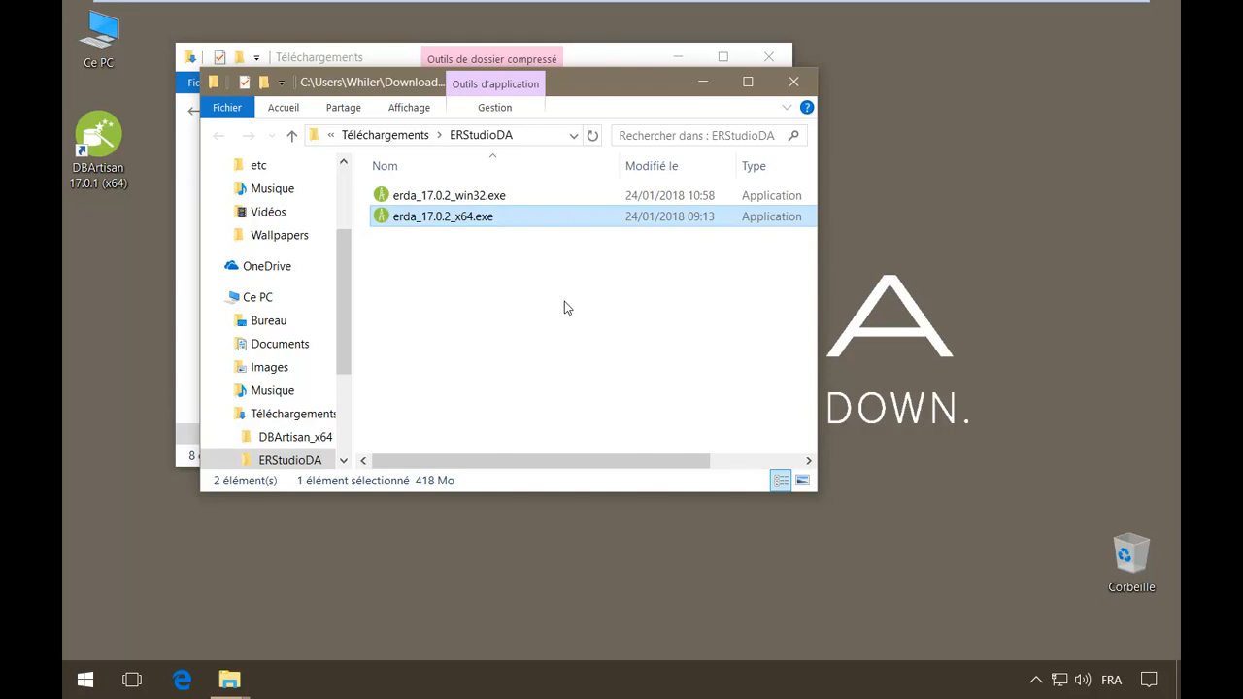
double_click(466, 216)
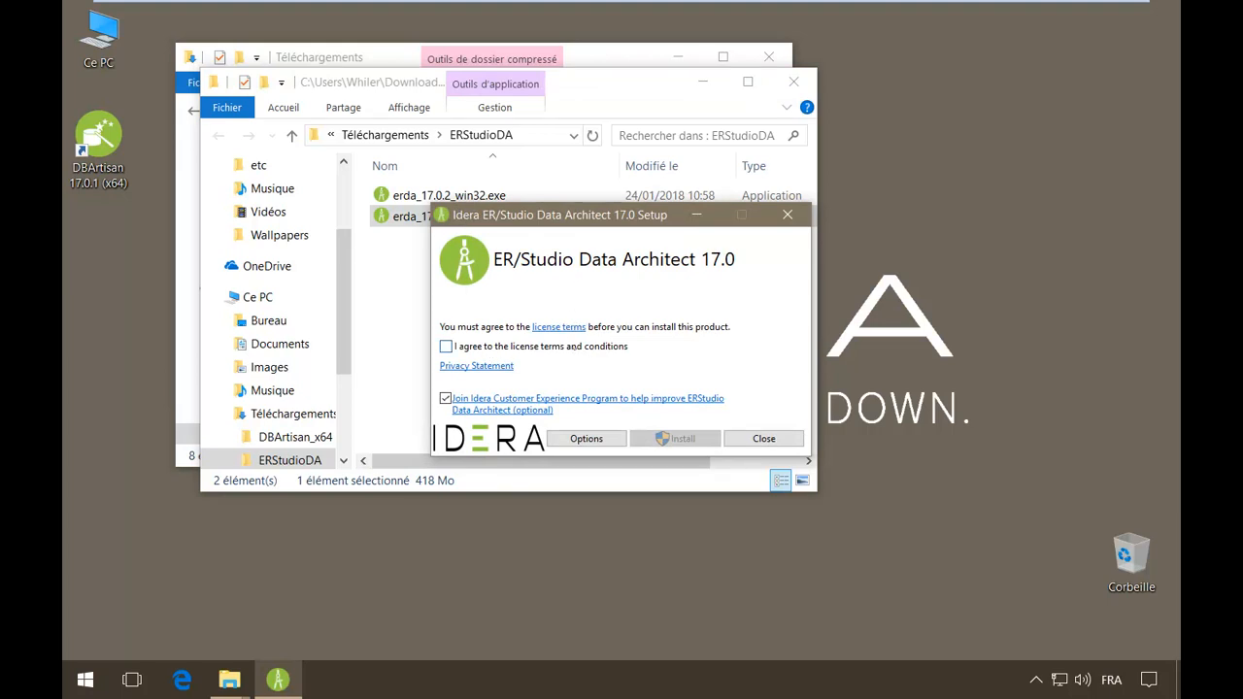
left_click(447, 347)
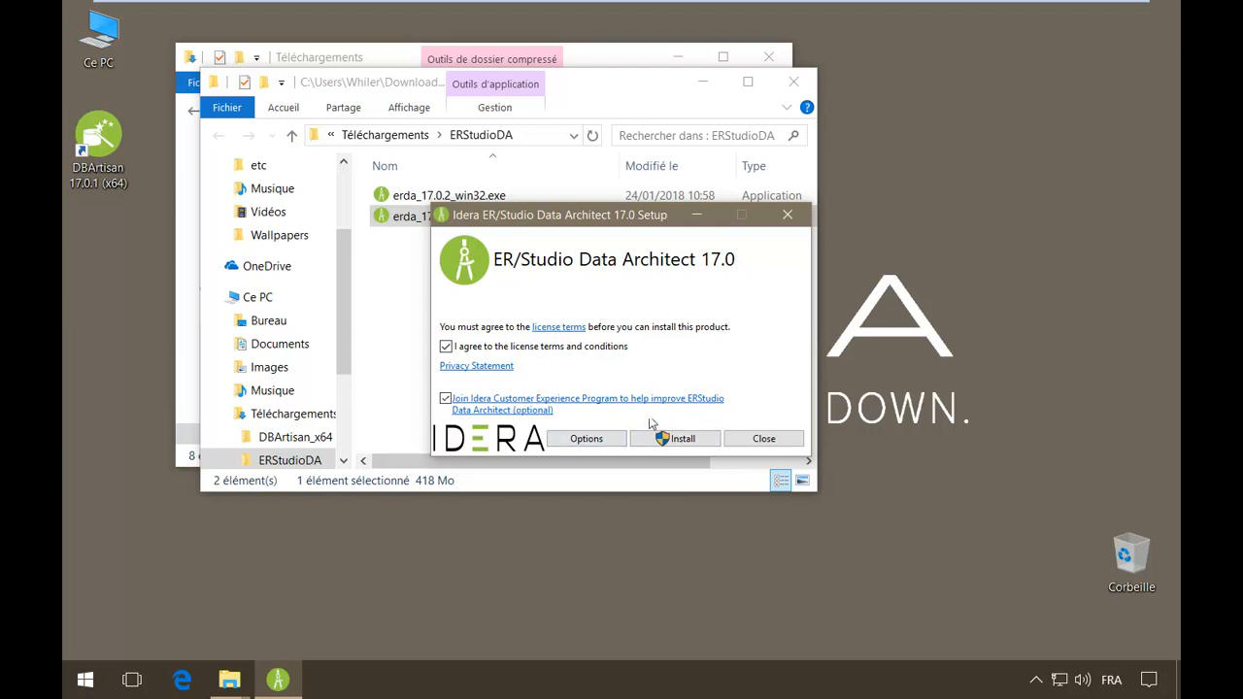
left_click(588, 436)
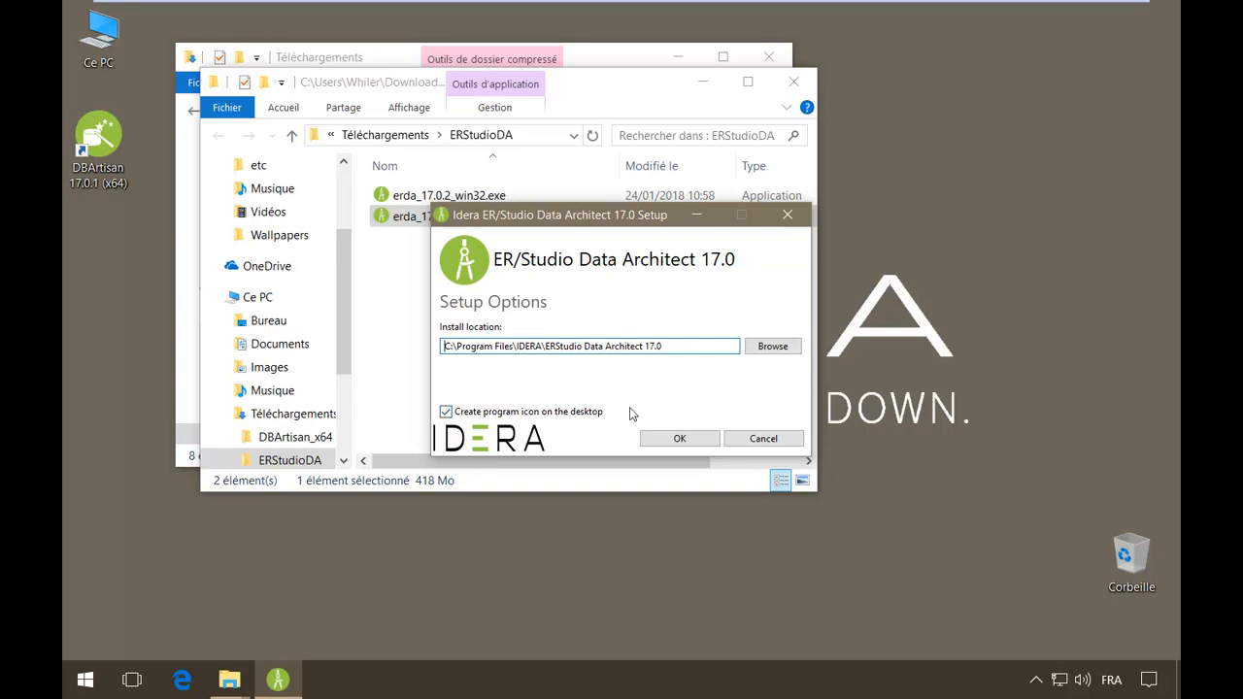
left_click(678, 438)
left_click(681, 443)
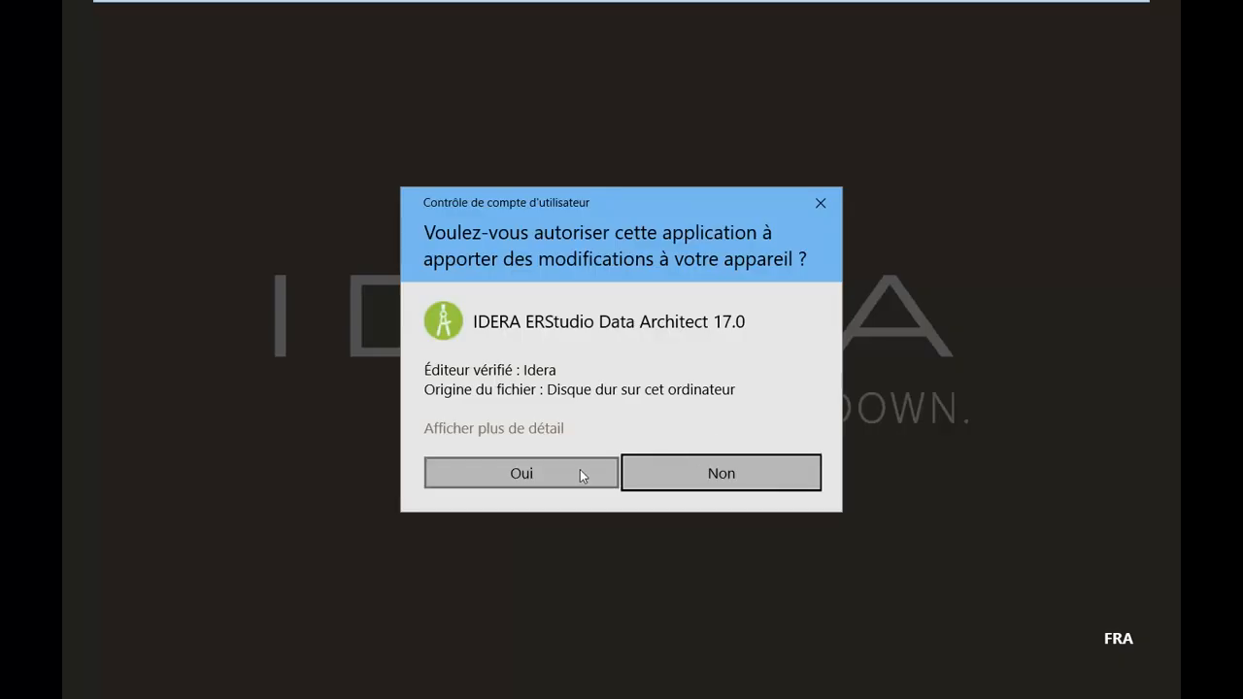
- Allow the installer's changes, acknowledge the restart notice, and launch Data Architect after setup succeeds
left_click(573, 471)
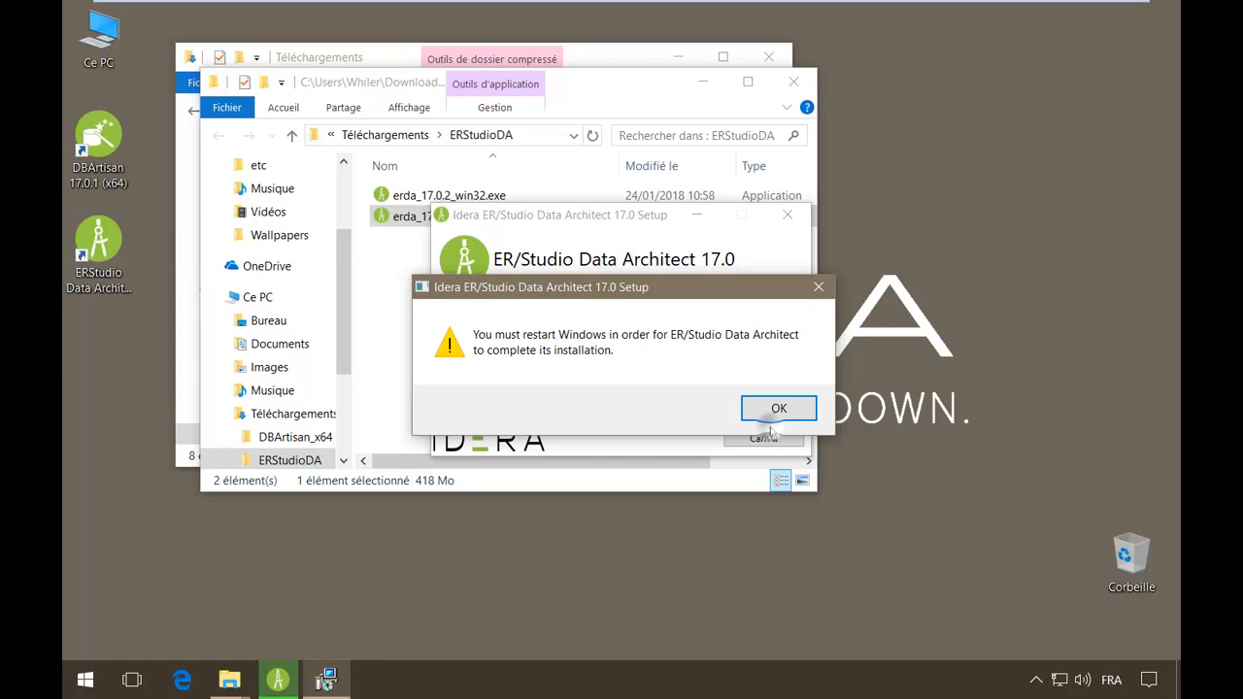
left_click(806, 411)
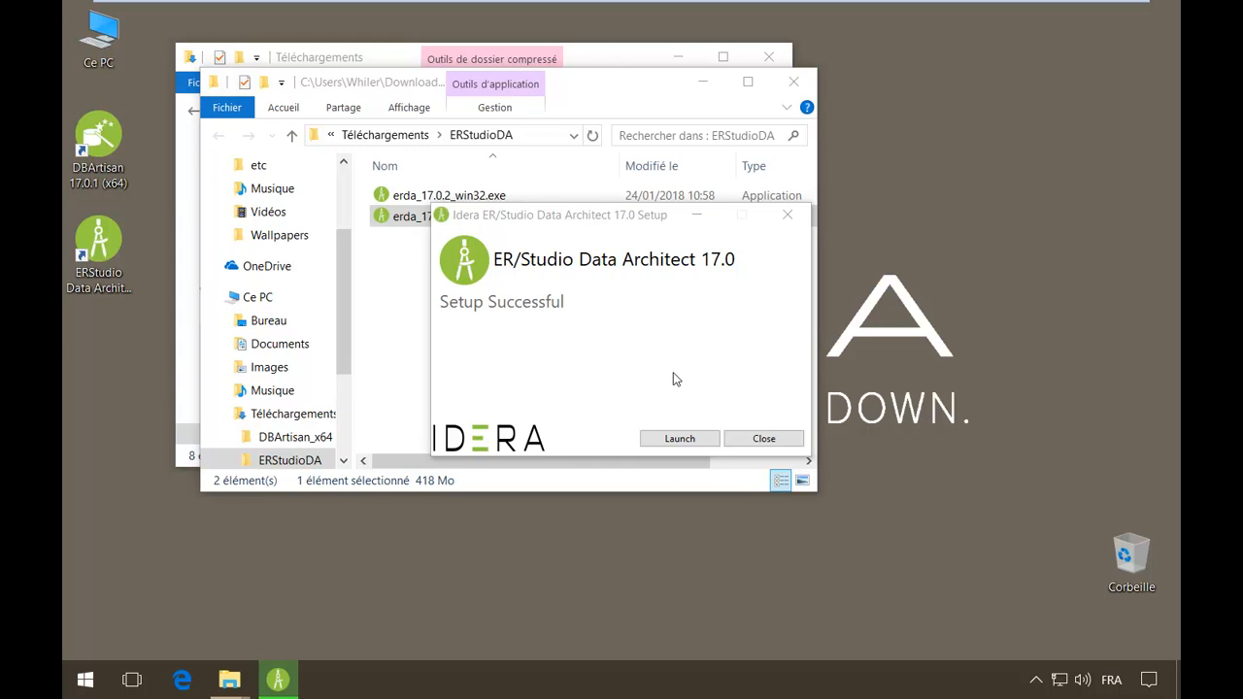
left_click(679, 442)
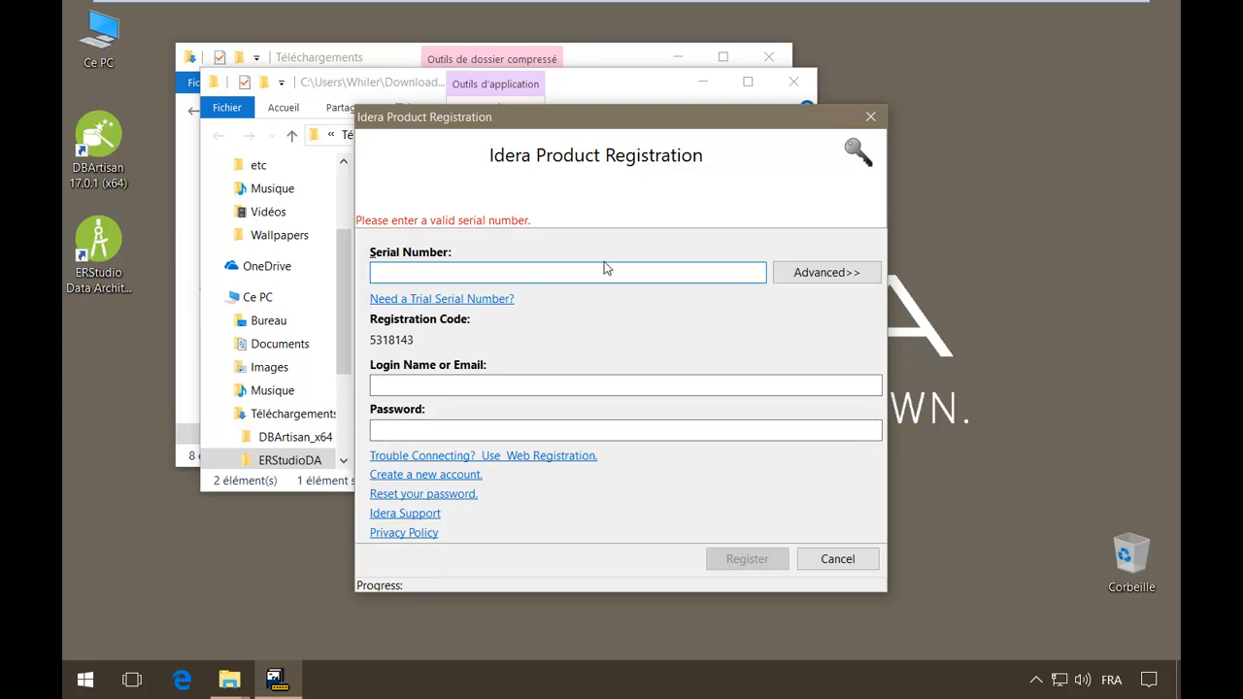
- In Idera Product Registration, follow the Create a new account link beside the login fields
left_click(417, 387)
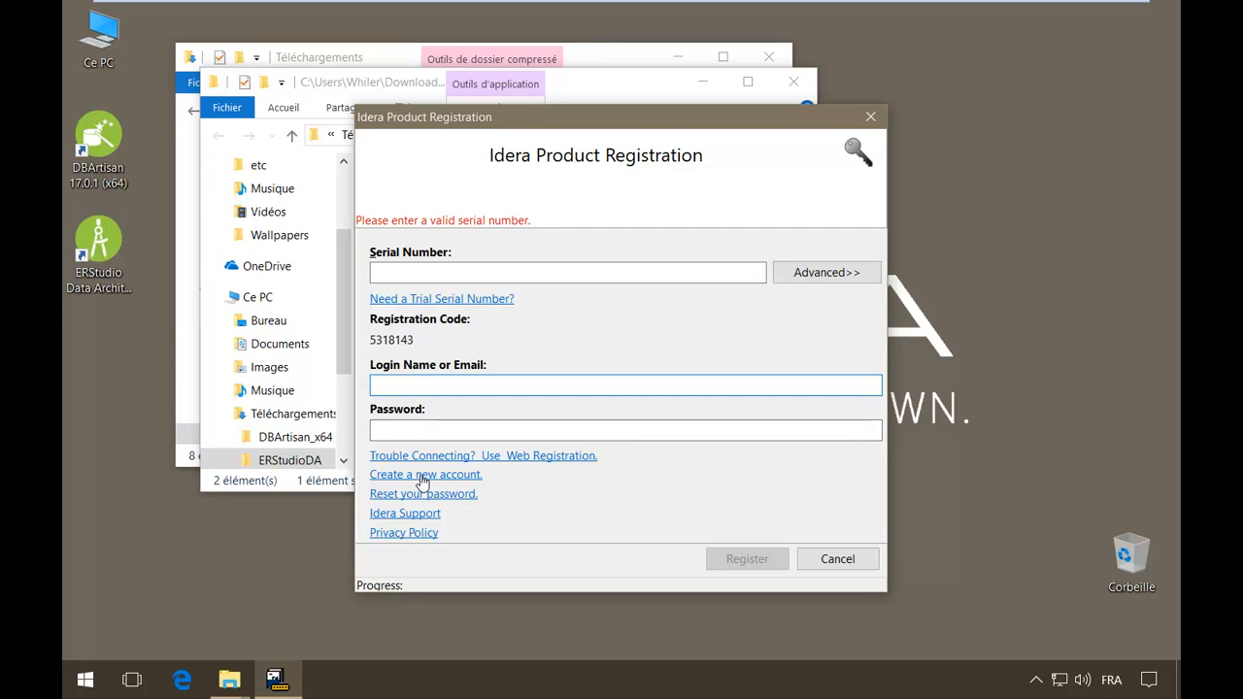
left_click(422, 476)
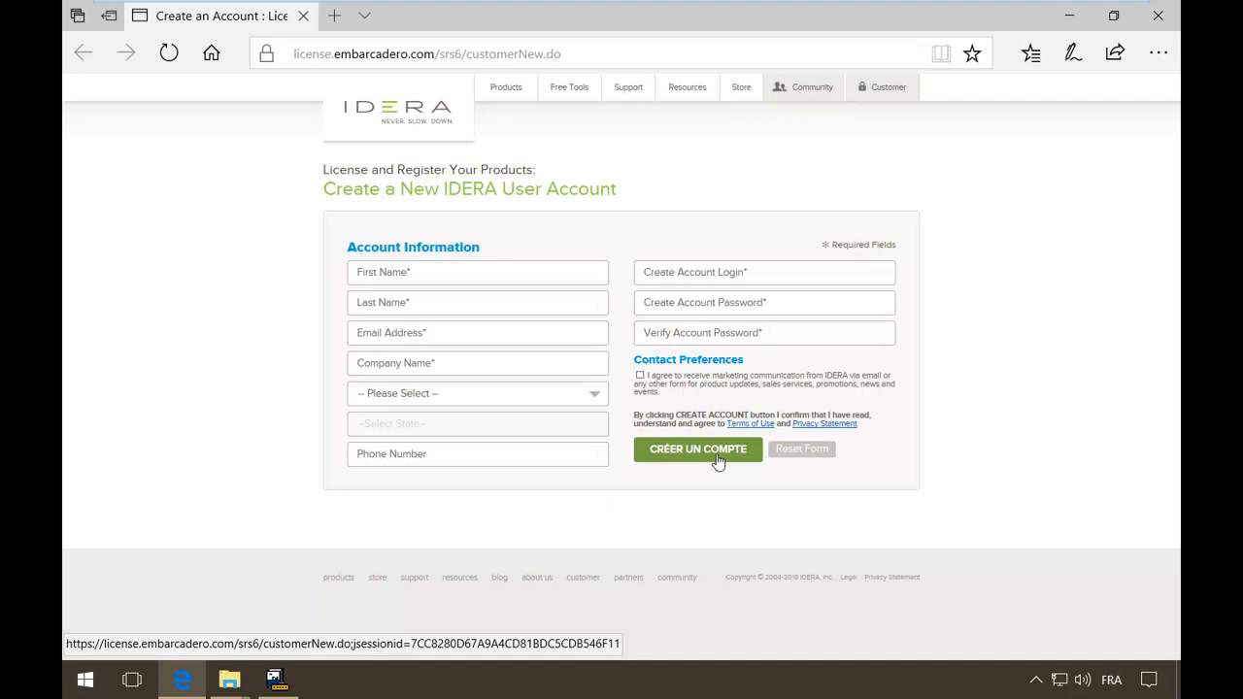
- Choose Use Web Registration, confirm it, and focus the serial number field on the Embarcadero page
left_click(280, 680)
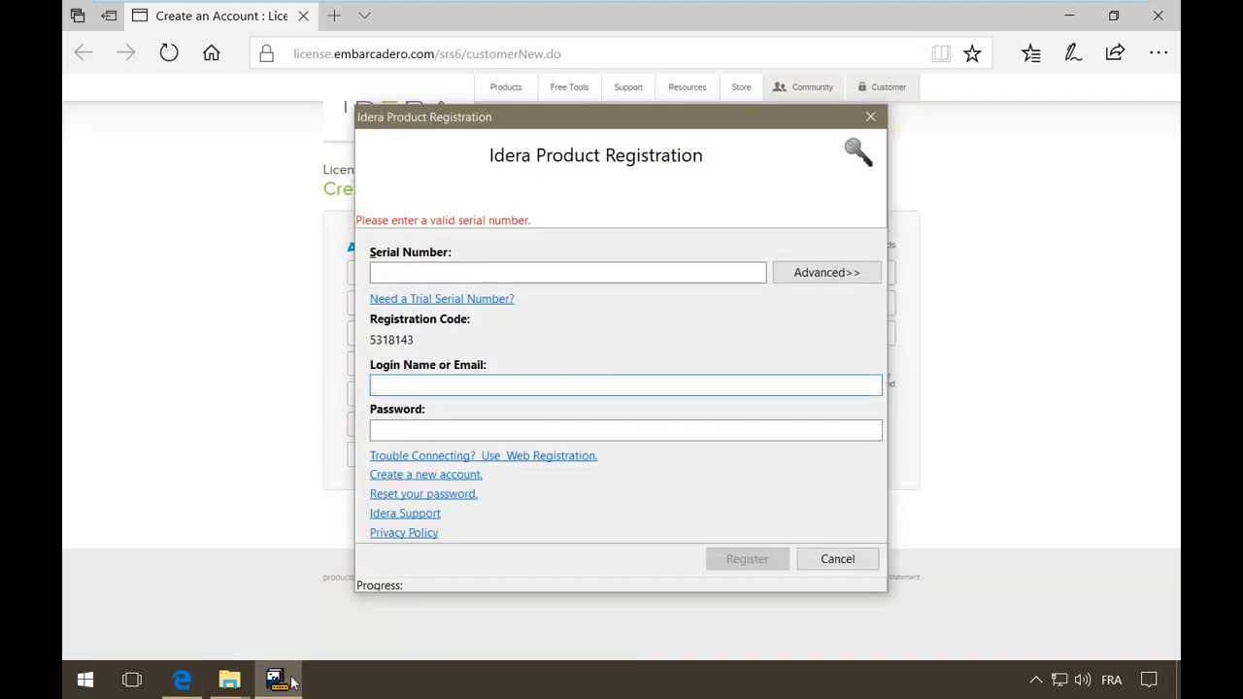
left_click(493, 456)
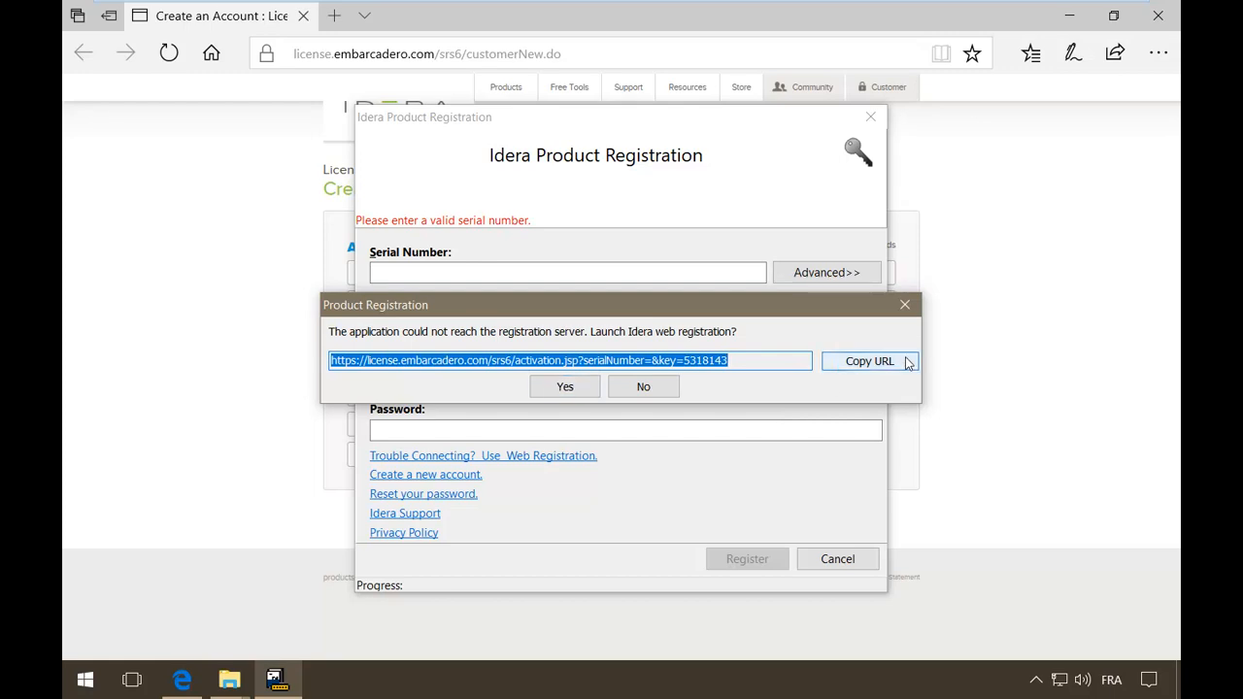
left_click(550, 392)
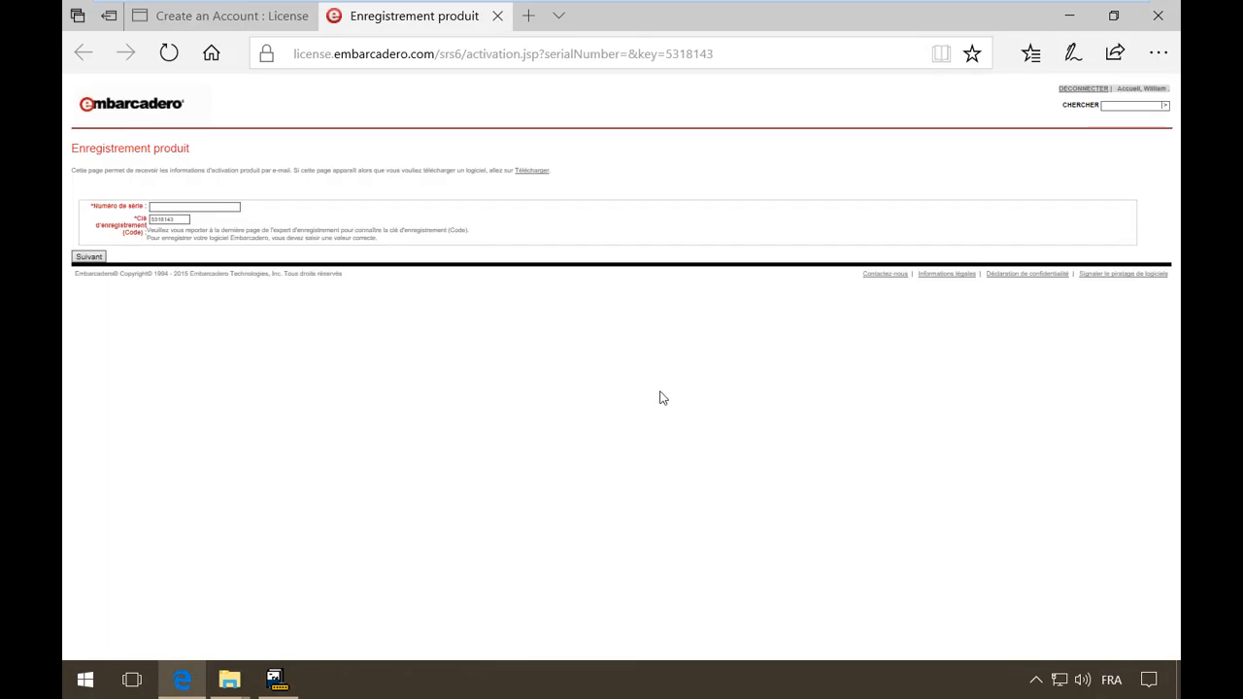
left_click(185, 206)
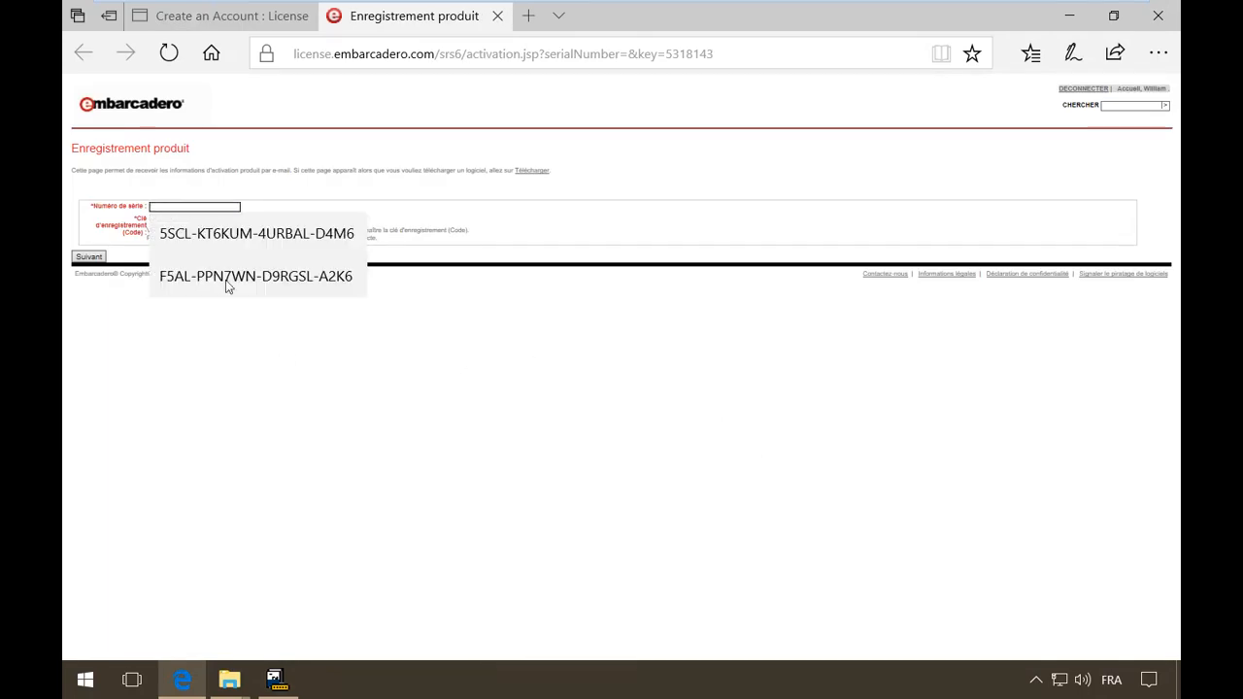
left_click(165, 219)
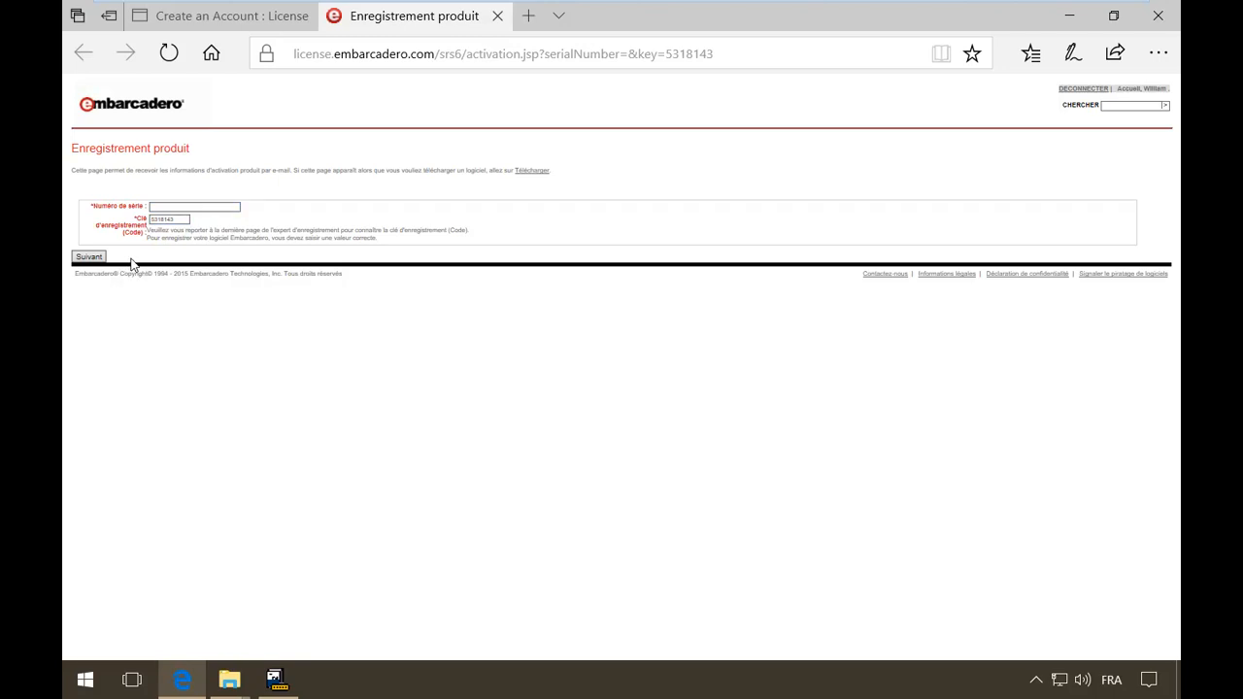
left_click(224, 14)
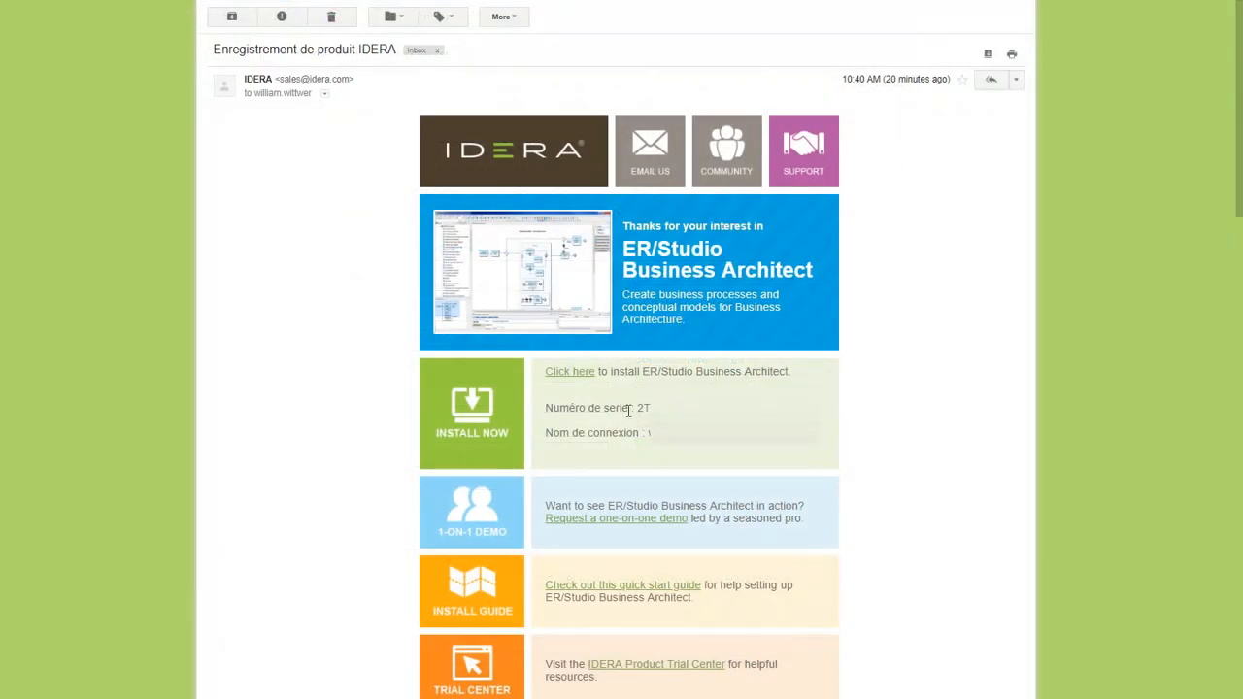
- Select and copy the Numéro de série shown in the IDERA registration e-mail
left_click_drag(639, 410, 916, 427)
left_click(852, 447)
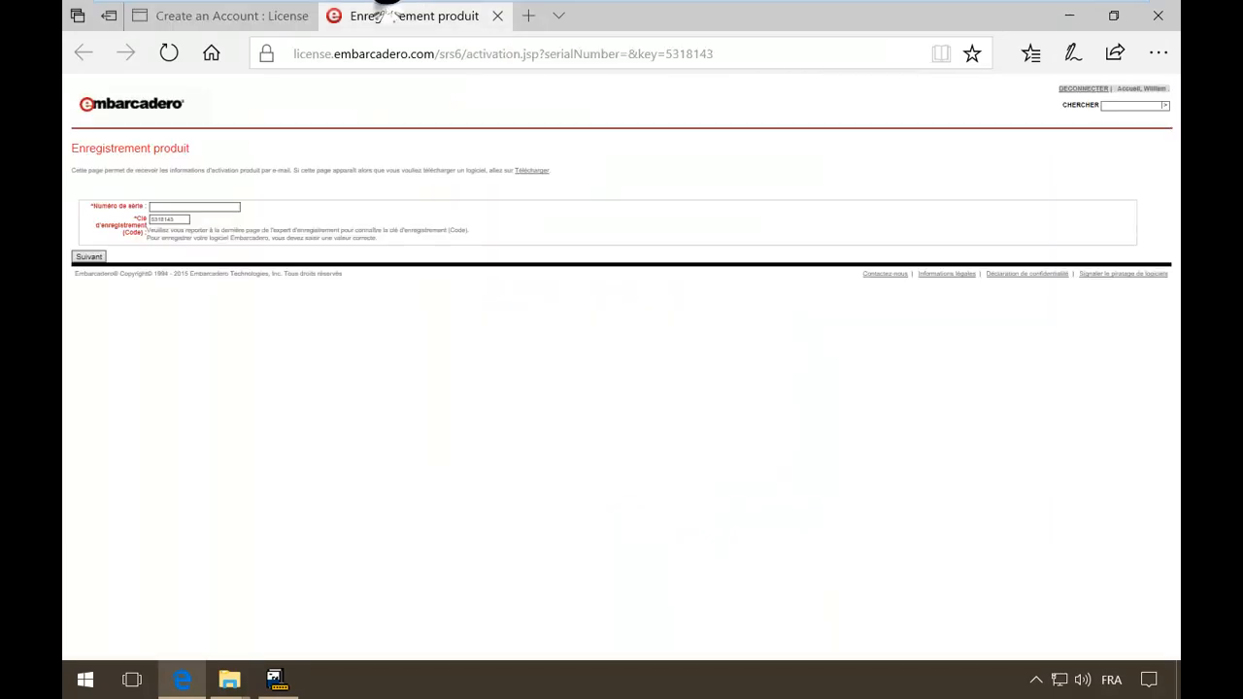
- Paste the copied serial into the Numéro de série field and submit it with the registration code
right_click(189, 203)
left_click(171, 206)
left_click(181, 206)
key("ctrl+v")
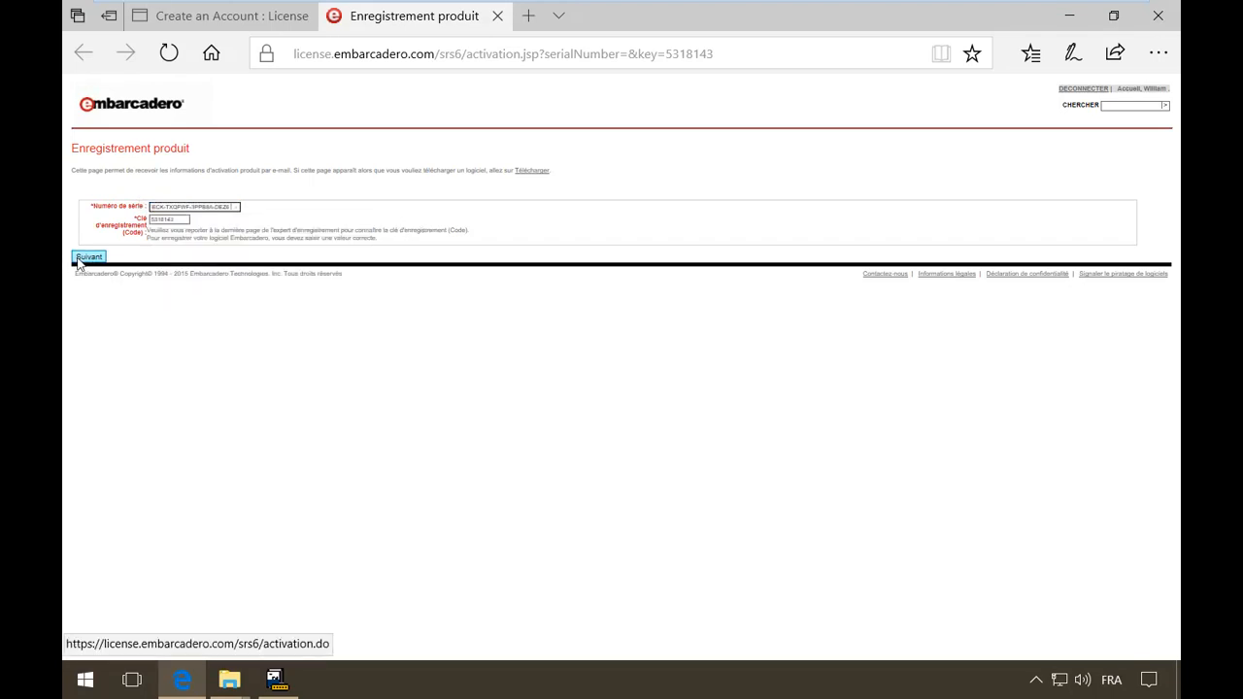
left_click(79, 258)
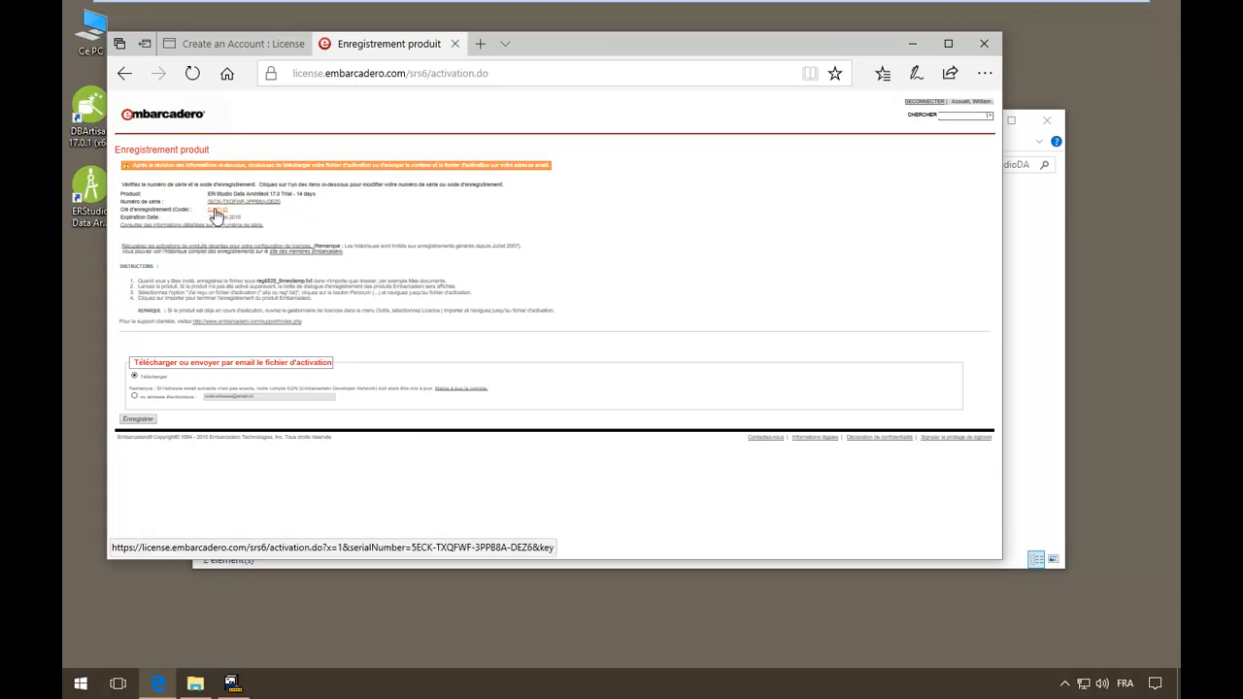
- Download and save the activation file reg5828_1531128551000.txt, then return to the registration window
left_click(138, 419)
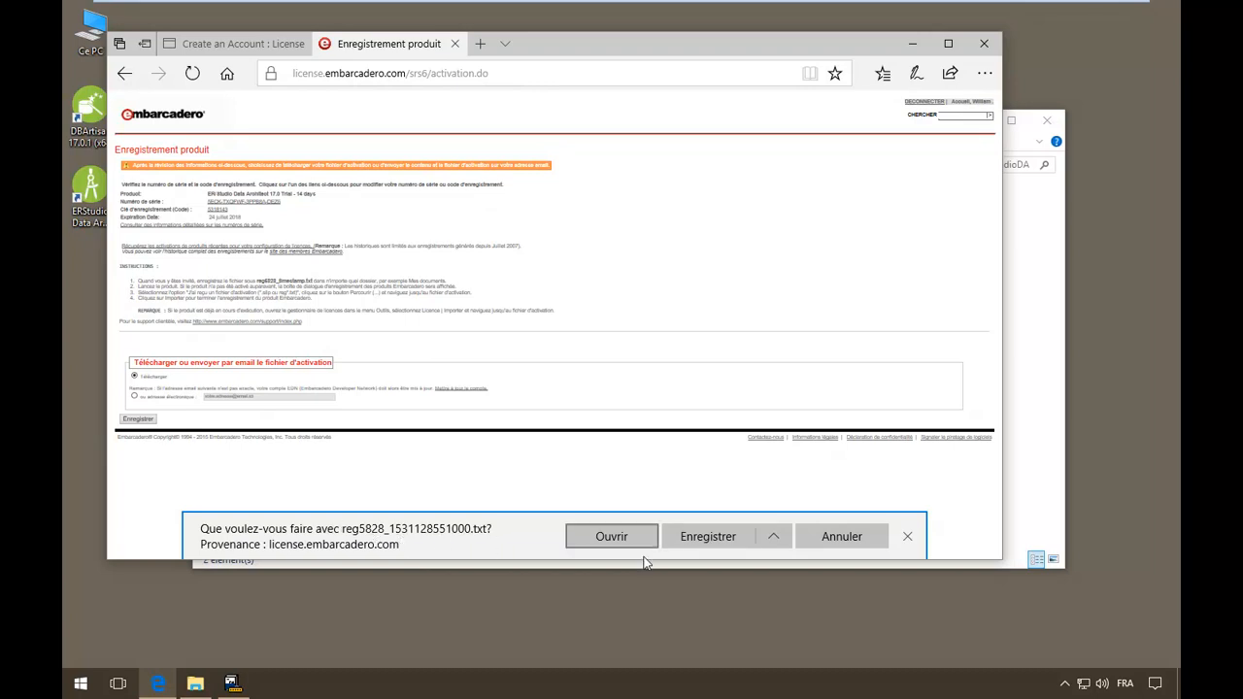
left_click(716, 542)
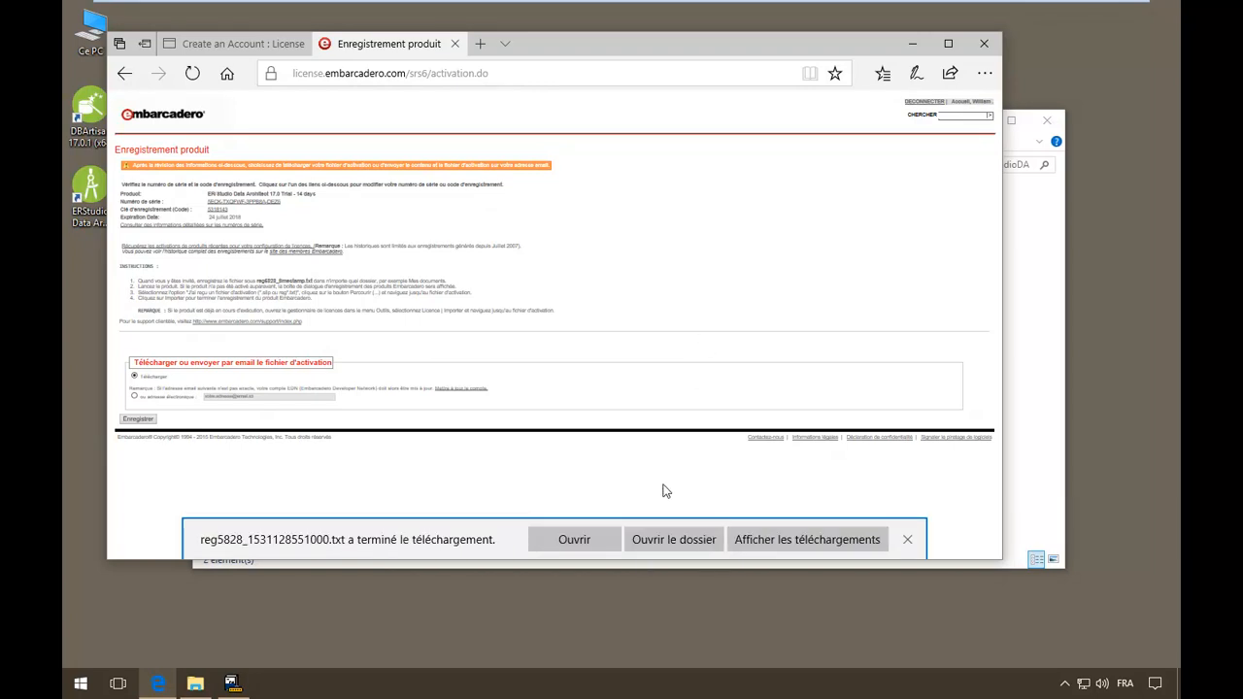
left_click(231, 683)
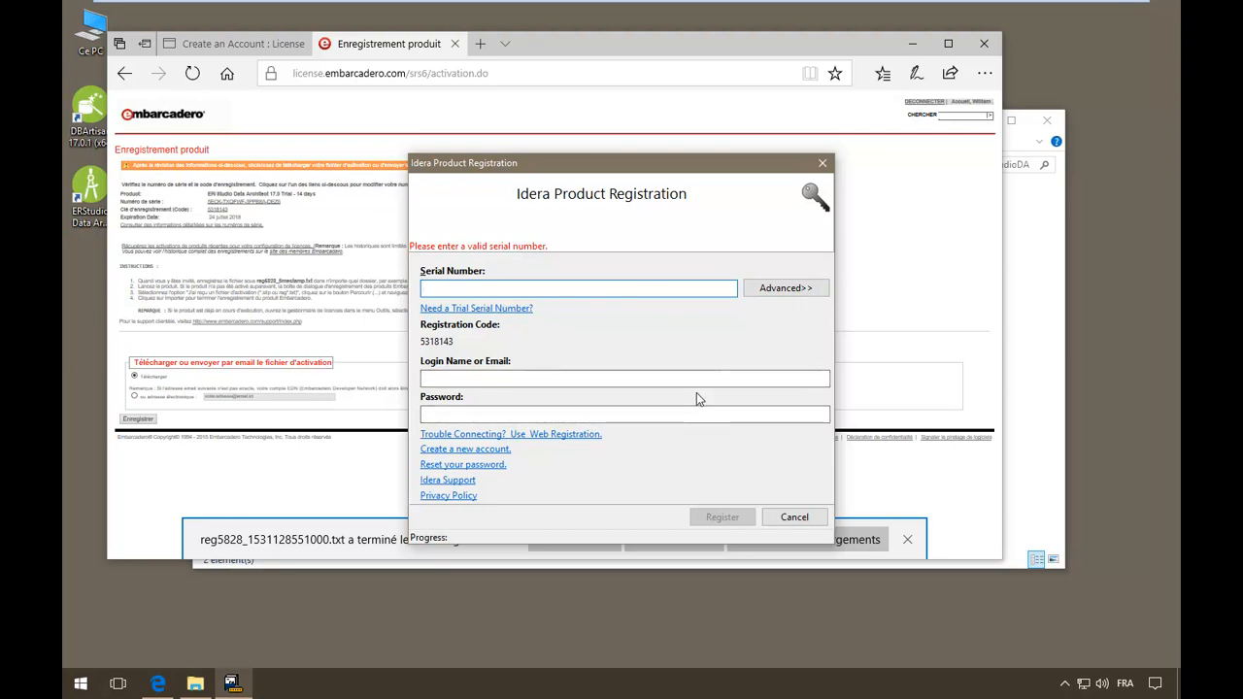
- Import reg5828_1531128551000.txt from Téléchargements to register the 14-day Data Architect 17.0 trial
left_click(813, 287)
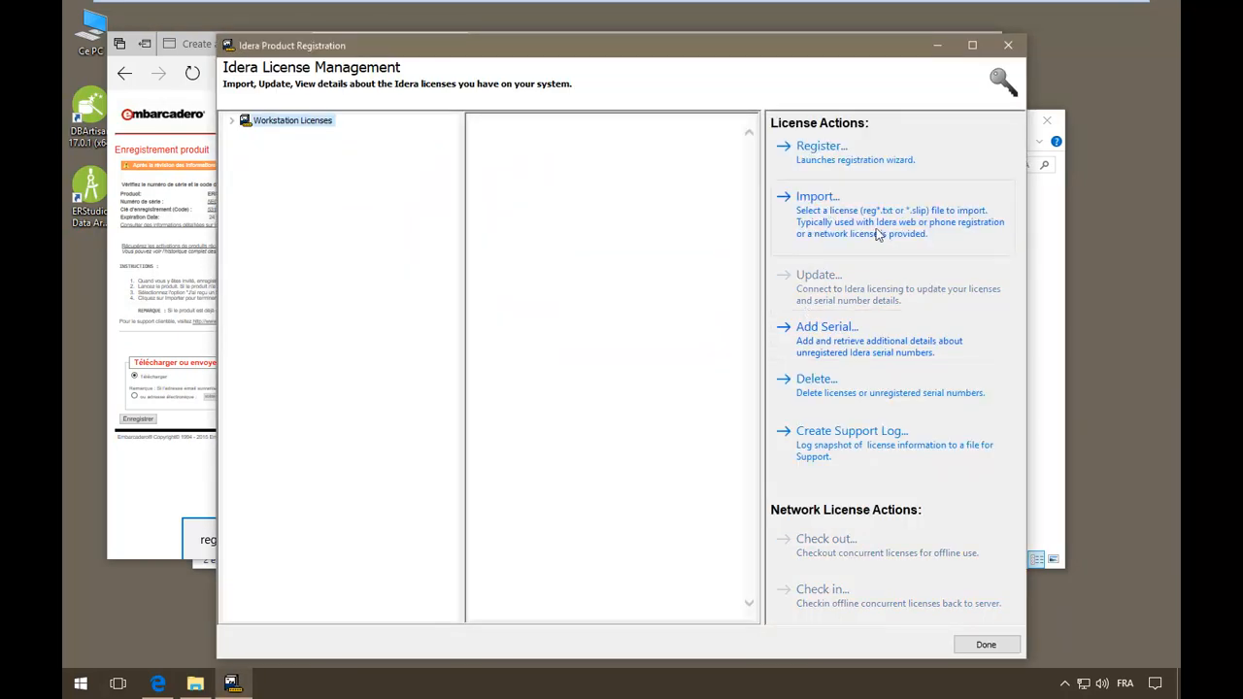
left_click(846, 219)
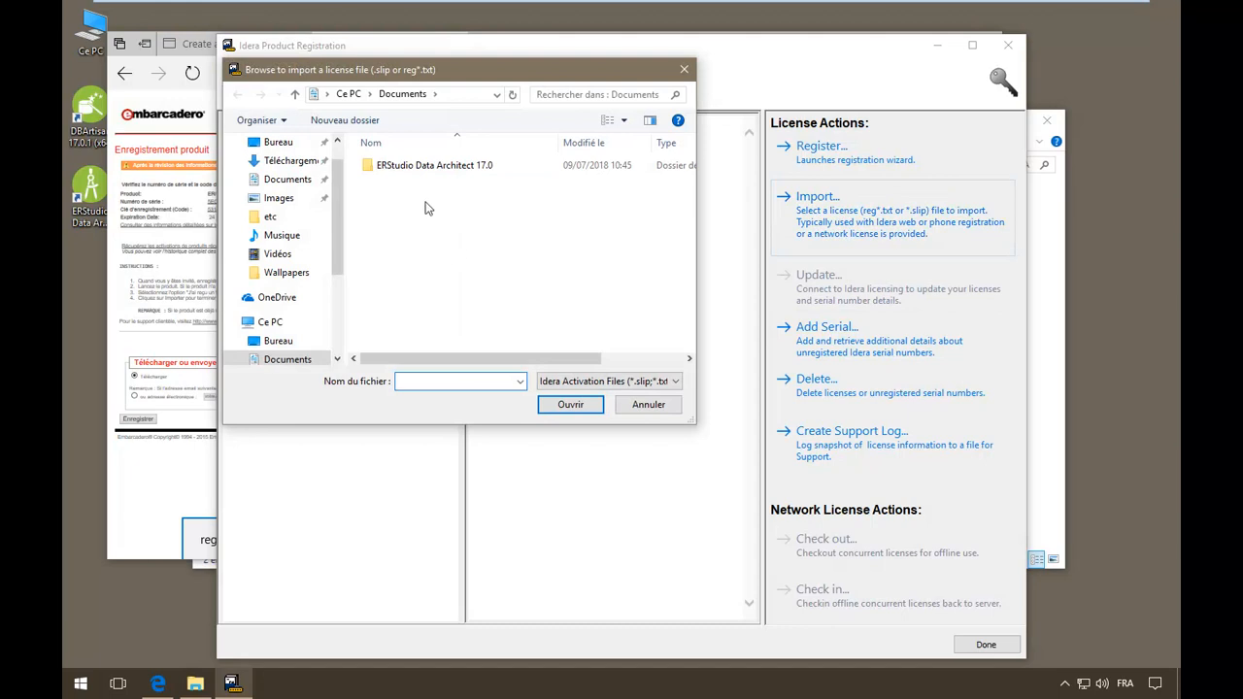
left_click(296, 162)
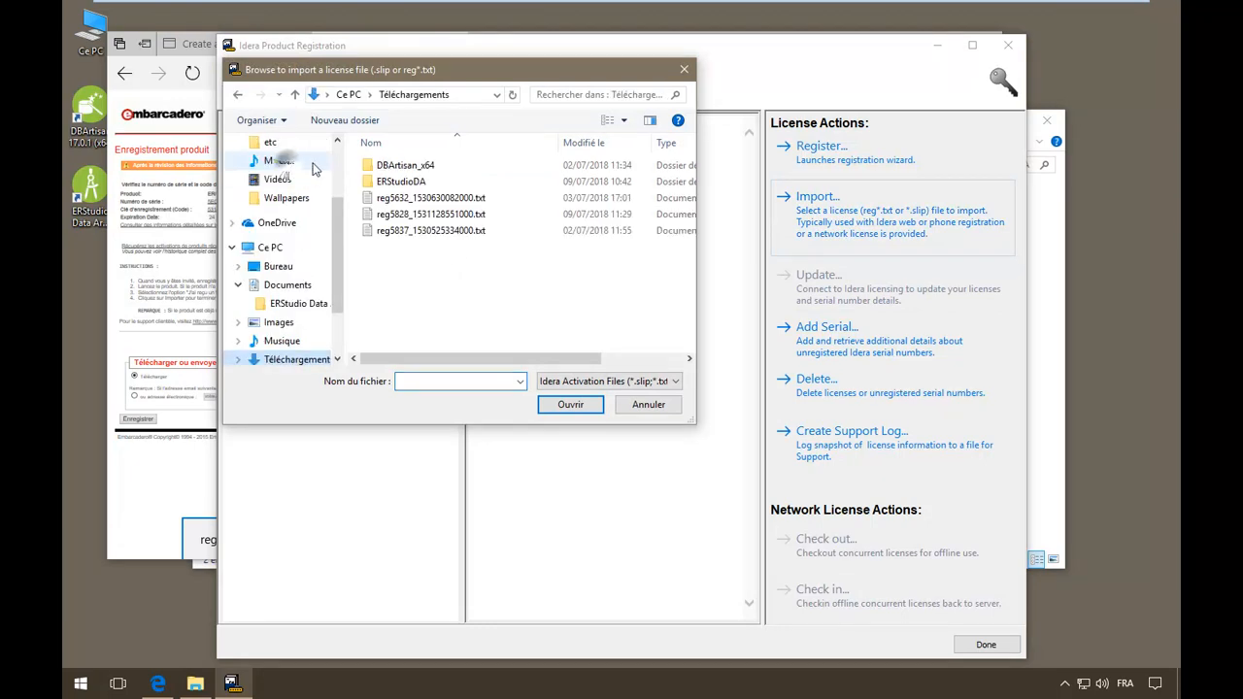
left_click(432, 214)
left_click(582, 407)
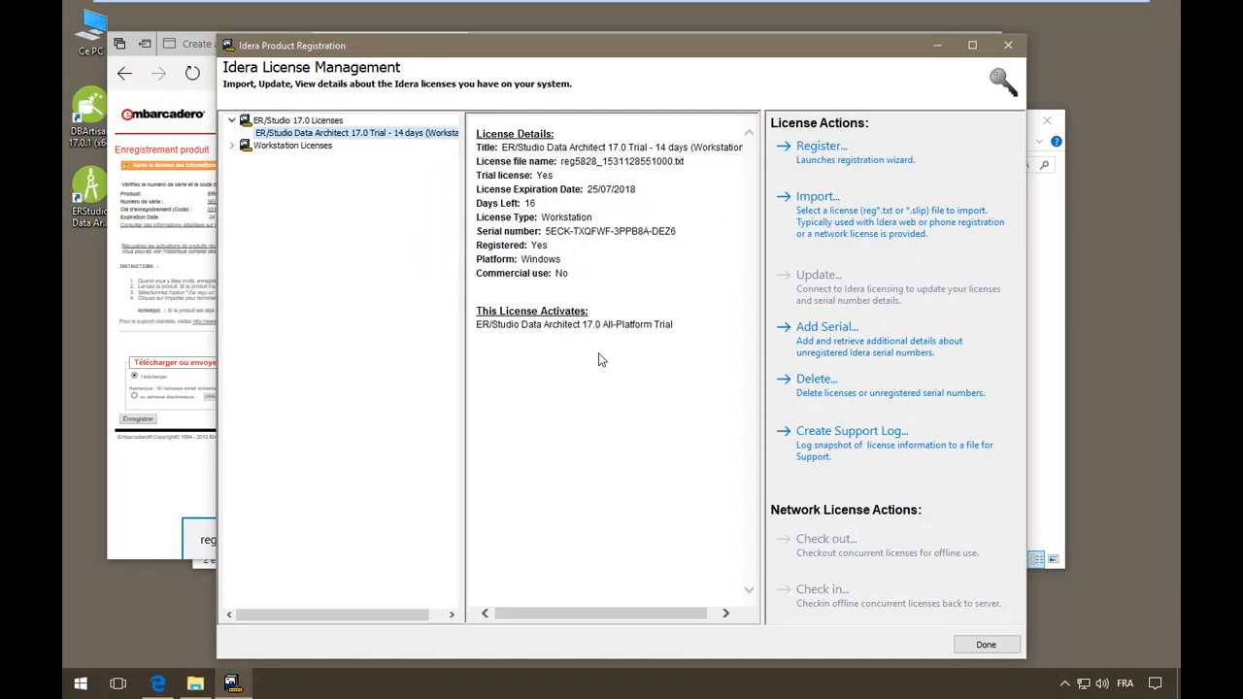
left_click(1003, 646)
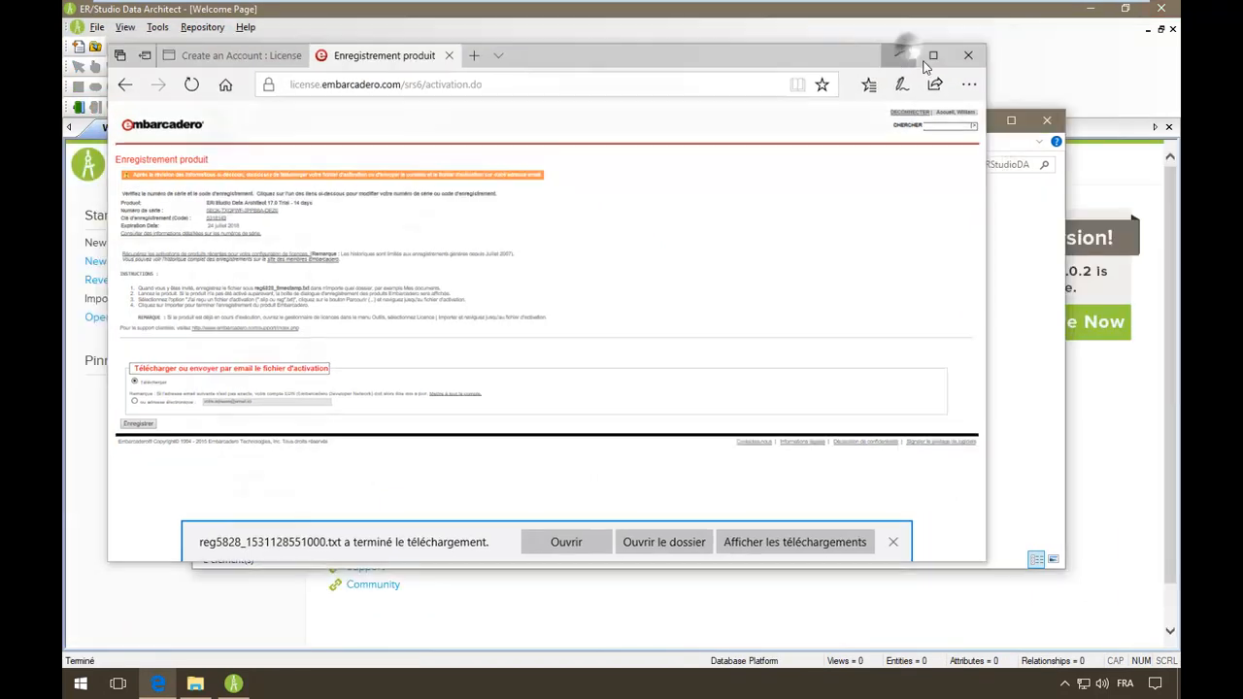
left_click(913, 44)
- Create a new model using the Reverse-engineer an existing database option
left_click(975, 120)
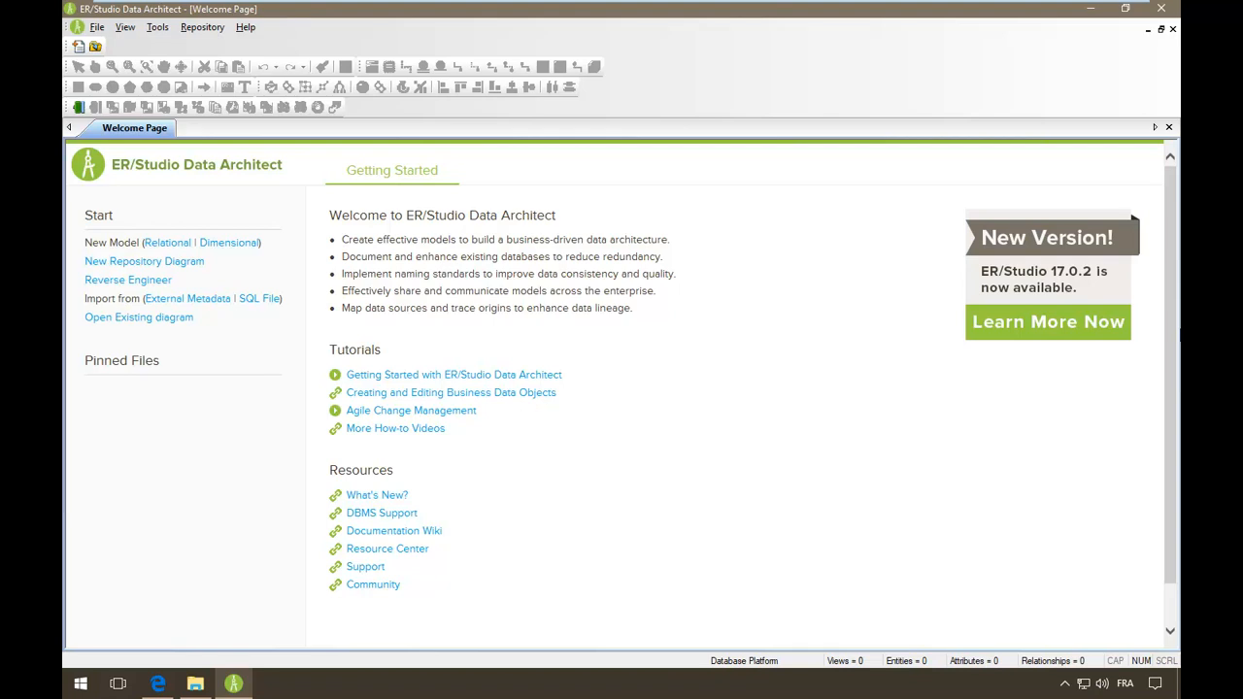
left_click(79, 48)
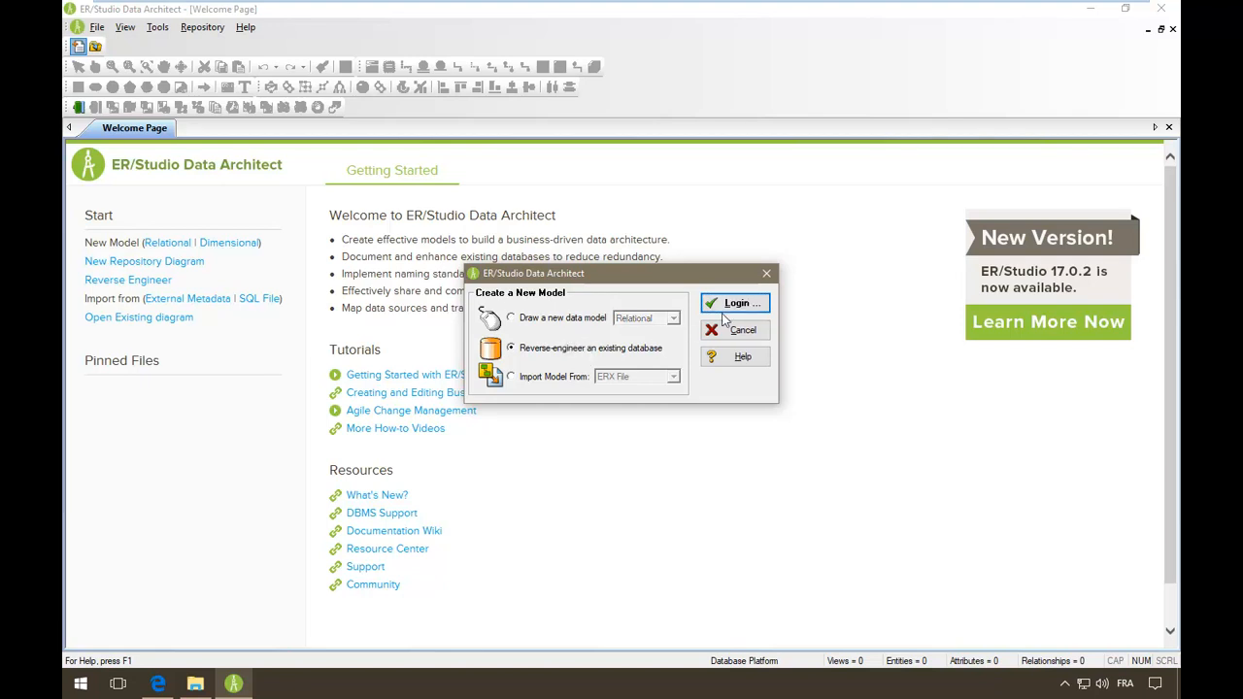
left_click(733, 309)
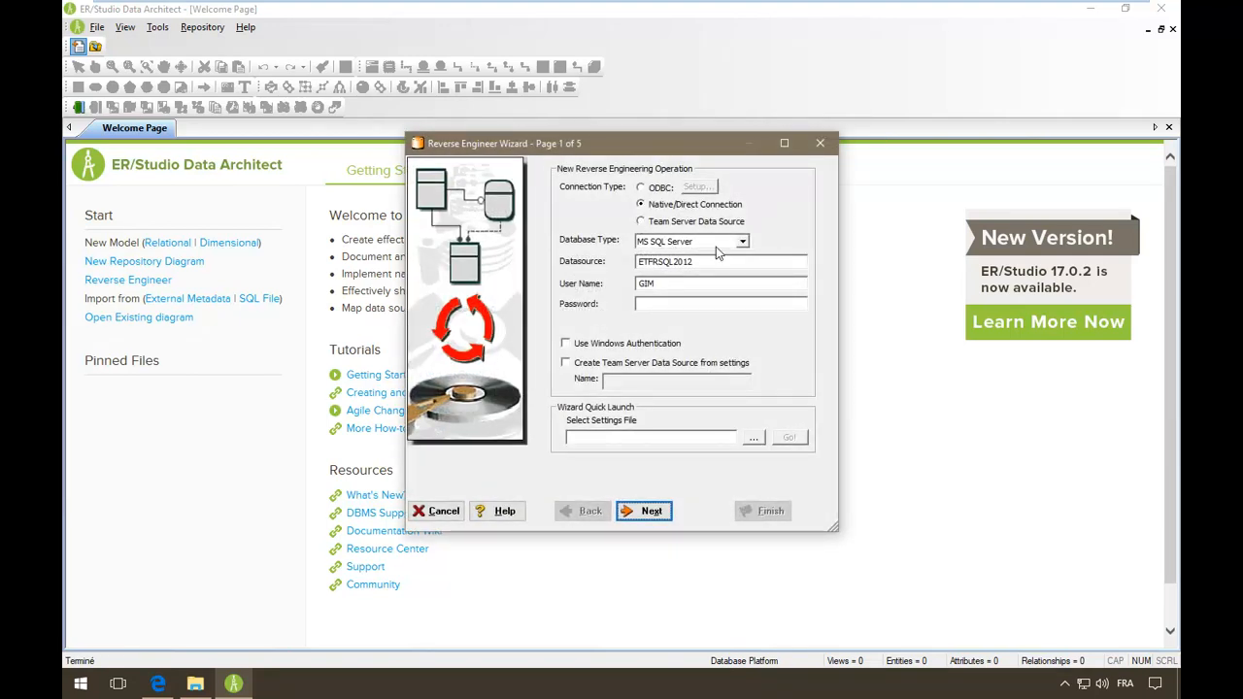
- Enter the database password for the ETFRSQL2012 SQL Server connection and continue
left_click(669, 302)
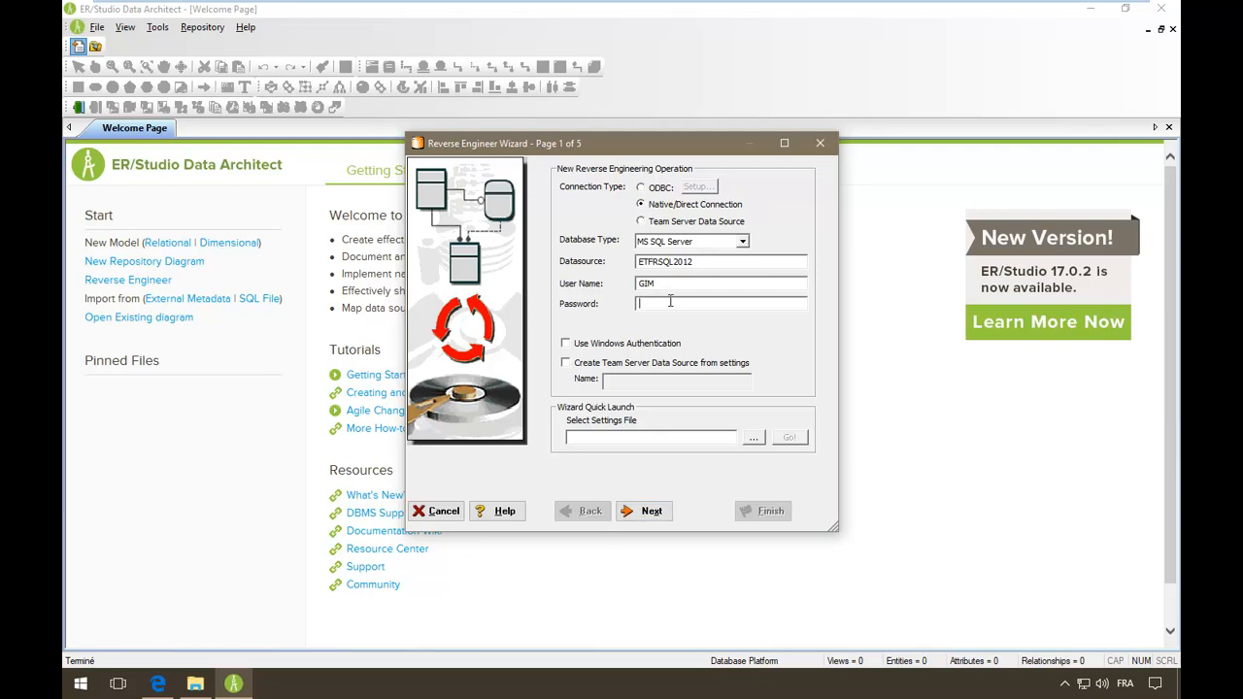
type("****")
left_click(649, 513)
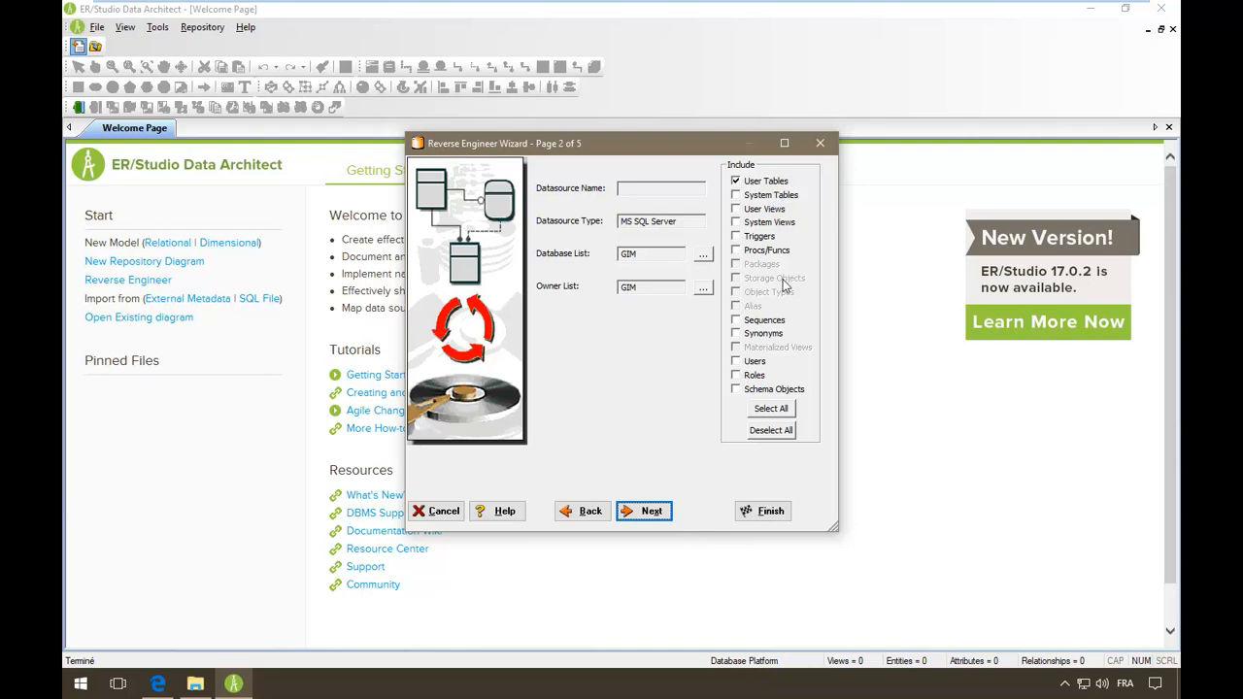
- Include user views and users in the extraction, keeping system views excluded
left_click(772, 223)
left_click(764, 209)
left_click(780, 223)
left_click(748, 361)
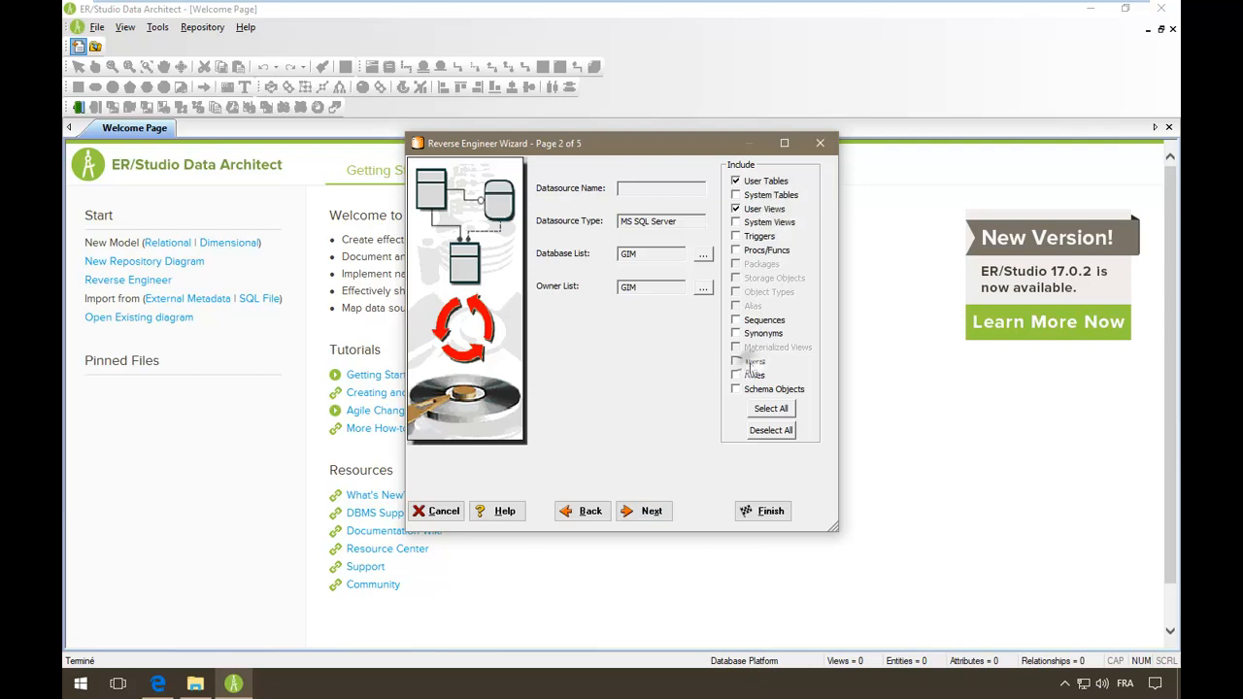
left_click(648, 509)
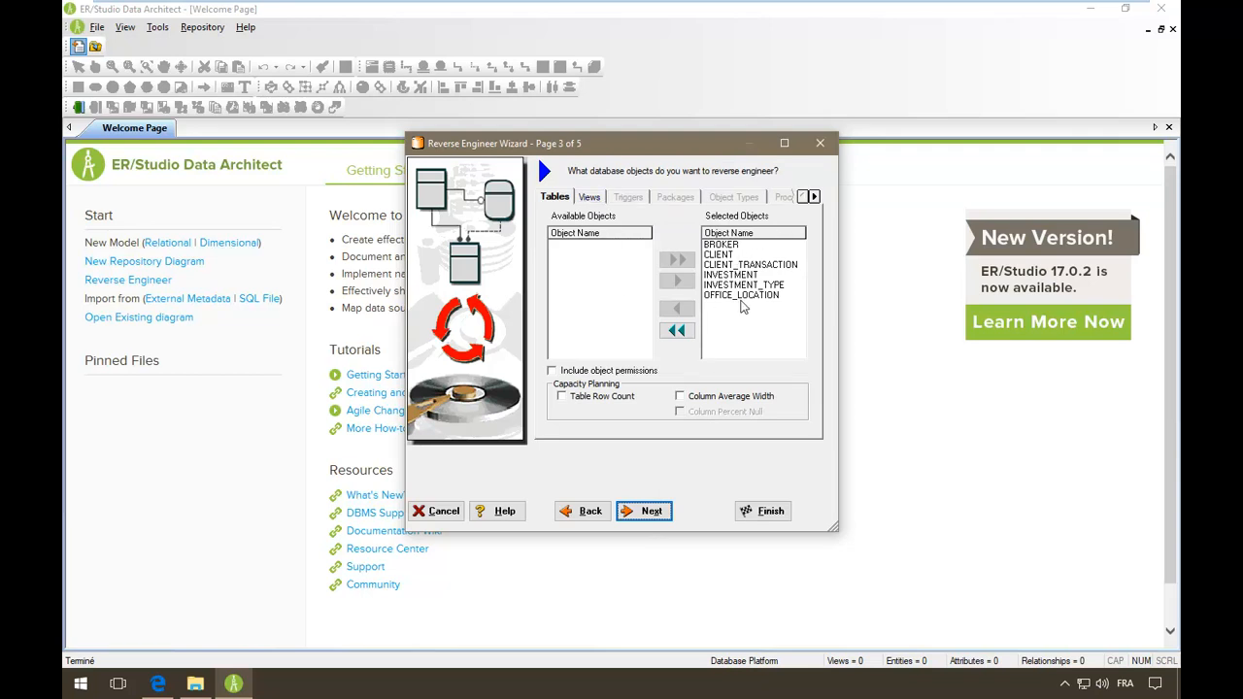
- Review the object categories and database users, then extract the six GIM tables
left_click(590, 197)
left_click(813, 196)
left_click(813, 196)
left_click(813, 196)
left_click(813, 196)
left_click(813, 196)
left_click(813, 197)
left_click(813, 196)
left_click(813, 196)
left_click(630, 197)
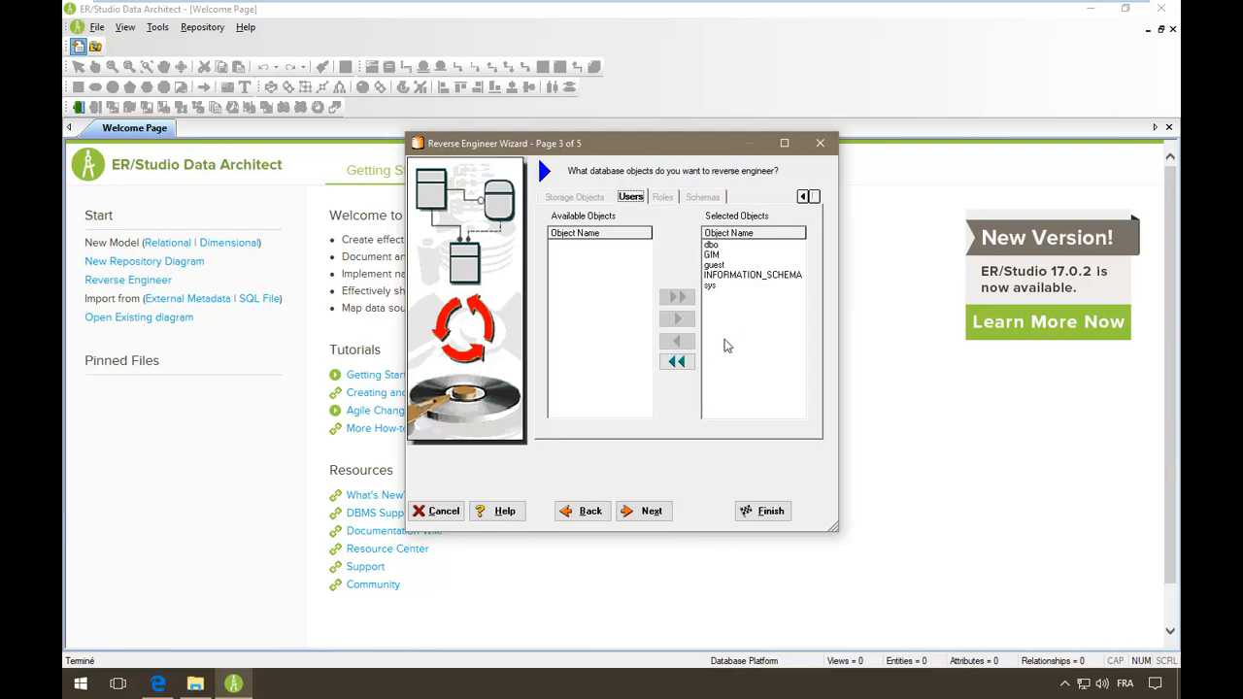
left_click(646, 511)
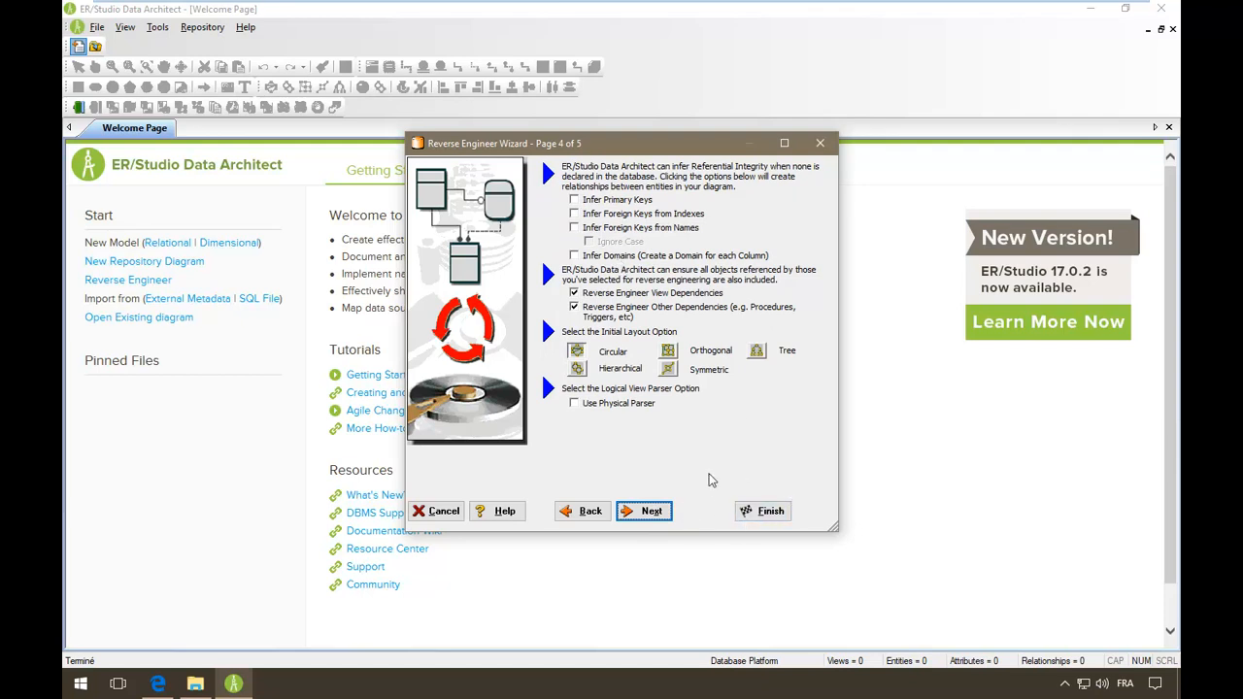
left_click(764, 511)
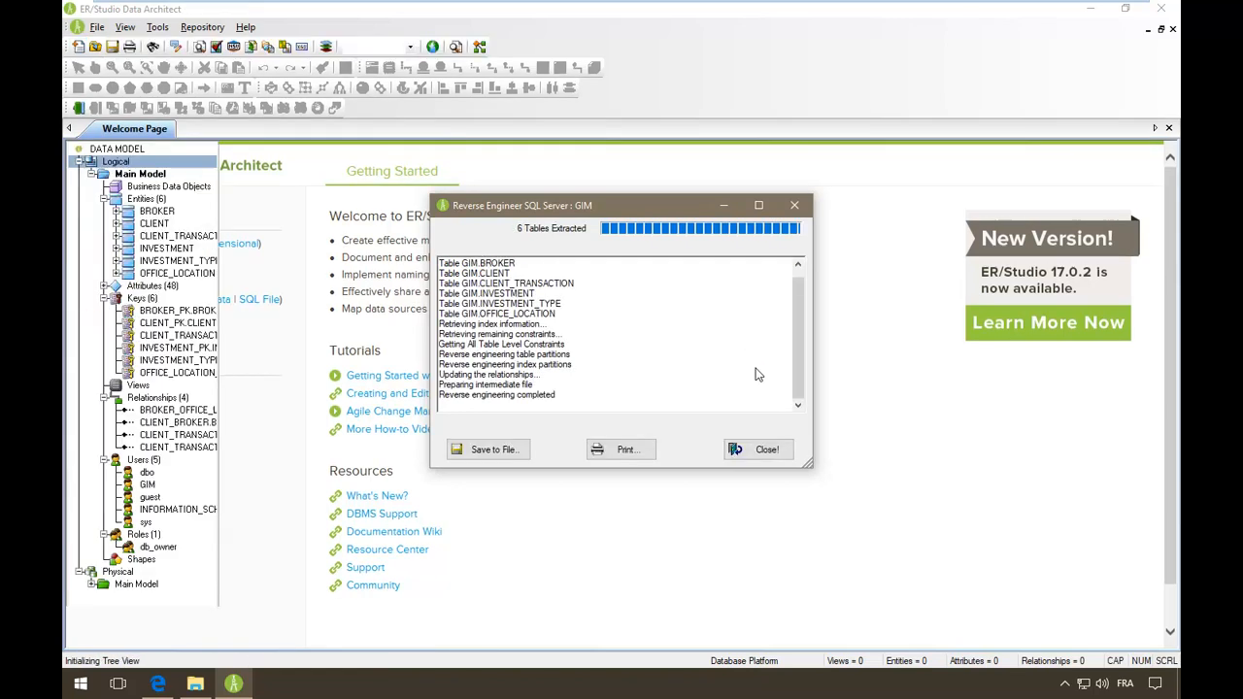
- Close the extraction log to show Model1's diagram of 6 entities and 4 relationships
left_click(757, 449)
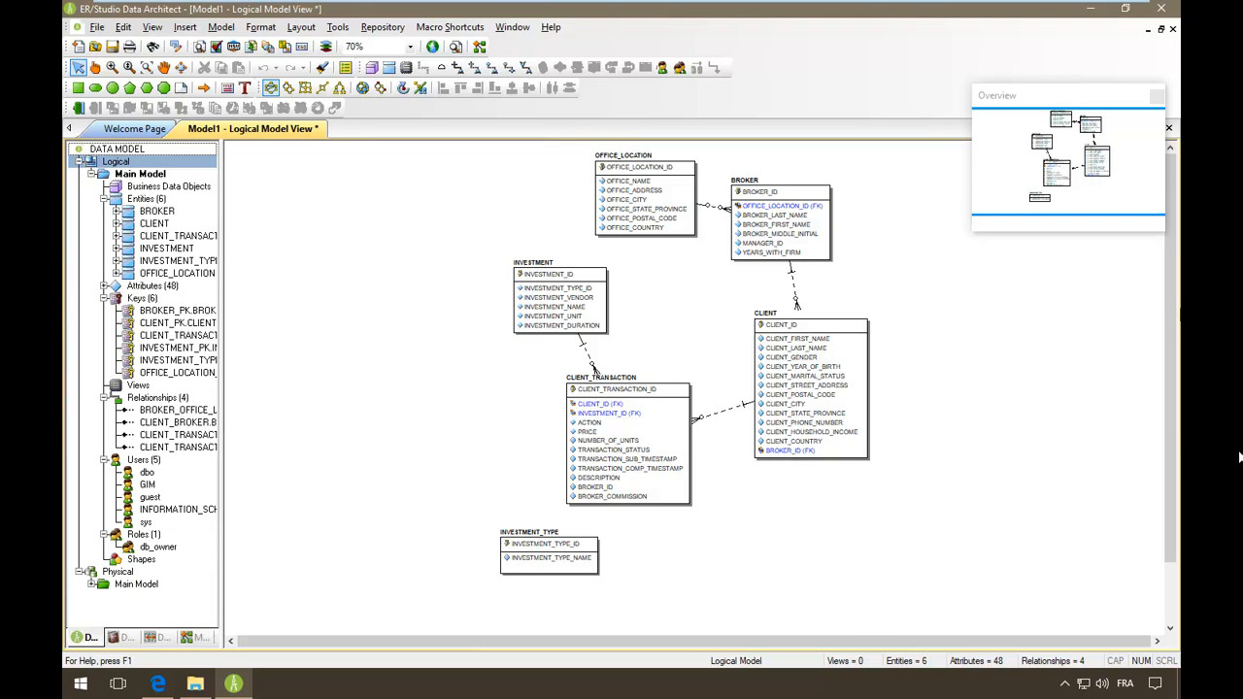
left_click(383, 26)
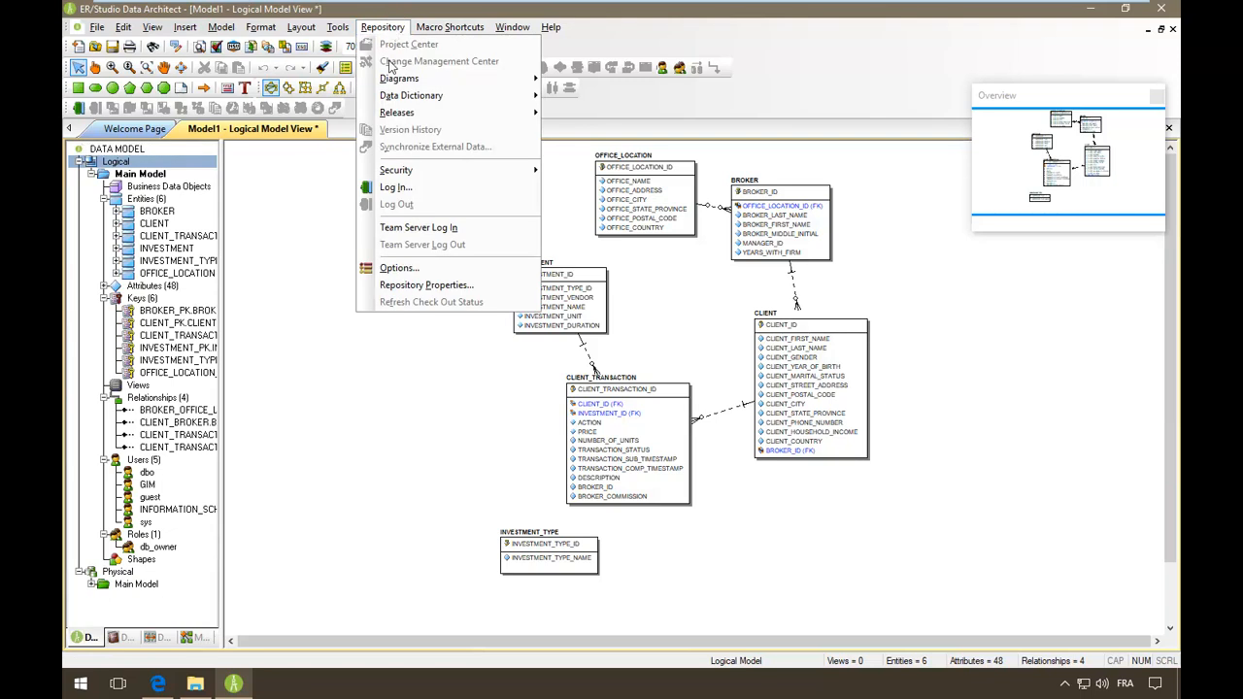
left_click(406, 267)
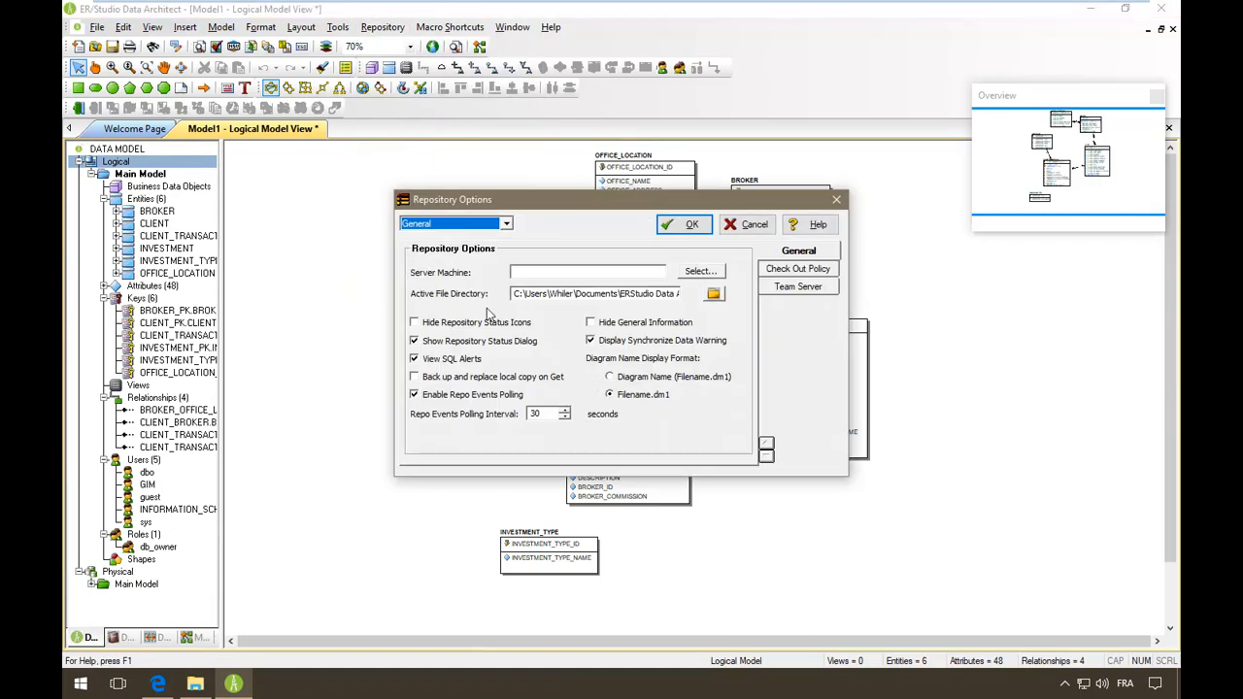
left_click(562, 273)
key("ctrl+v")
key("BackSpace")
key("BackSpace")
key("BackSpace")
key("BackSpace")
key("BackSpace")
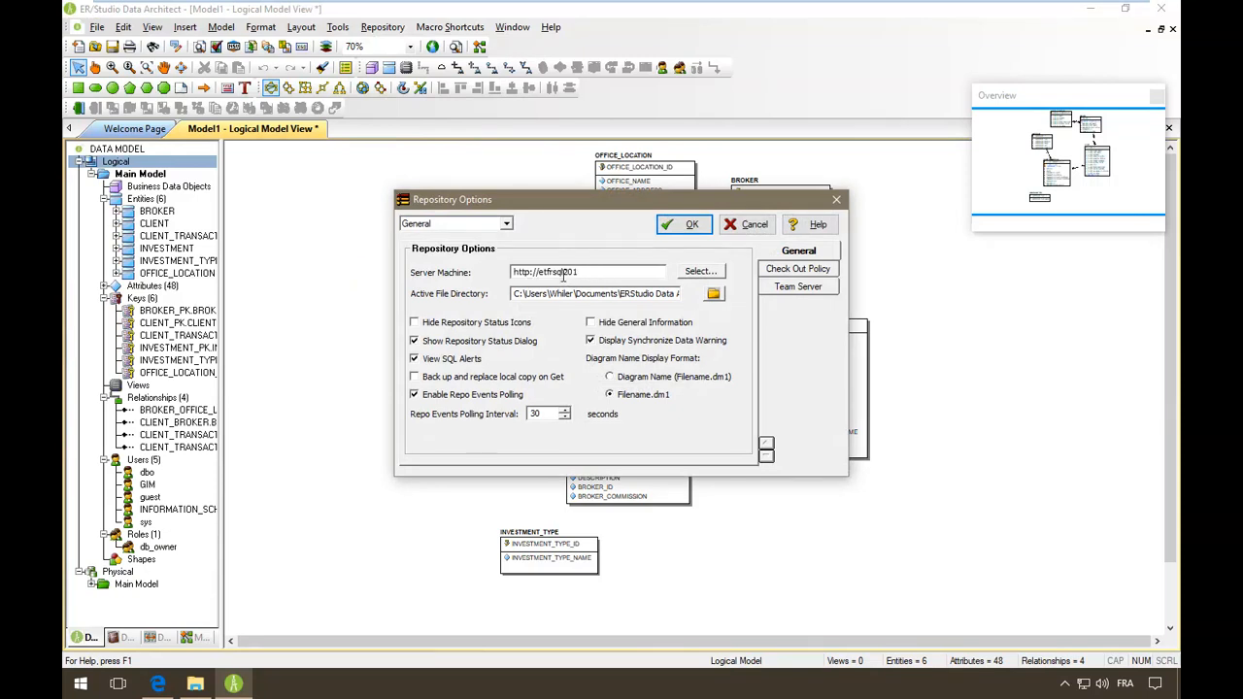
type("2")
left_click_drag(553, 277, 416, 287)
key("BackSpace")
left_click(816, 271)
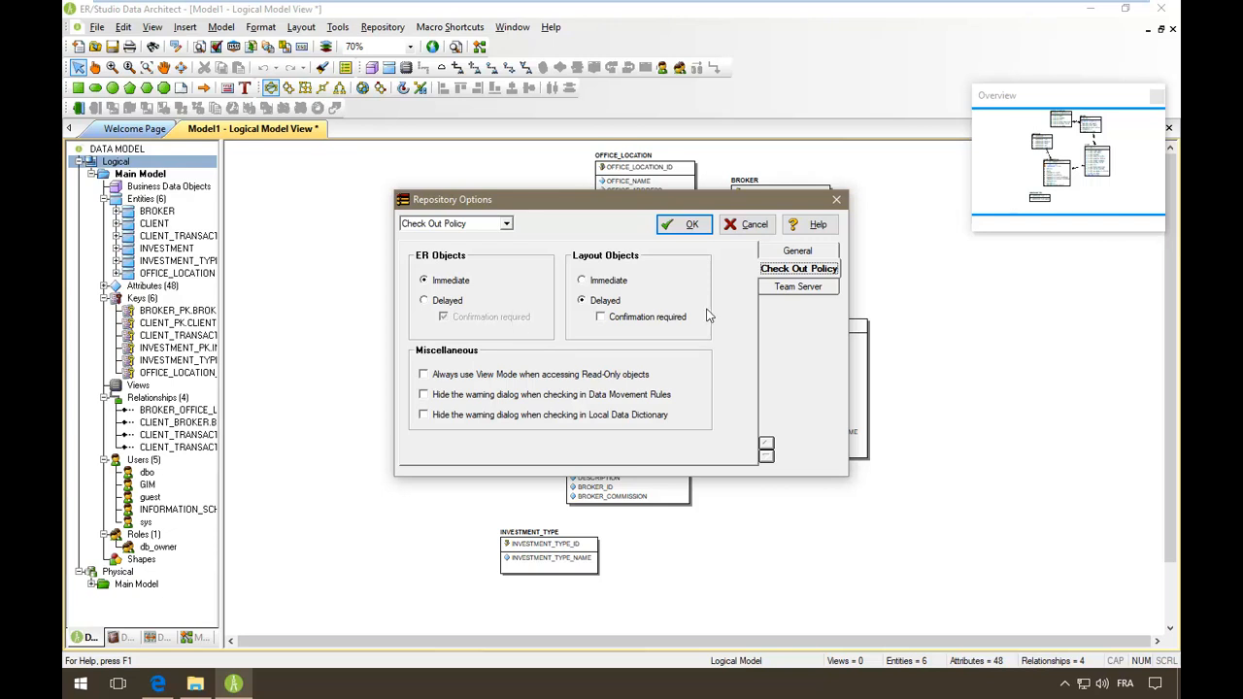
left_click(806, 287)
type("http://etfrsql2012:8080/")
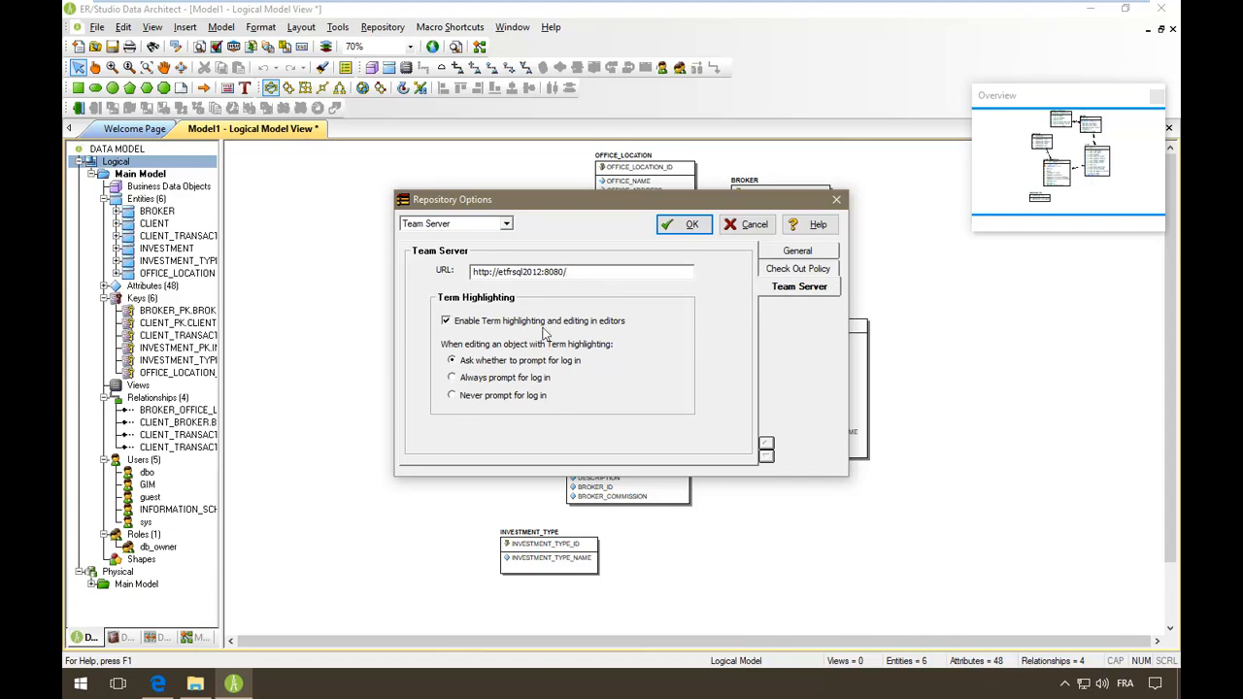
left_click(798, 253)
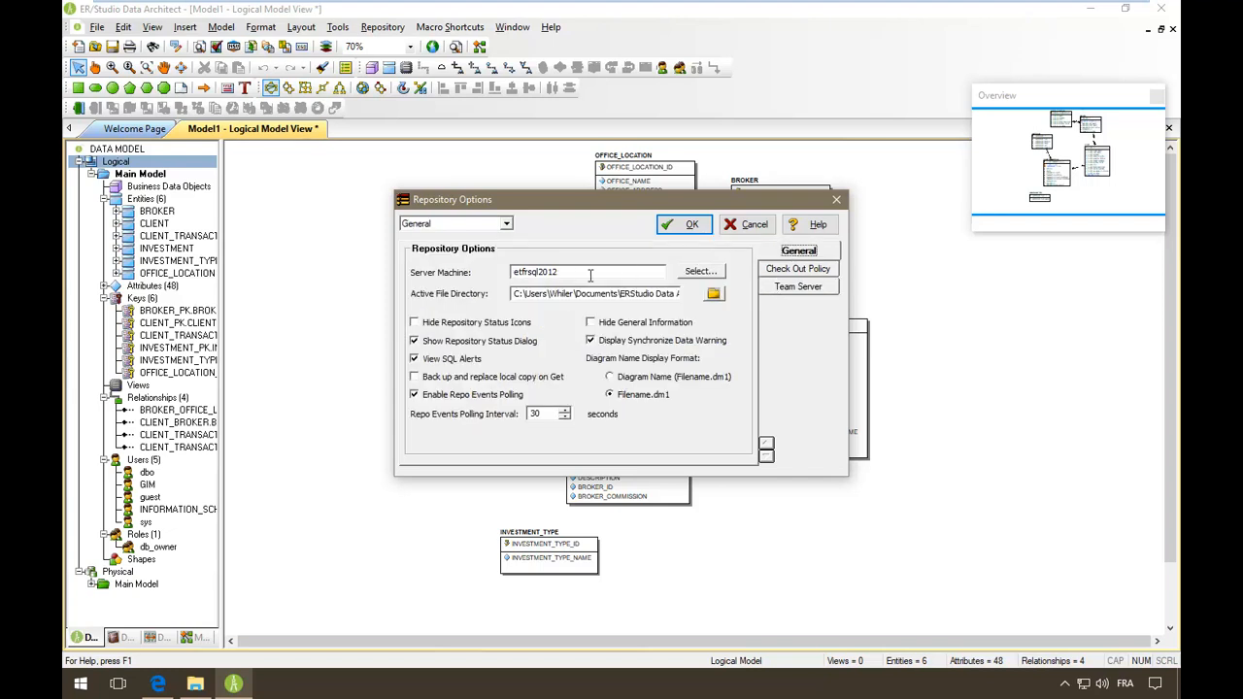
left_click(685, 224)
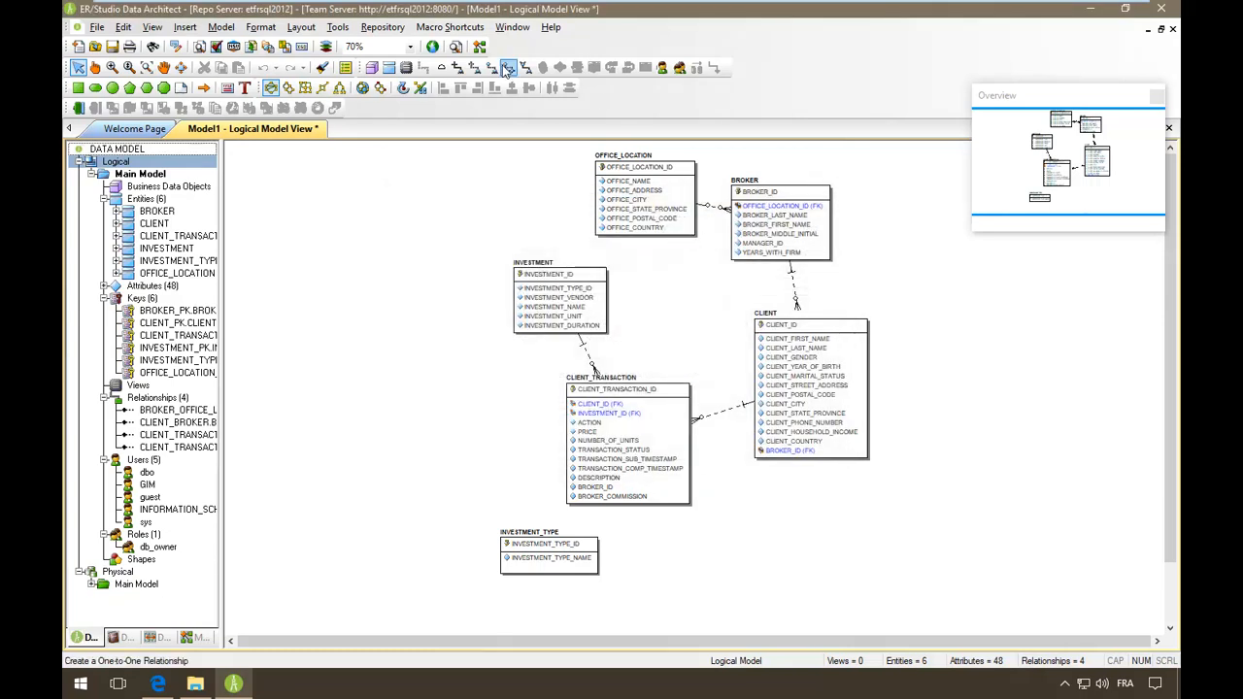
left_click(339, 28)
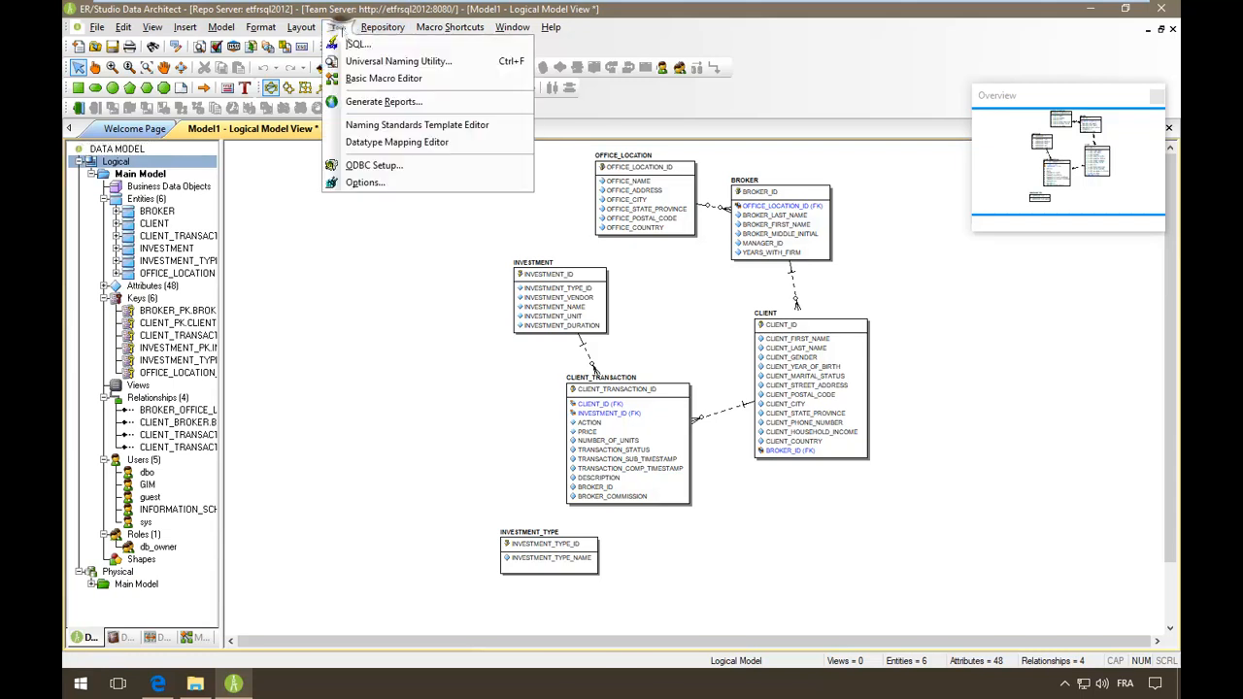
mouse_move(383, 28)
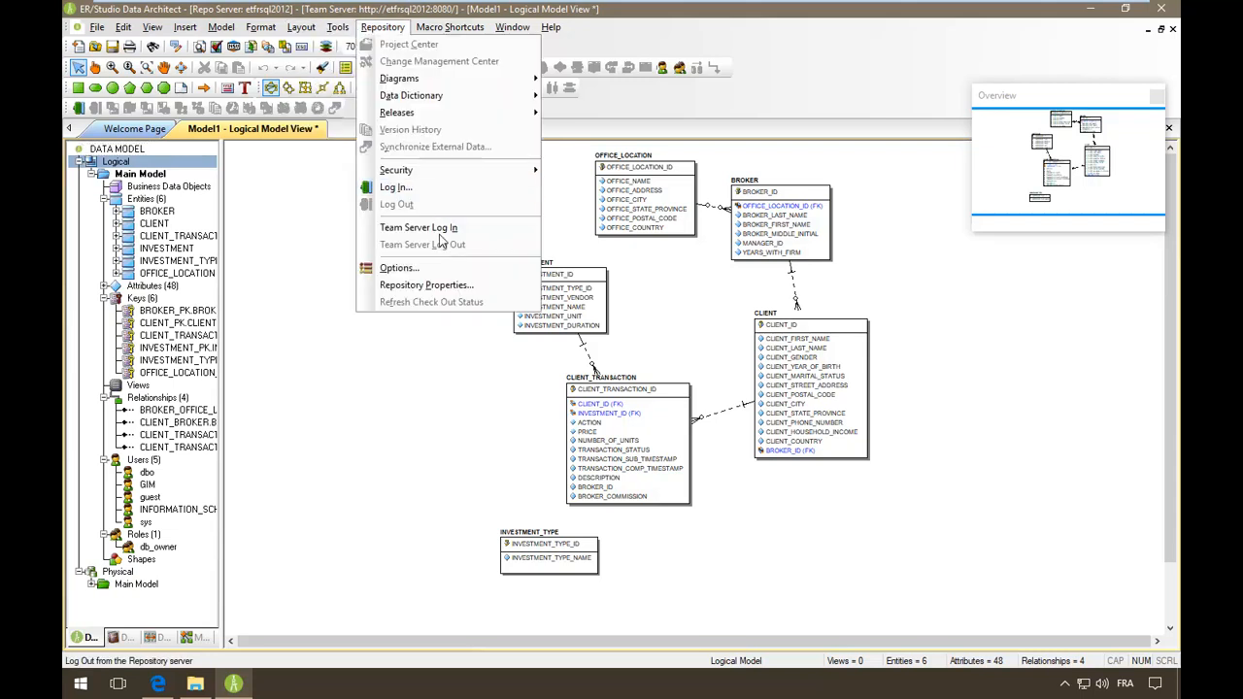
left_click(464, 291)
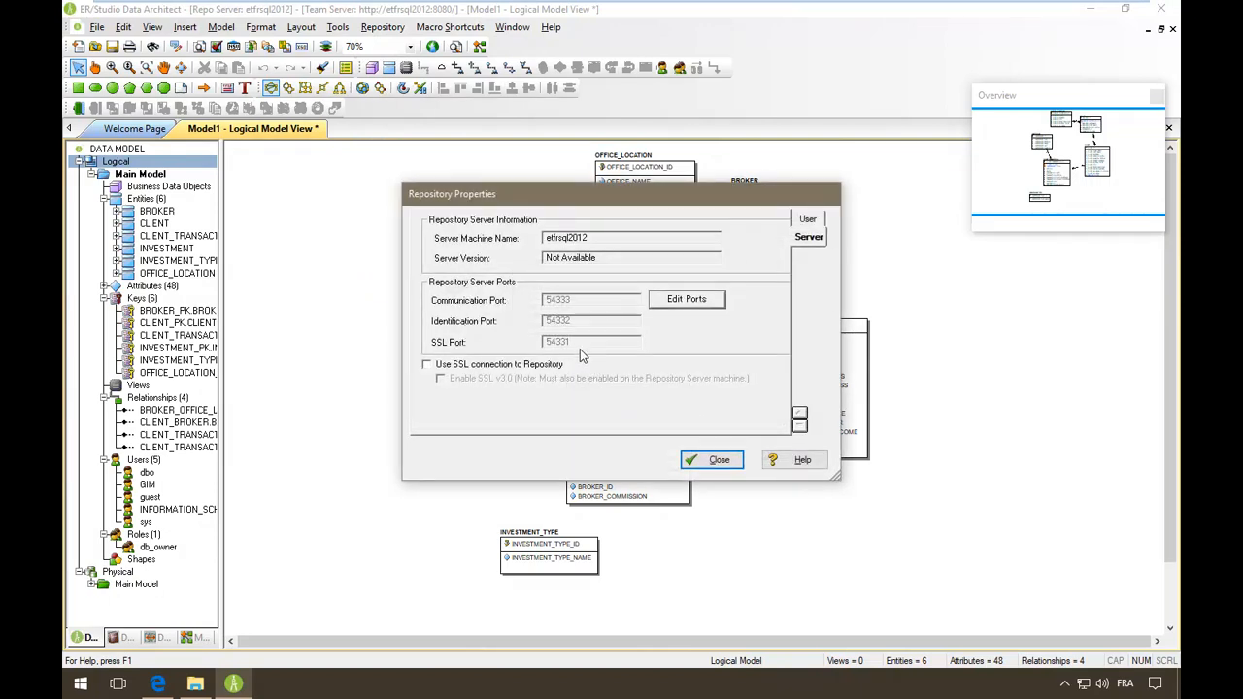
left_click(712, 456)
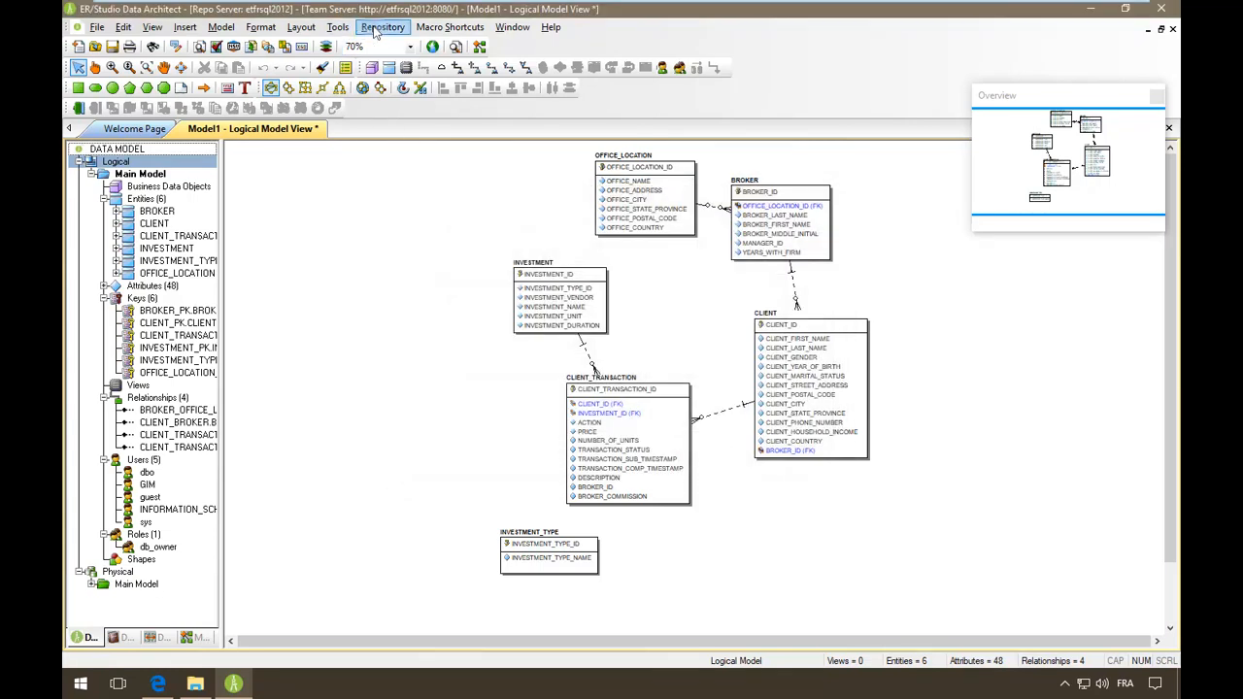
left_click(381, 26)
left_click(456, 187)
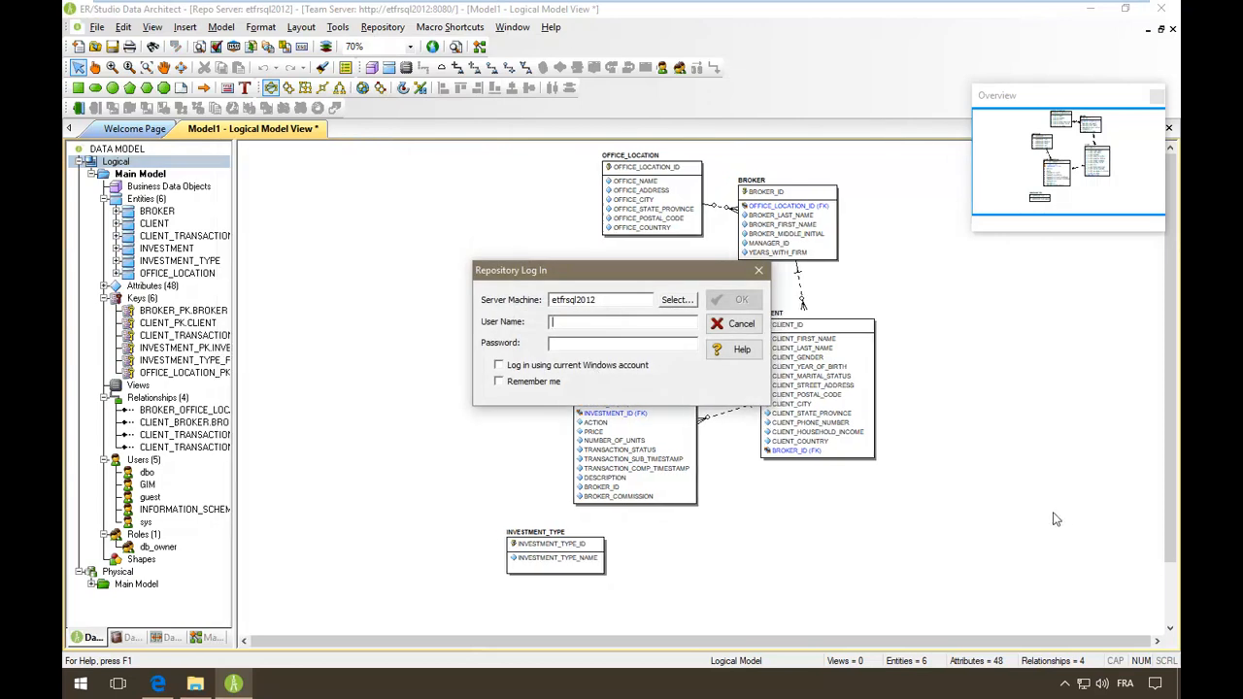
- Log in to the etfrsql2012 repository with the user's name and close the status log
type("Willia")
type("**")
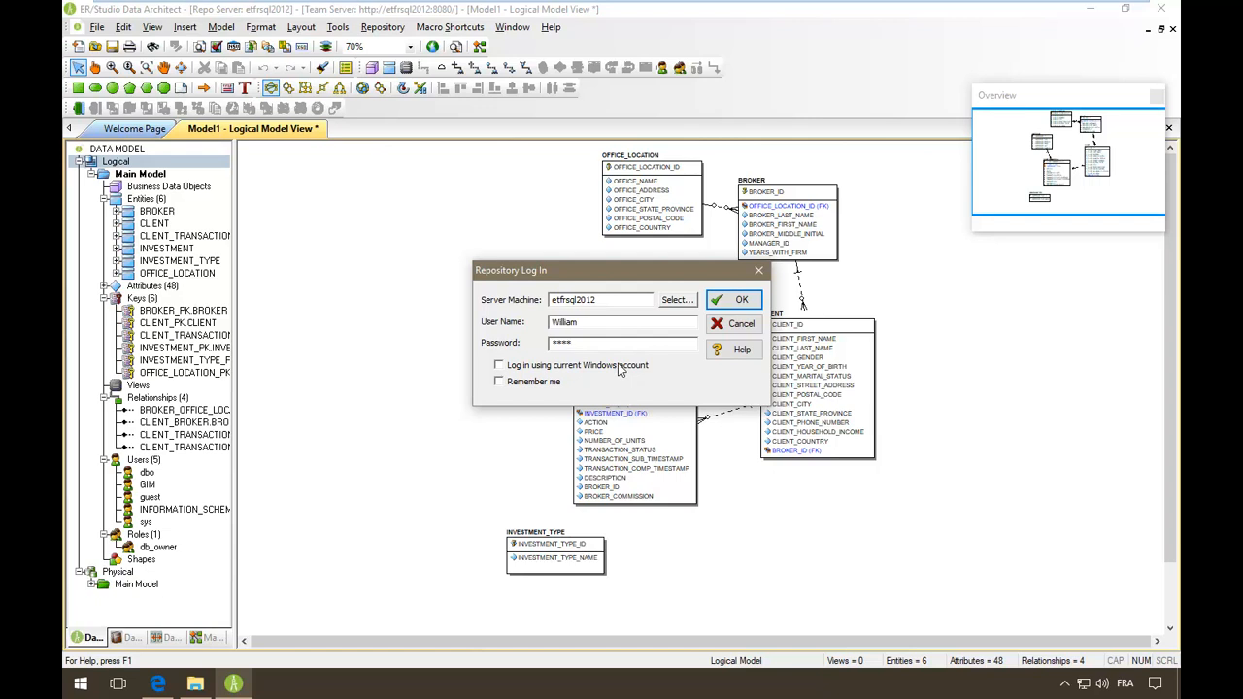
left_click(735, 300)
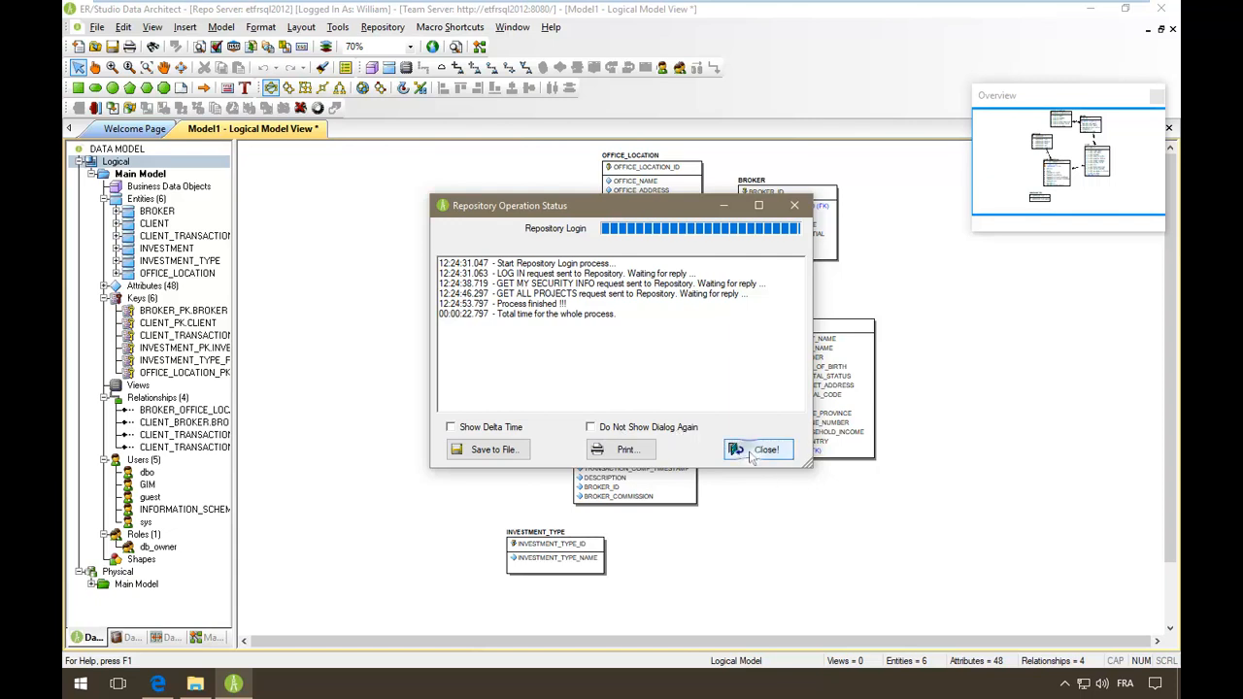
left_click(757, 451)
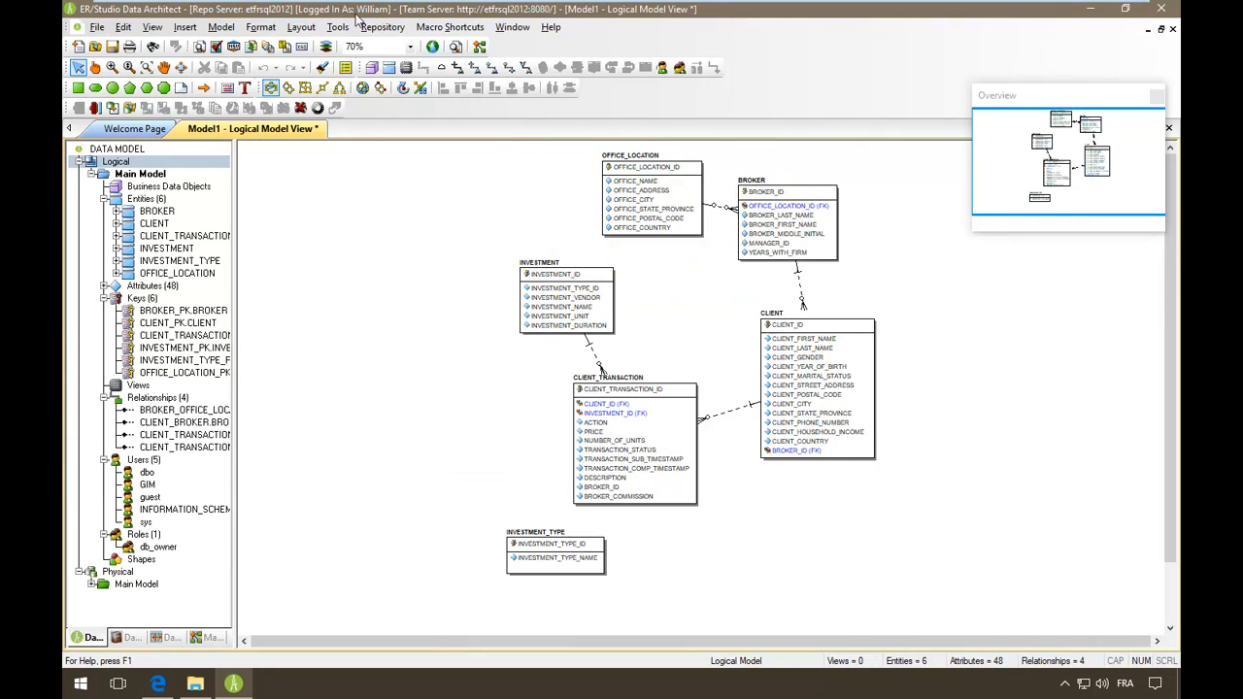
- Choose Repository > Diagrams > Get From Repository to list the Adventure Works project
left_click(382, 26)
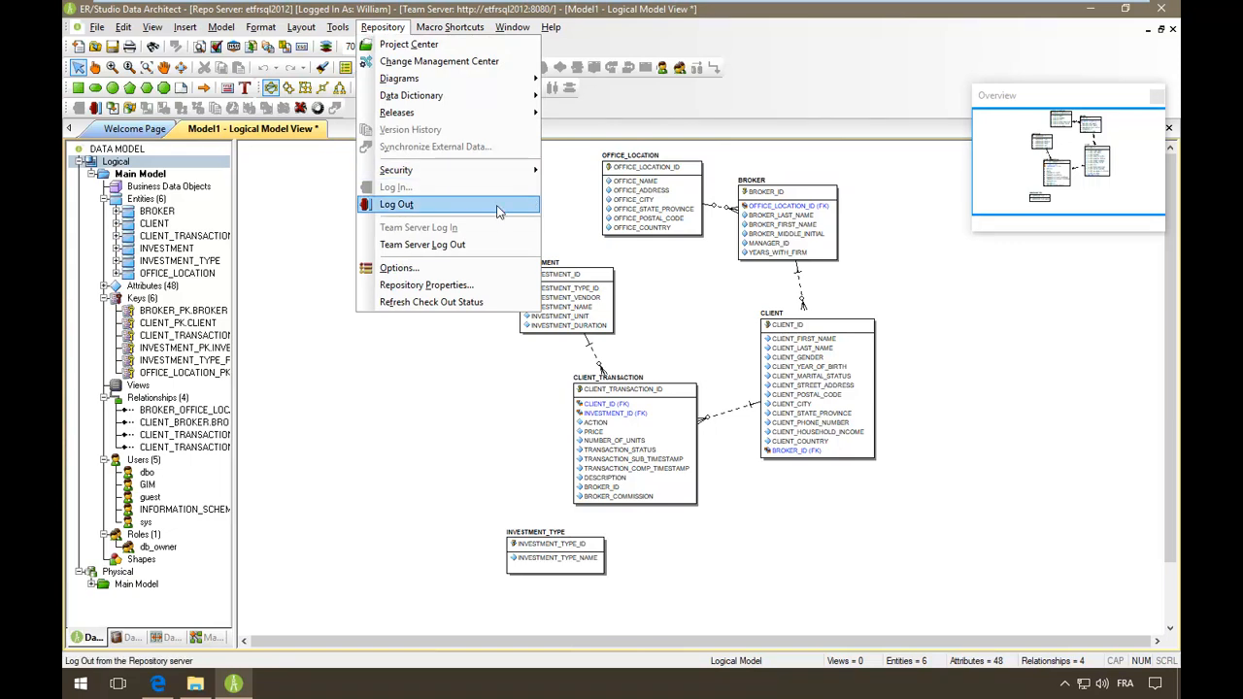
mouse_move(504, 171)
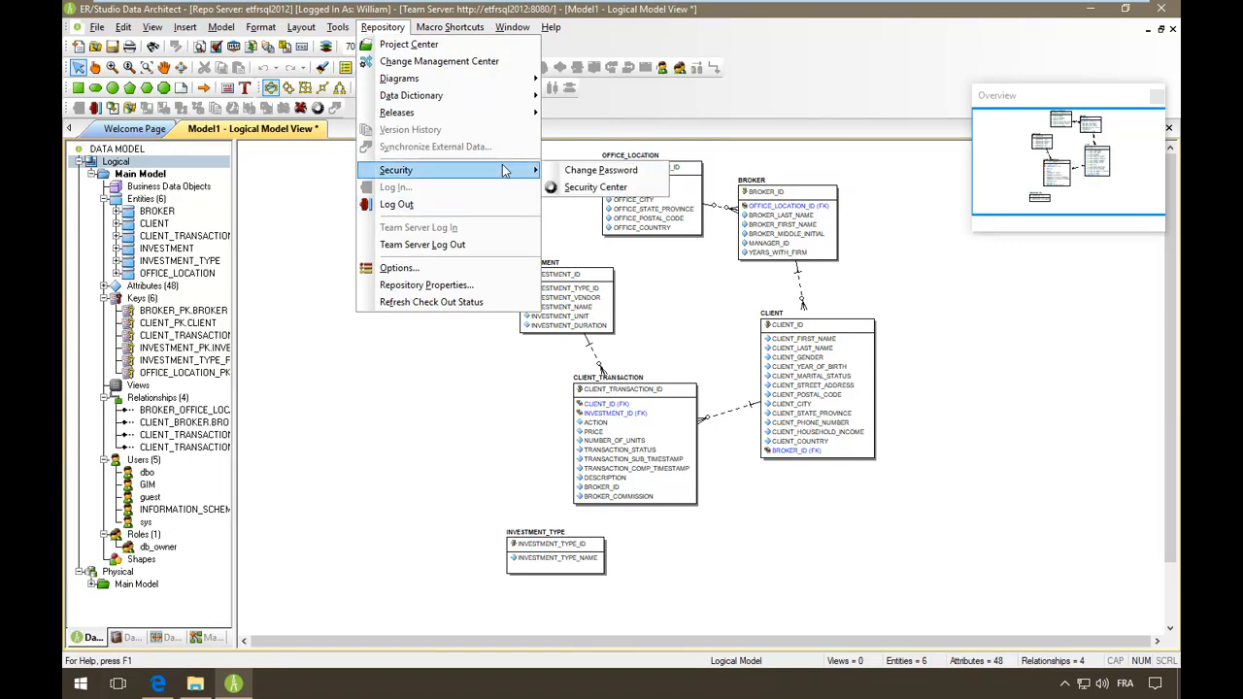
left_click(152, 26)
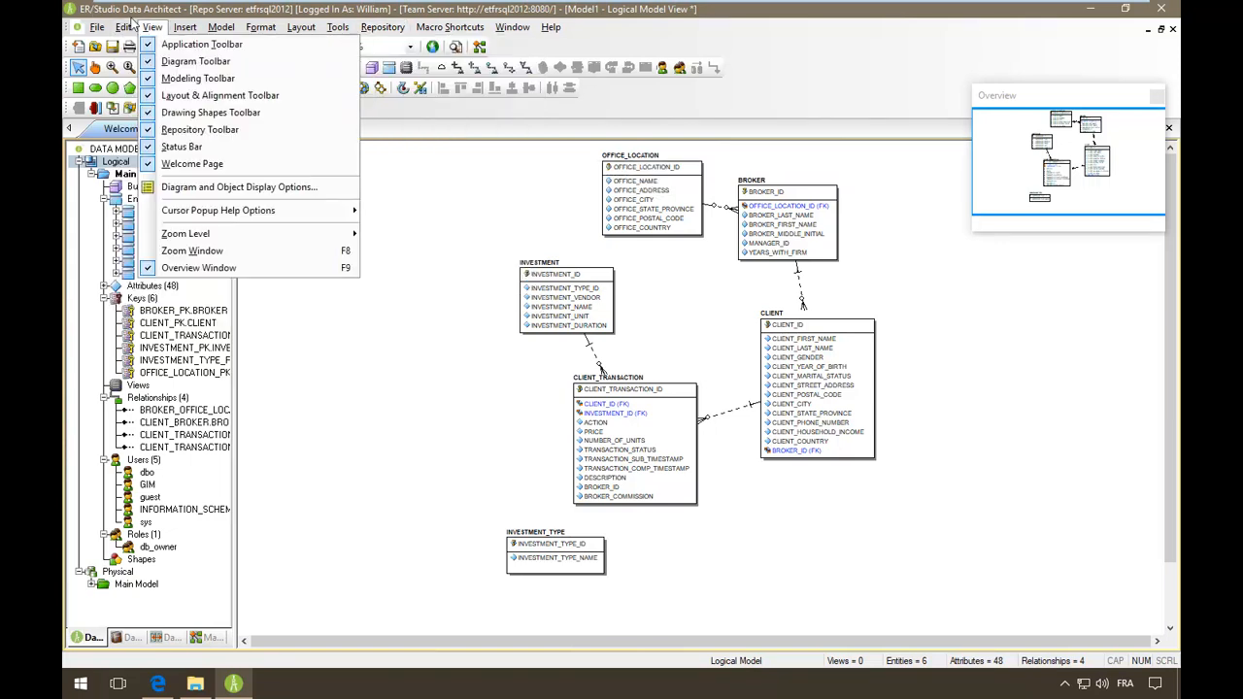
left_click(206, 15)
left_click(385, 26)
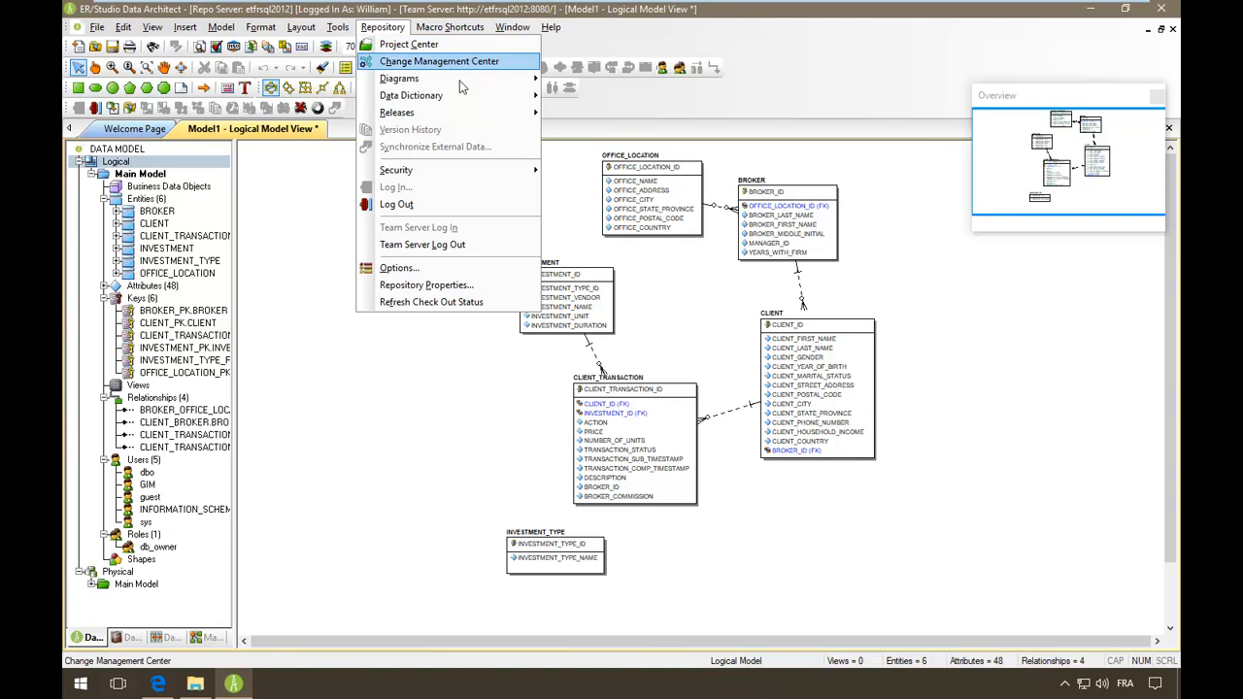
mouse_move(463, 86)
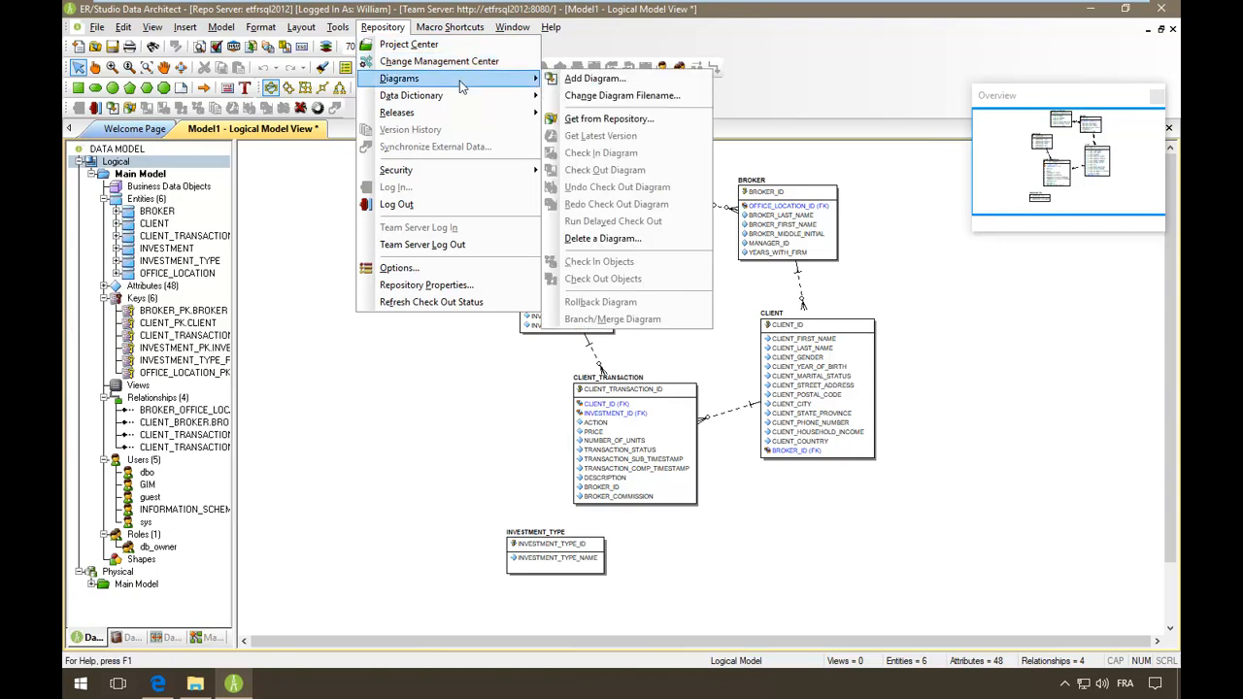
left_click(629, 119)
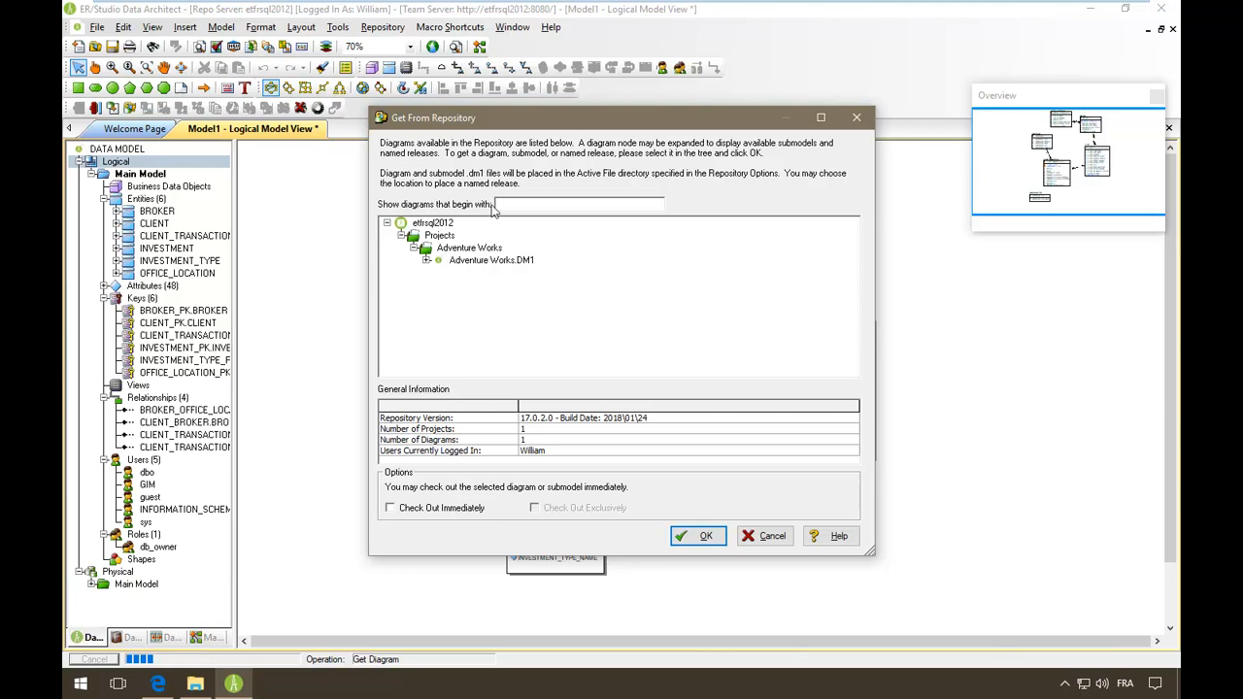
- Retrieve Adventure Works.DM1 from the repository and close the finished status log
left_click(505, 261)
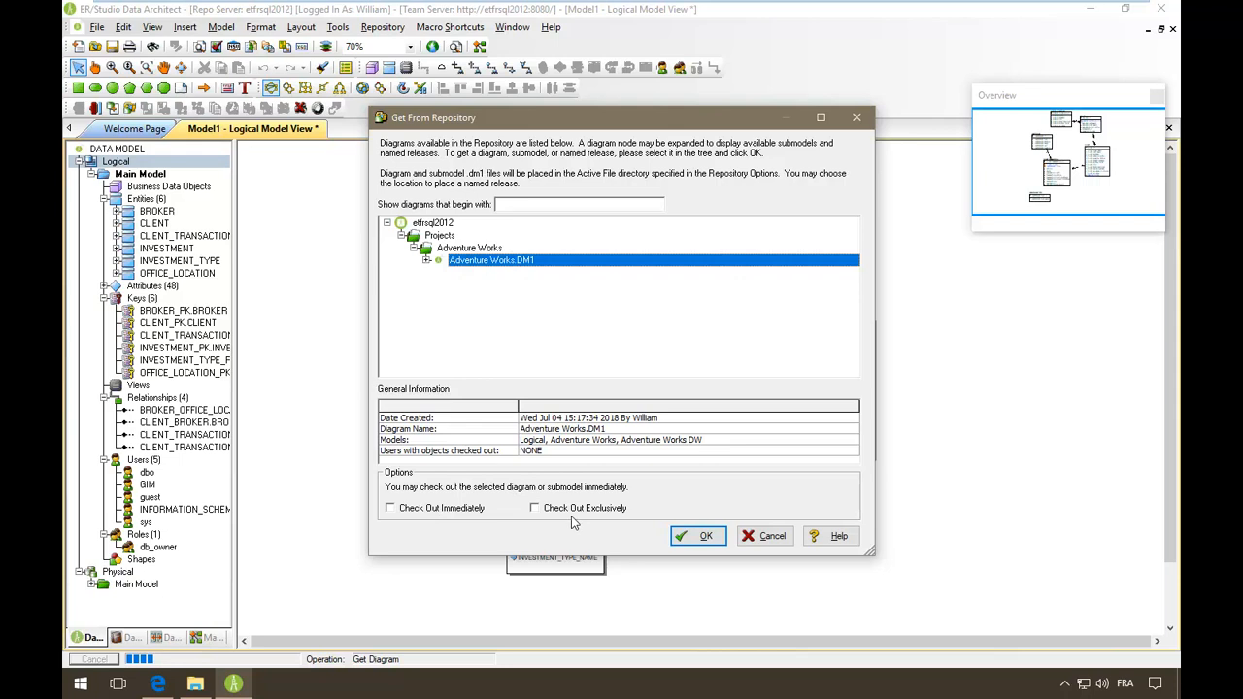
left_click(705, 542)
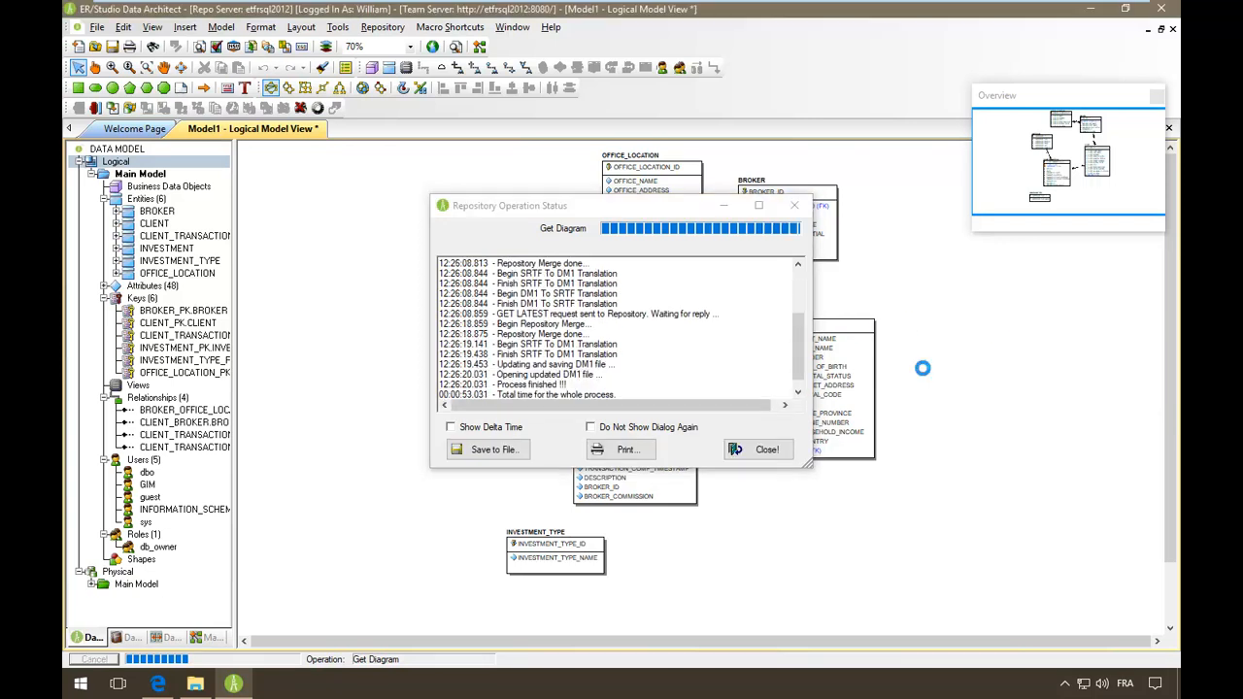
left_click(767, 450)
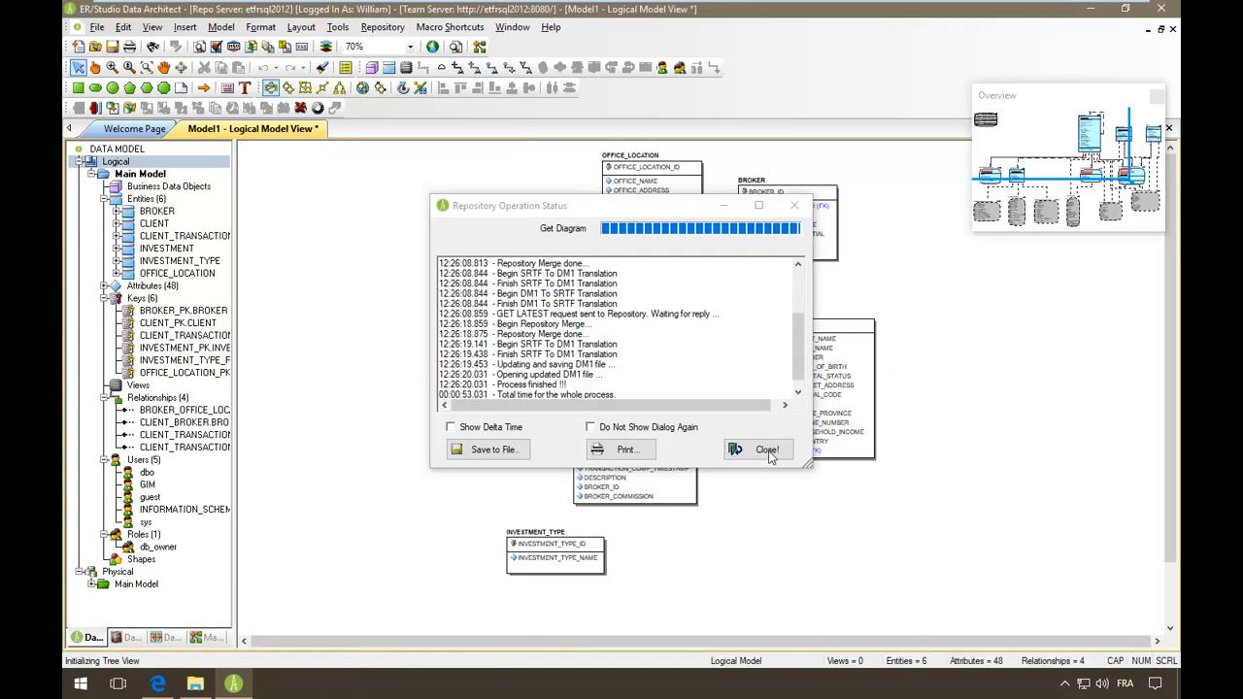
- Close the retrieval log and open the Adventure Works Main Model diagram (69 entities, 92 relationships)
left_click(768, 451)
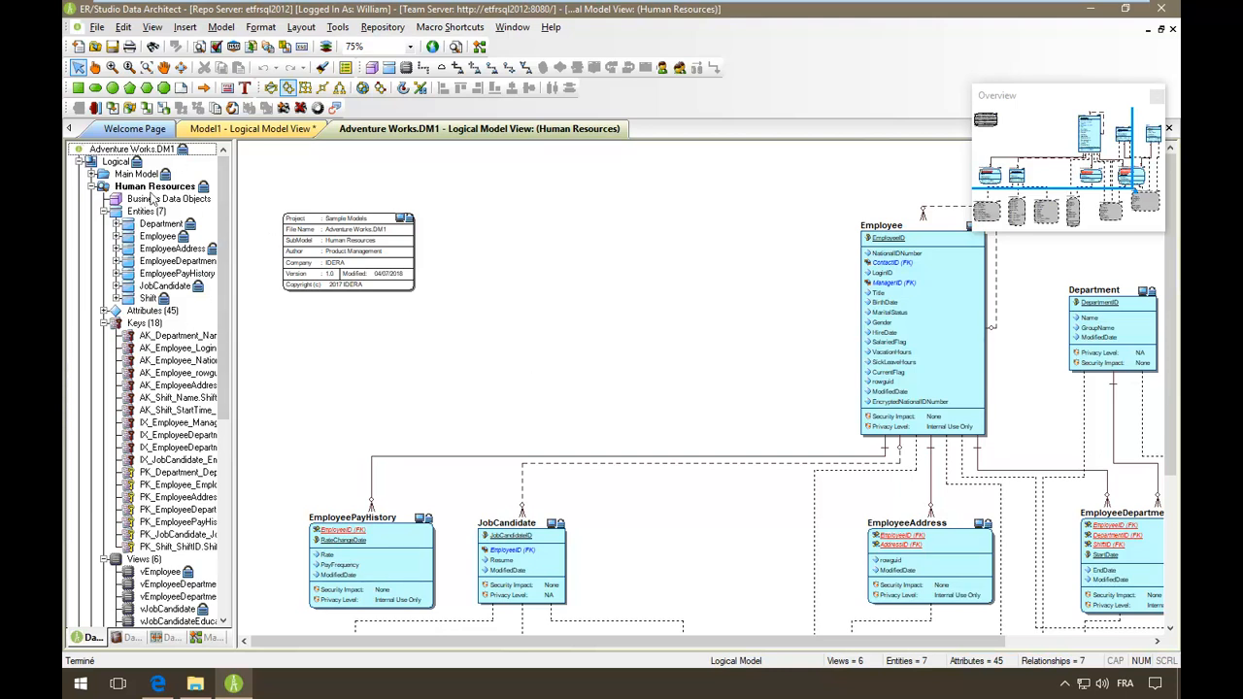
double_click(128, 173)
right_click(123, 162)
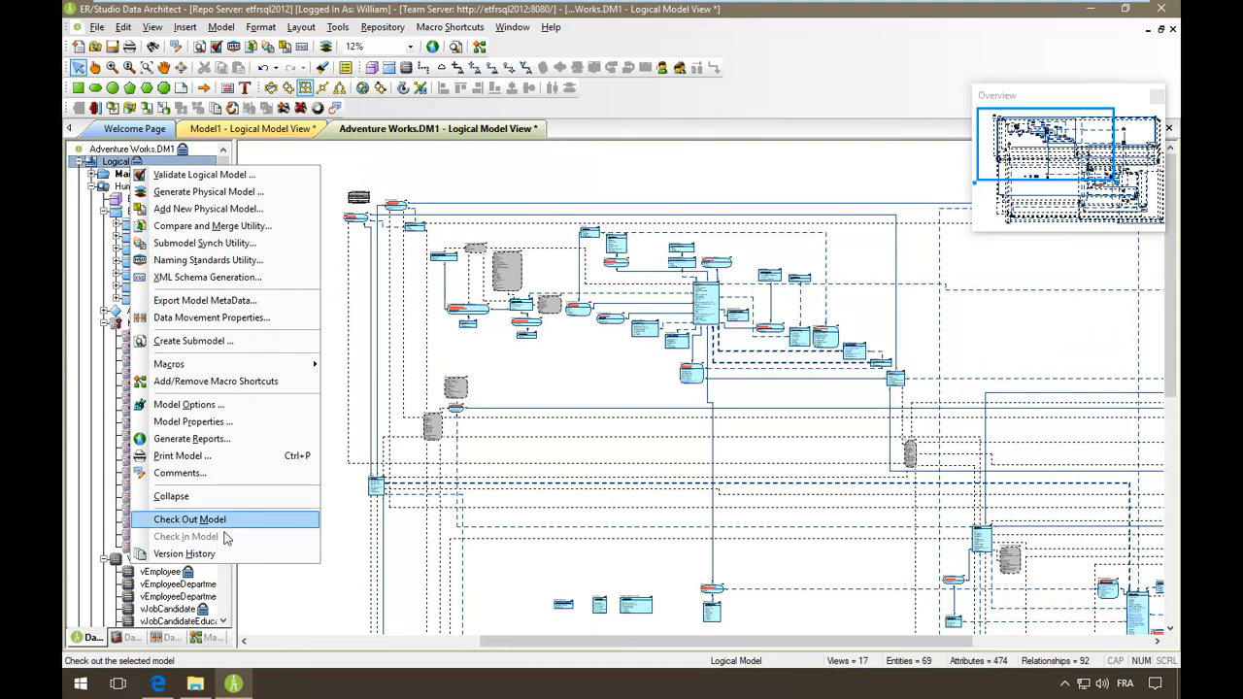
left_click(688, 162)
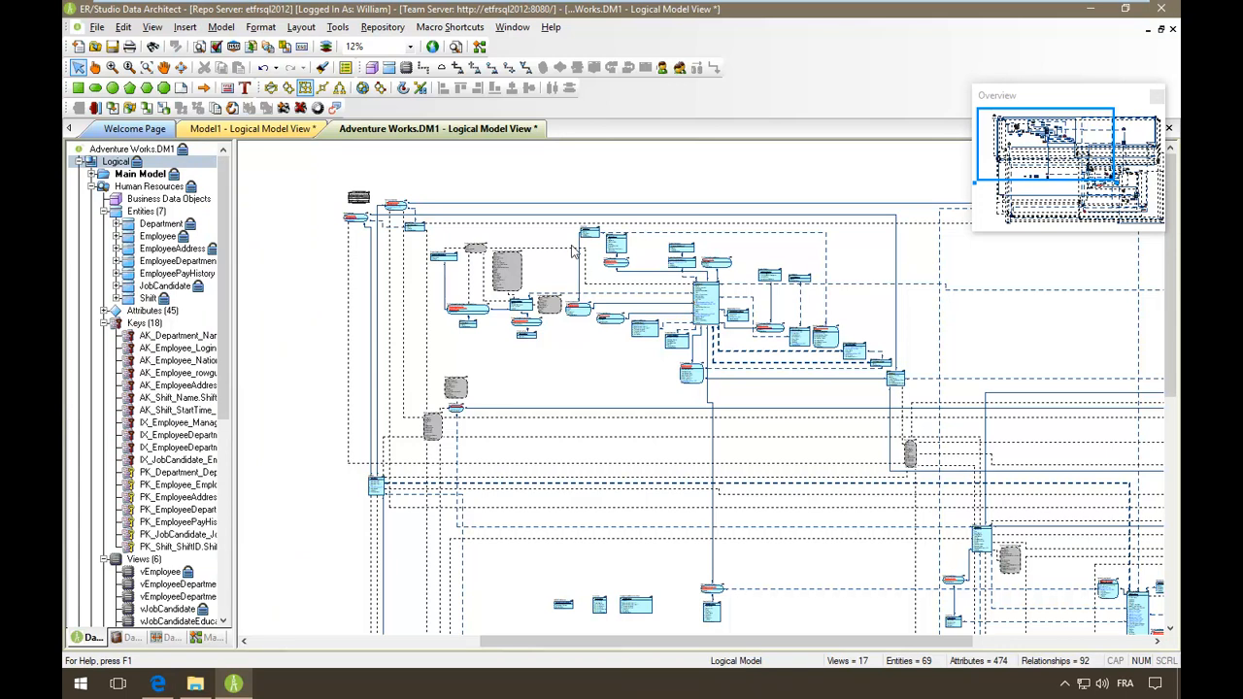
mouse_move(614, 244)
- Run the ERStudioBA.exe installer from the Téléchargements folder
left_click(191, 686)
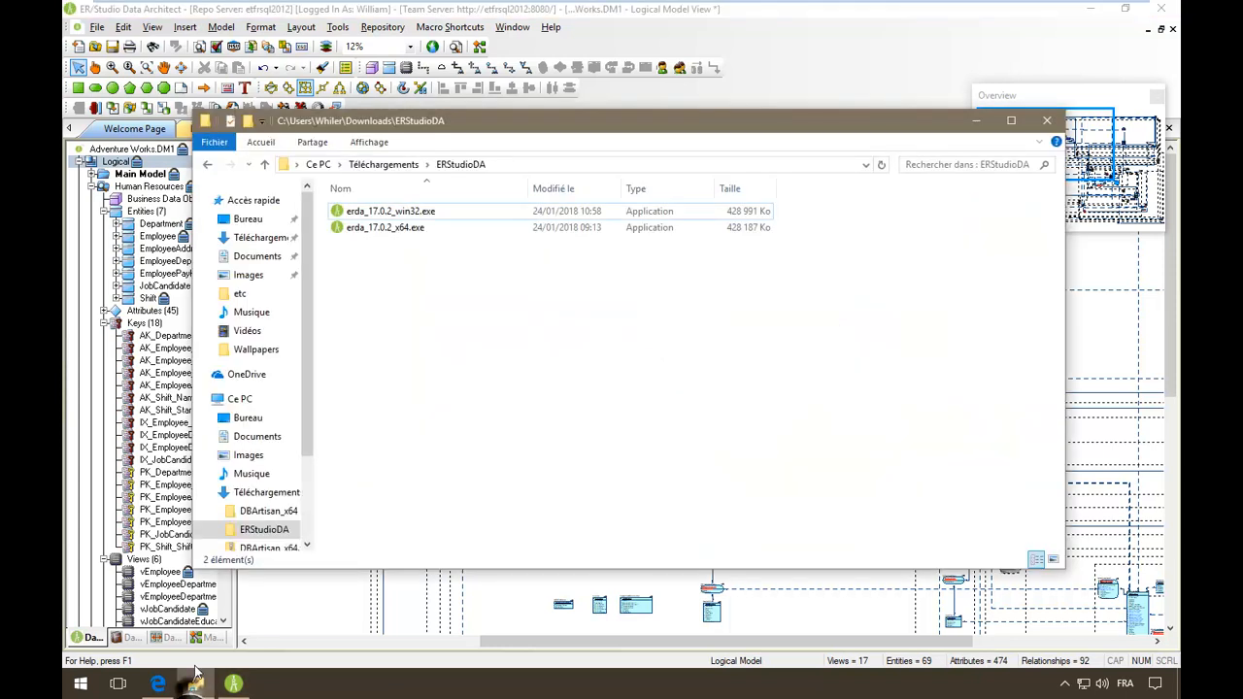
left_click(375, 167)
left_click(376, 239)
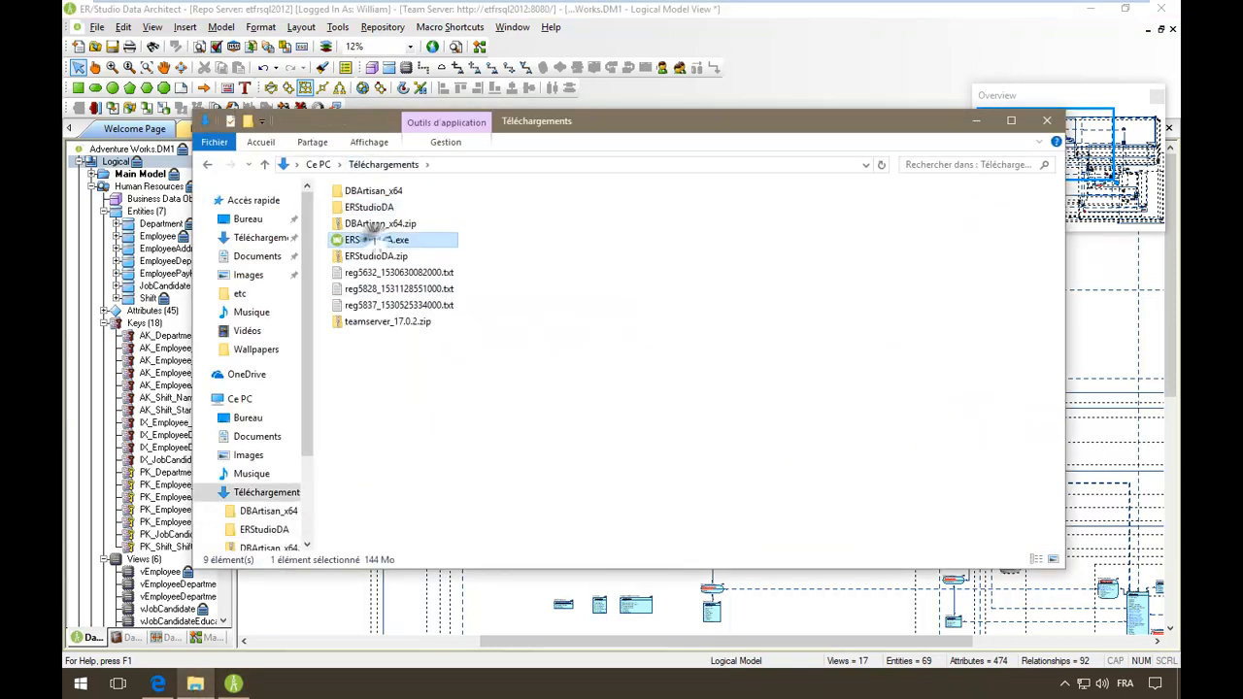
double_click(374, 237)
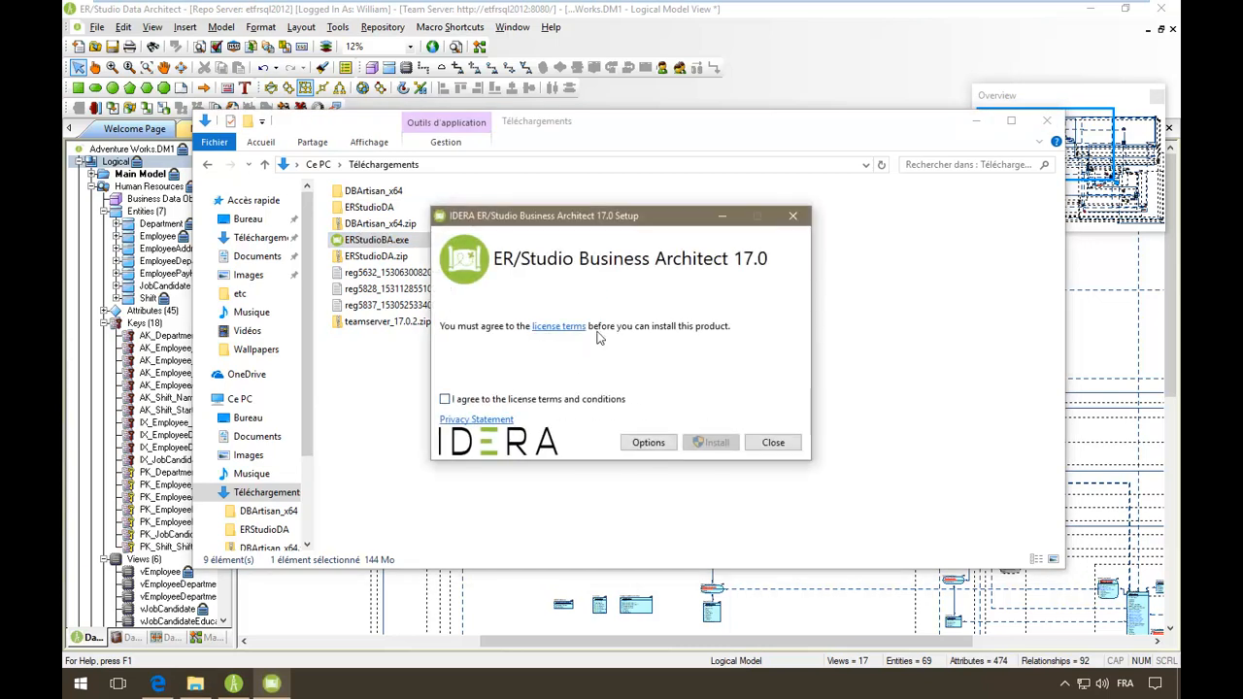
- Accept the licence, keep the default install location, install with admin approval, then exit Data Architect
left_click(500, 397)
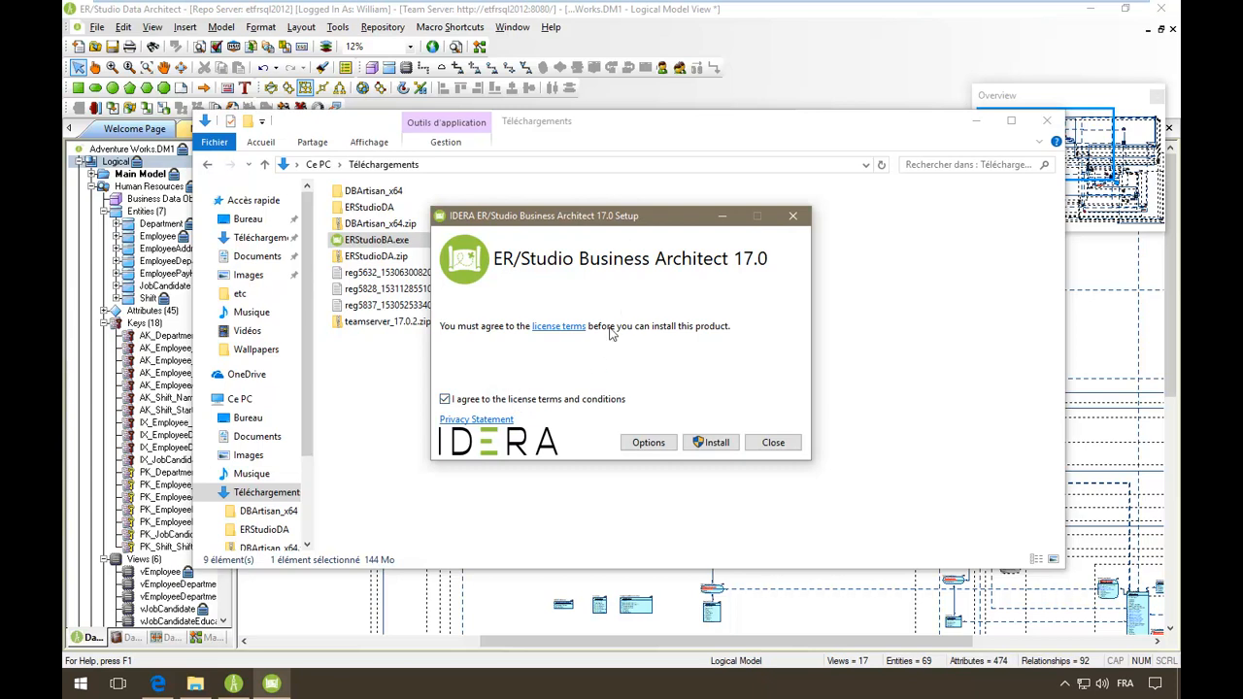
left_click(647, 444)
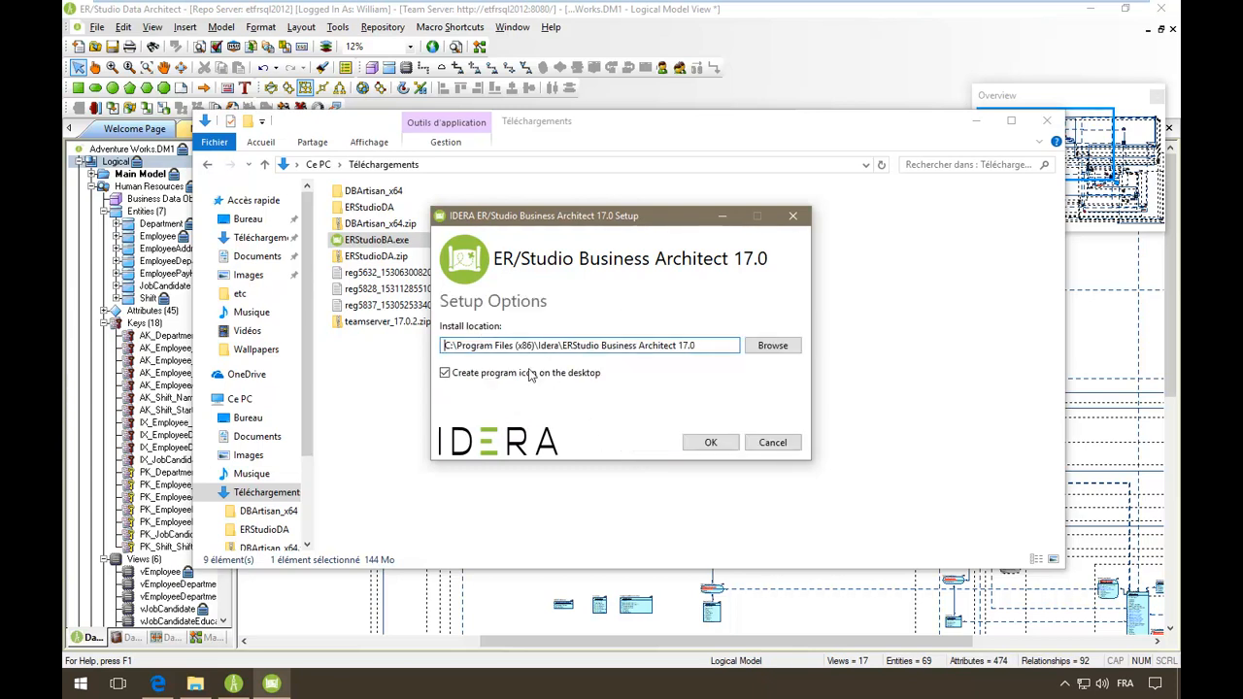
left_click(711, 444)
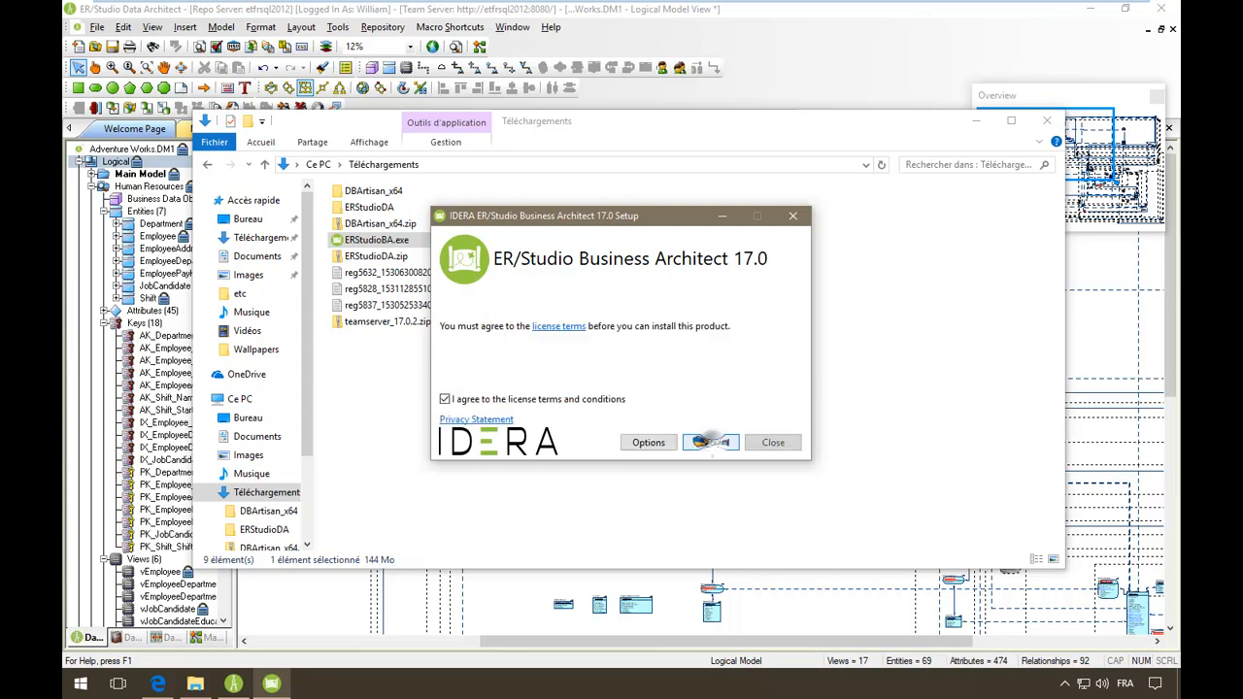
left_click(710, 444)
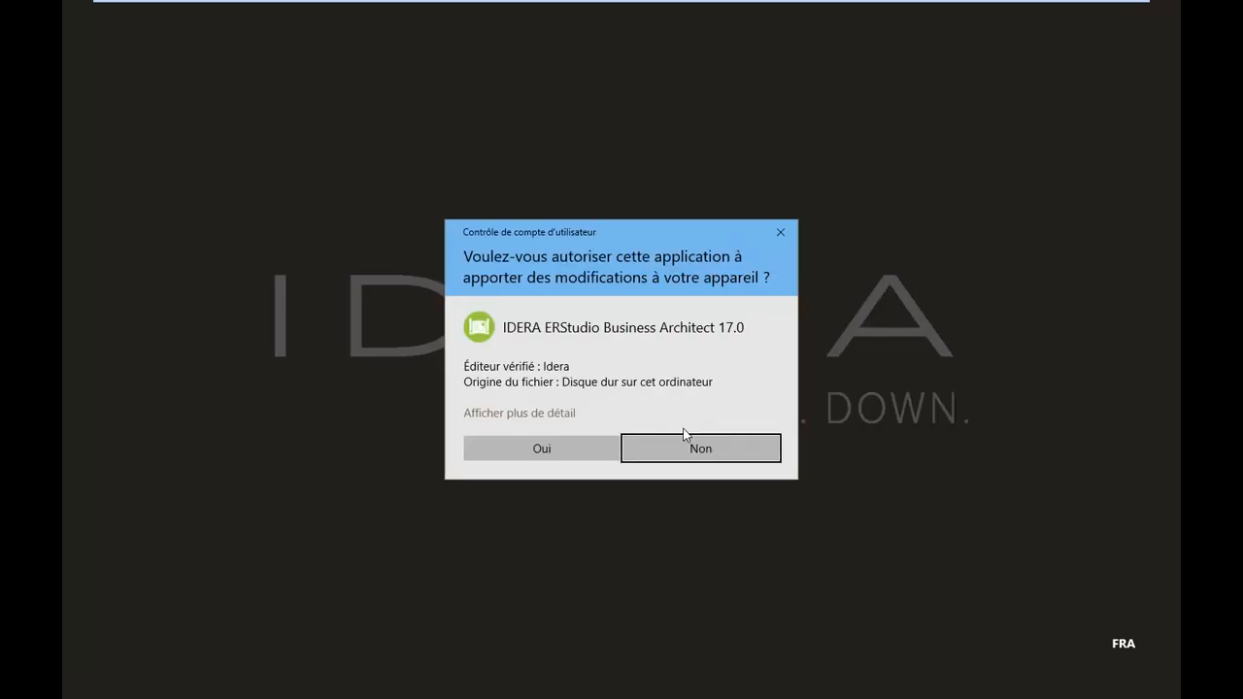
left_click(550, 454)
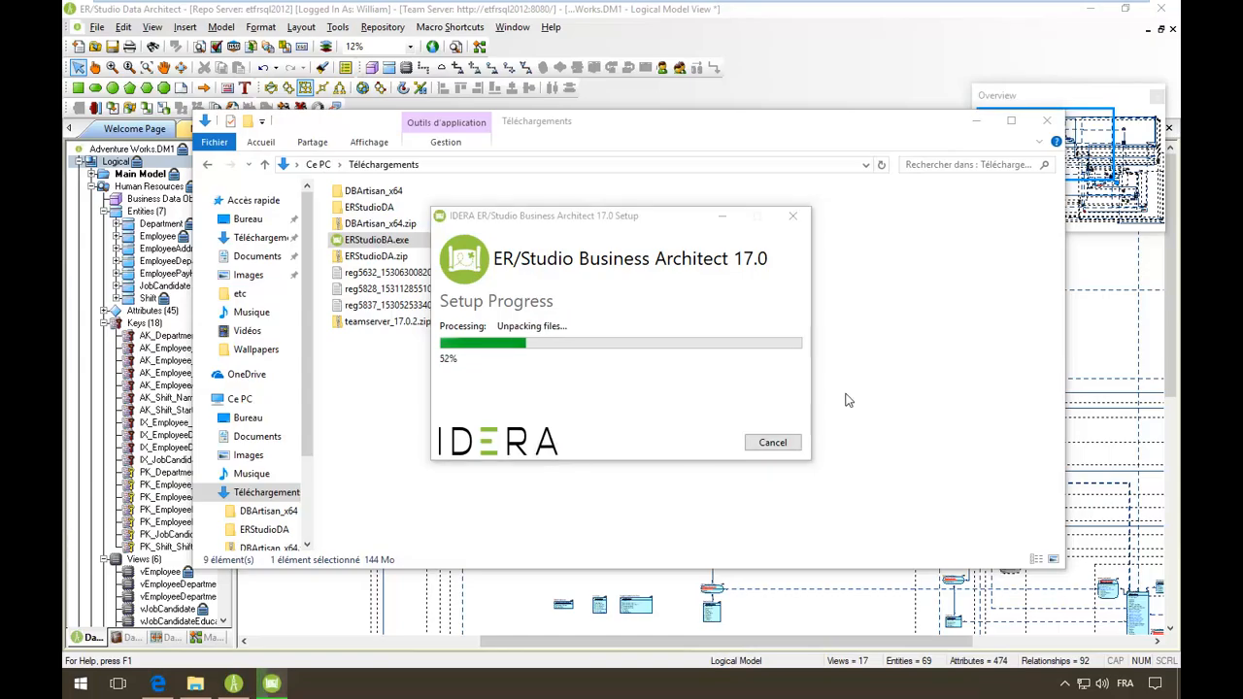
left_click(1159, 10)
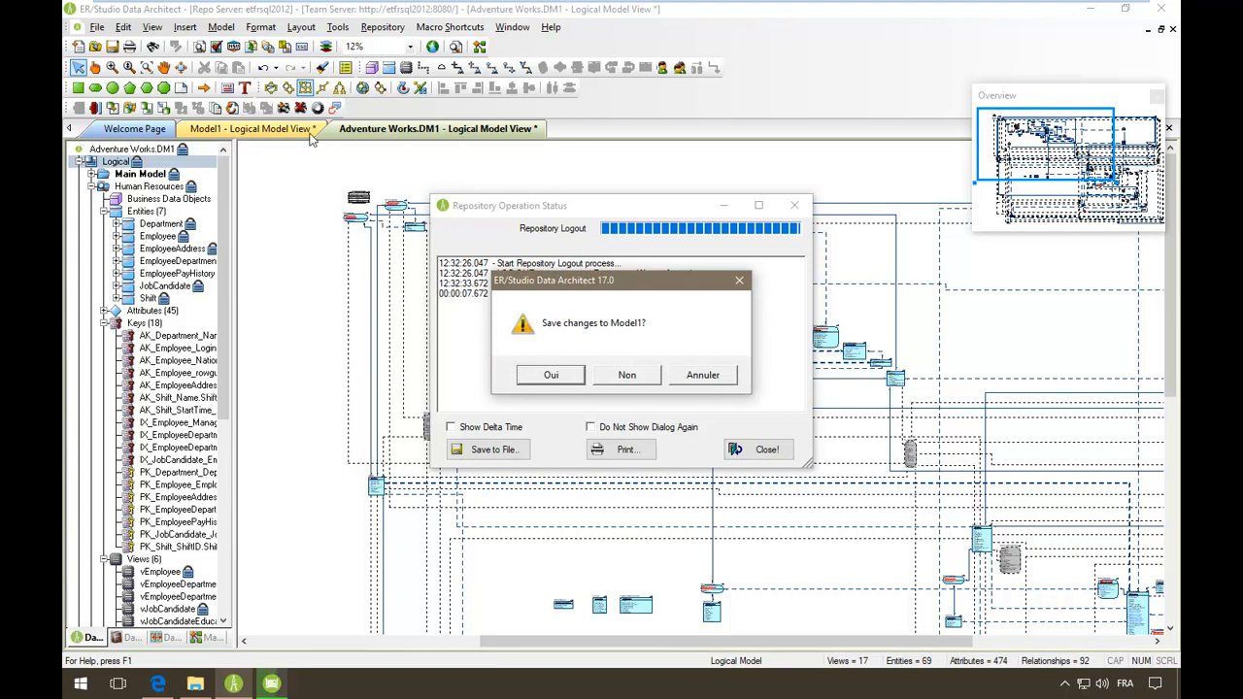
- Don't save Model1, but save Adventure Works.DM1 on exit
left_click(634, 379)
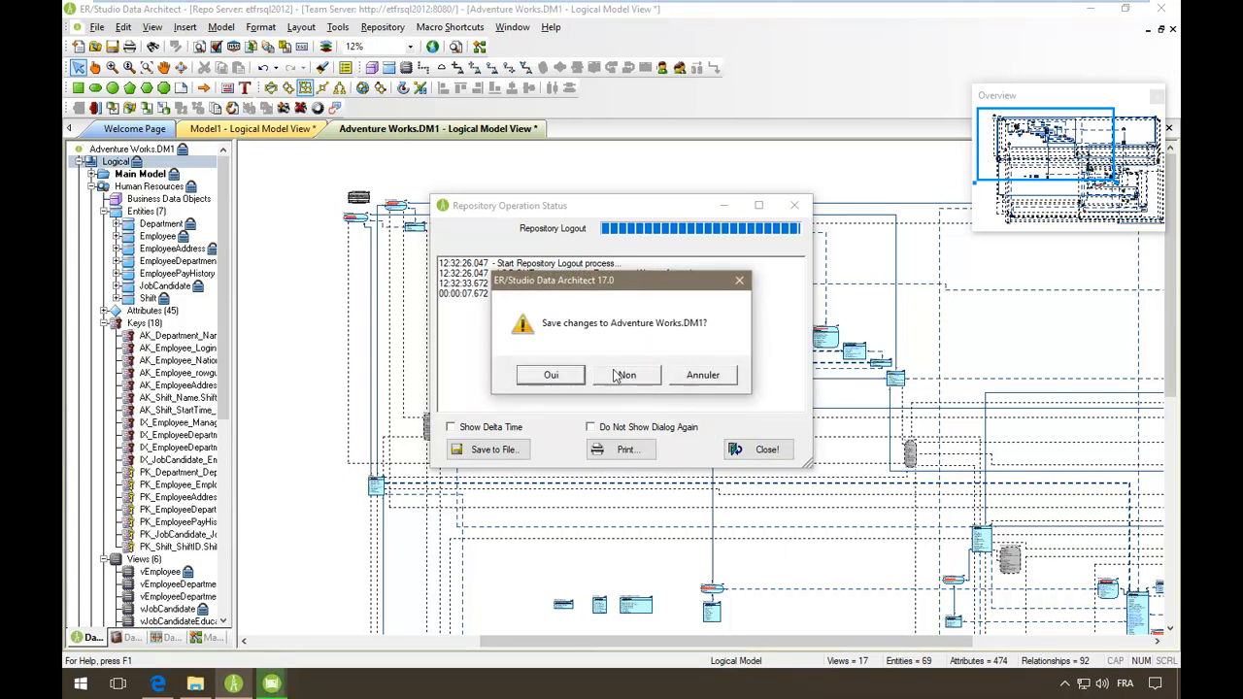
left_click(549, 376)
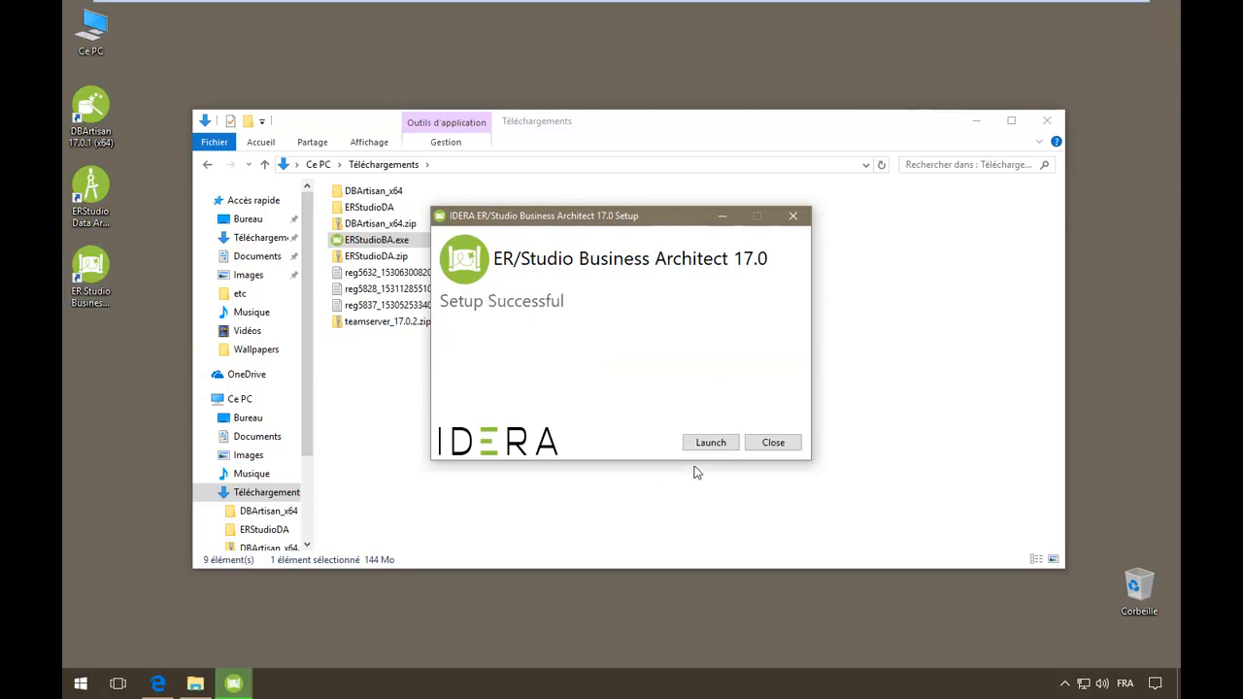
- Launch Business Architect and register it online with the serial number, account login and password
left_click(717, 440)
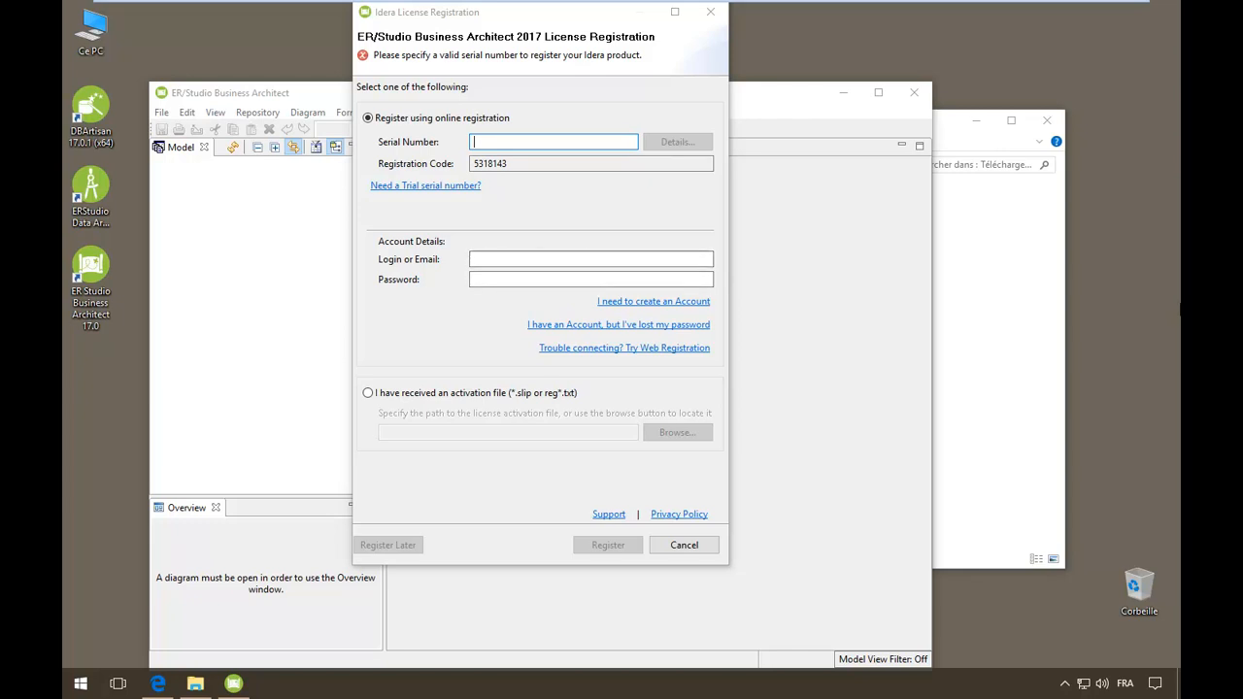
key("ctrl+v")
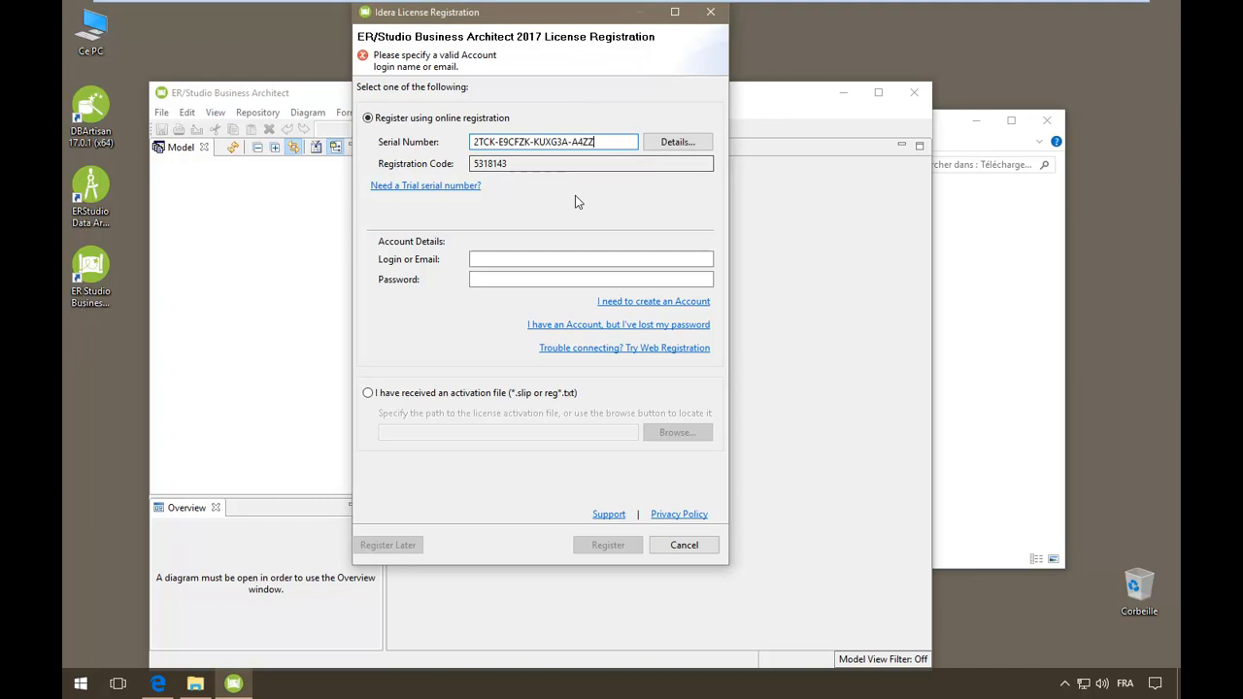
left_click(484, 259)
key("ctrl+v")
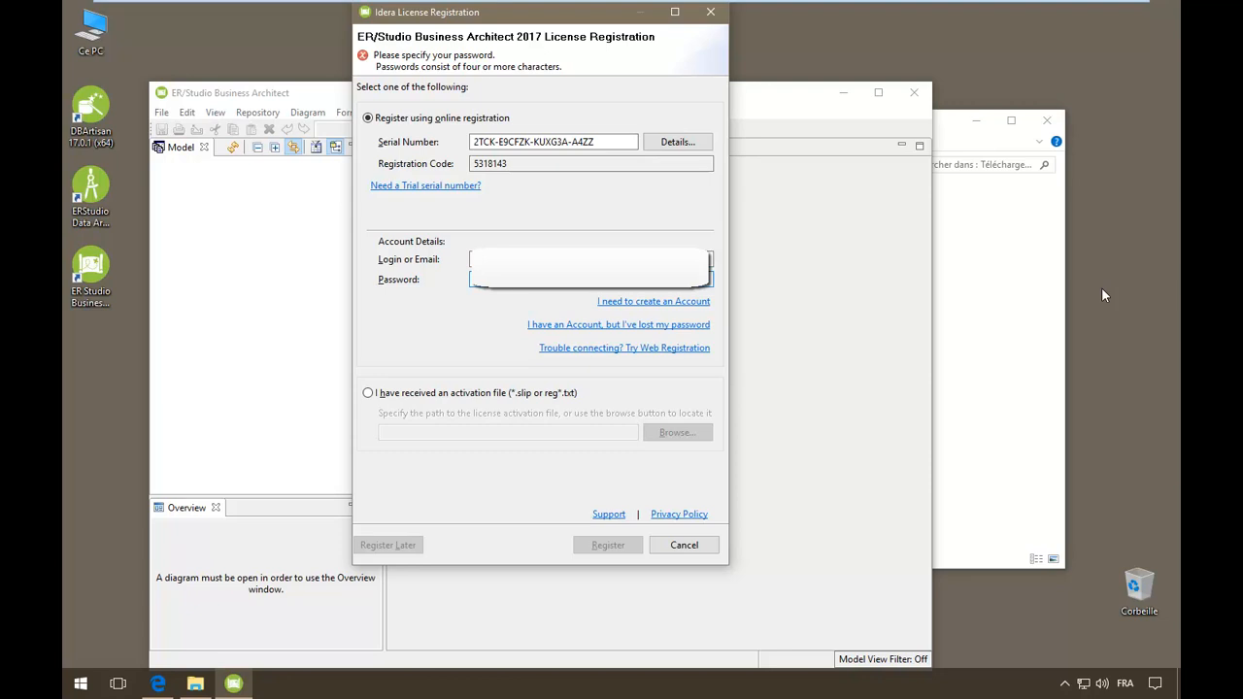
key("ctrl+v")
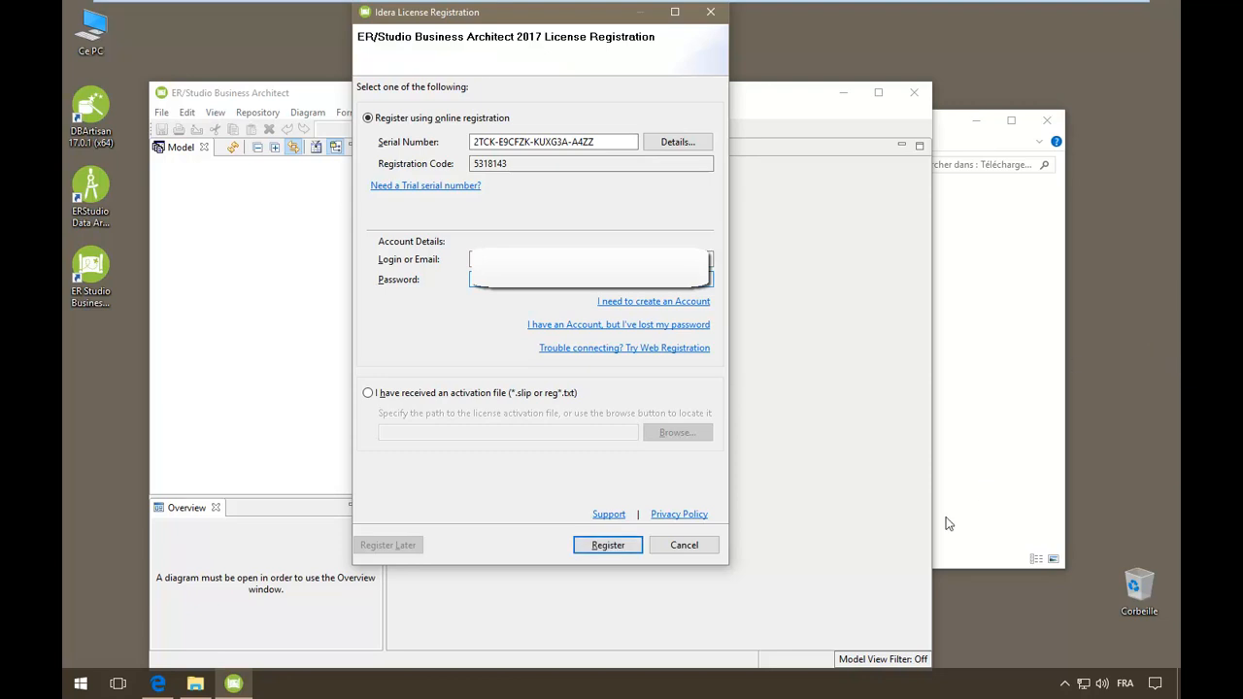
left_click(602, 546)
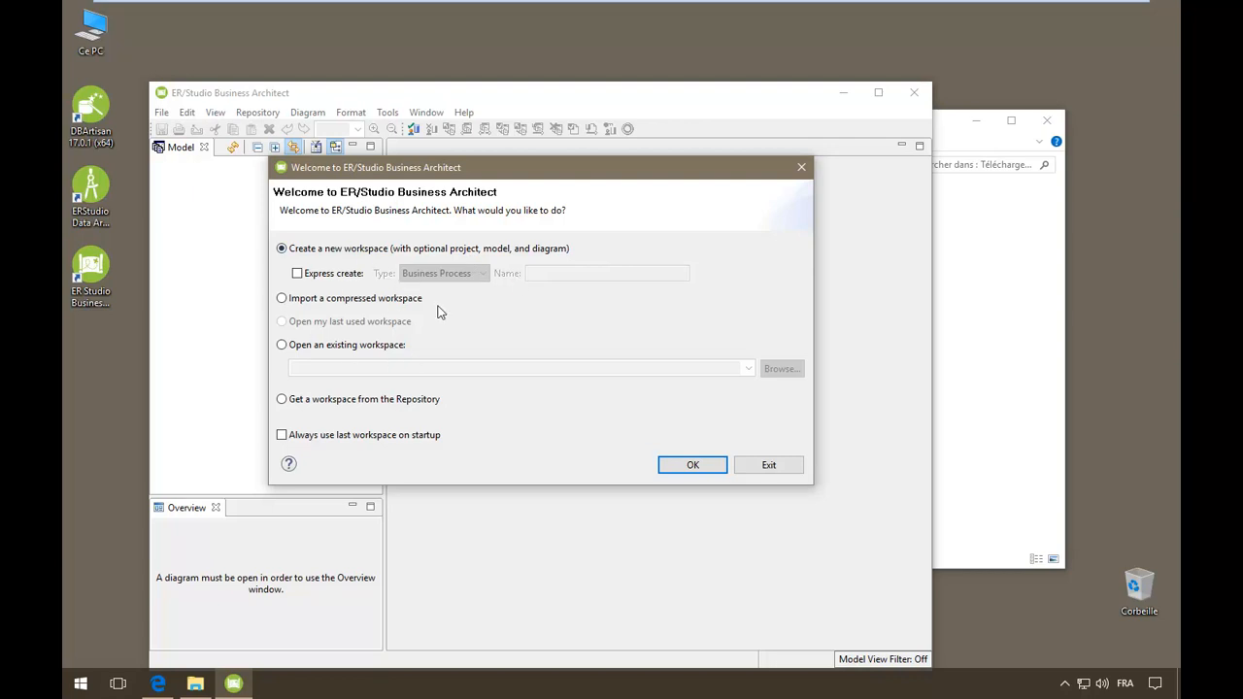
- Choose to get a repository workspace and log in to server etfrsql2012 with Remember Me ticked
left_click(331, 400)
left_click(702, 464)
type("etfrsql2012")
key("Tab")
key("Tab")
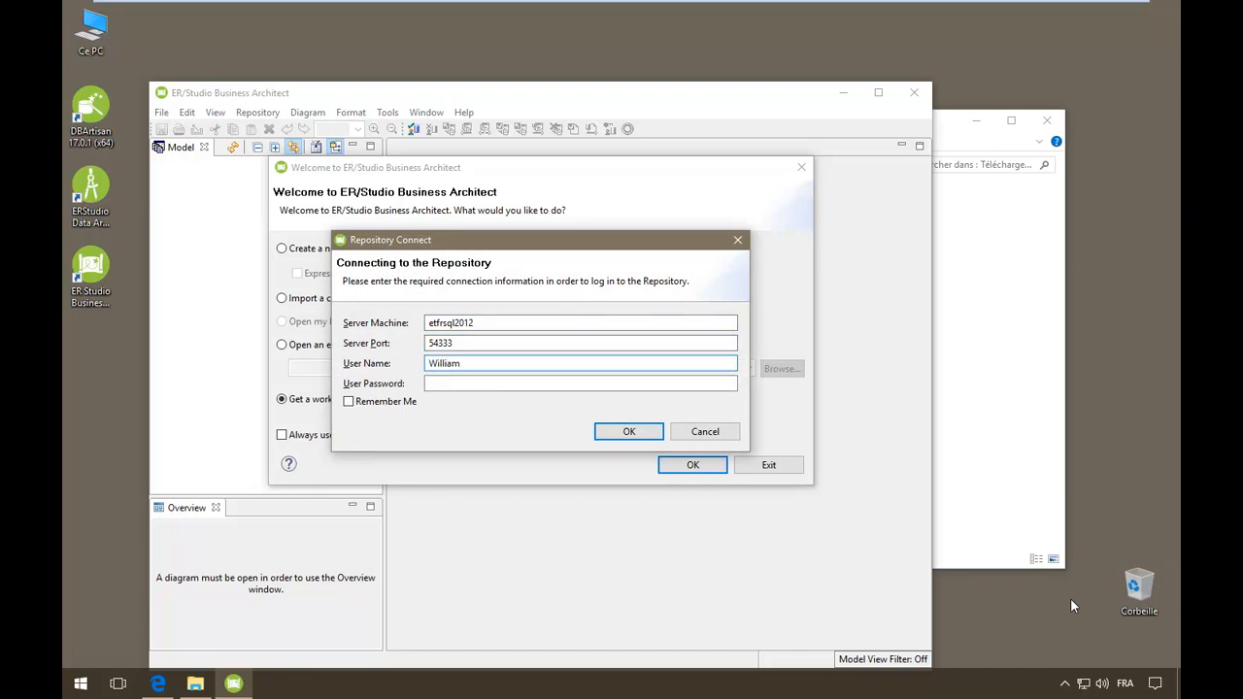
type("****")
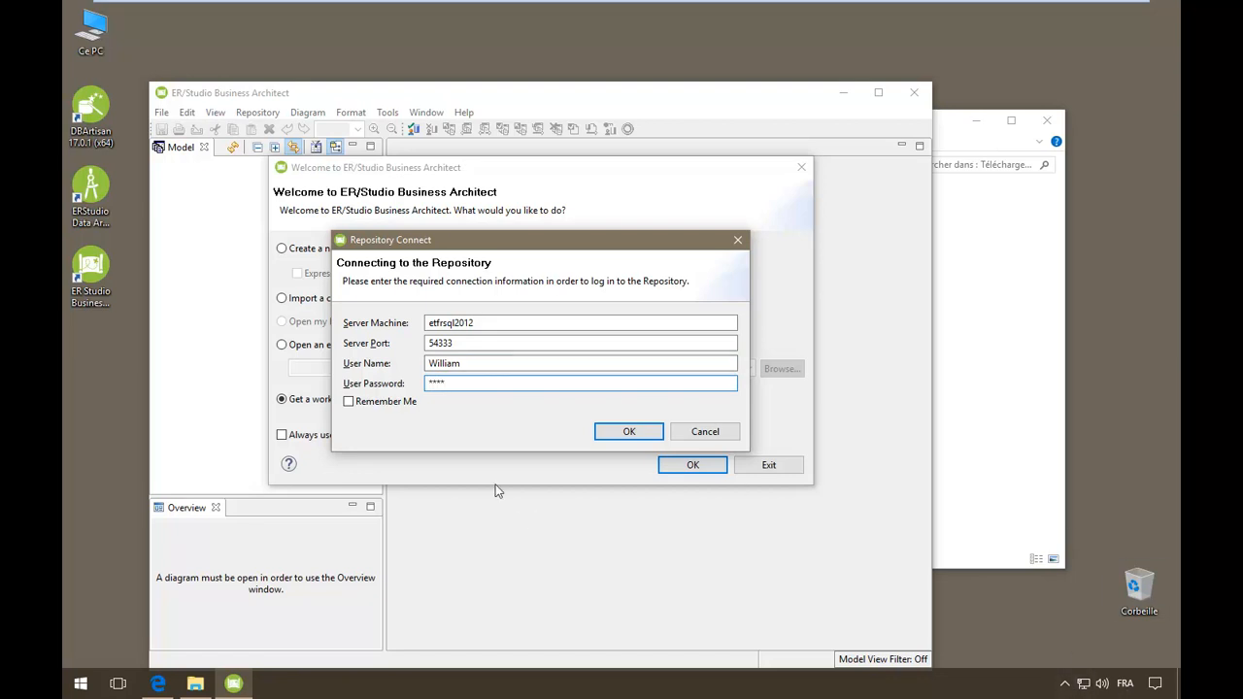
left_click(384, 402)
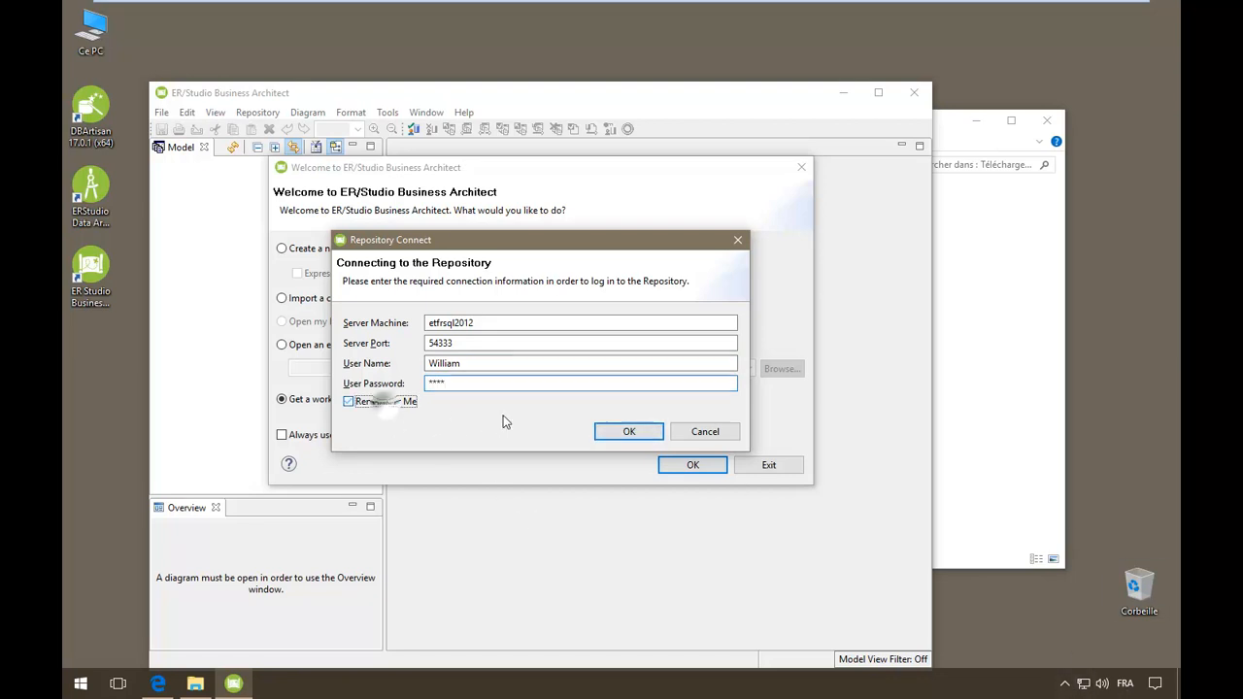
left_click(629, 431)
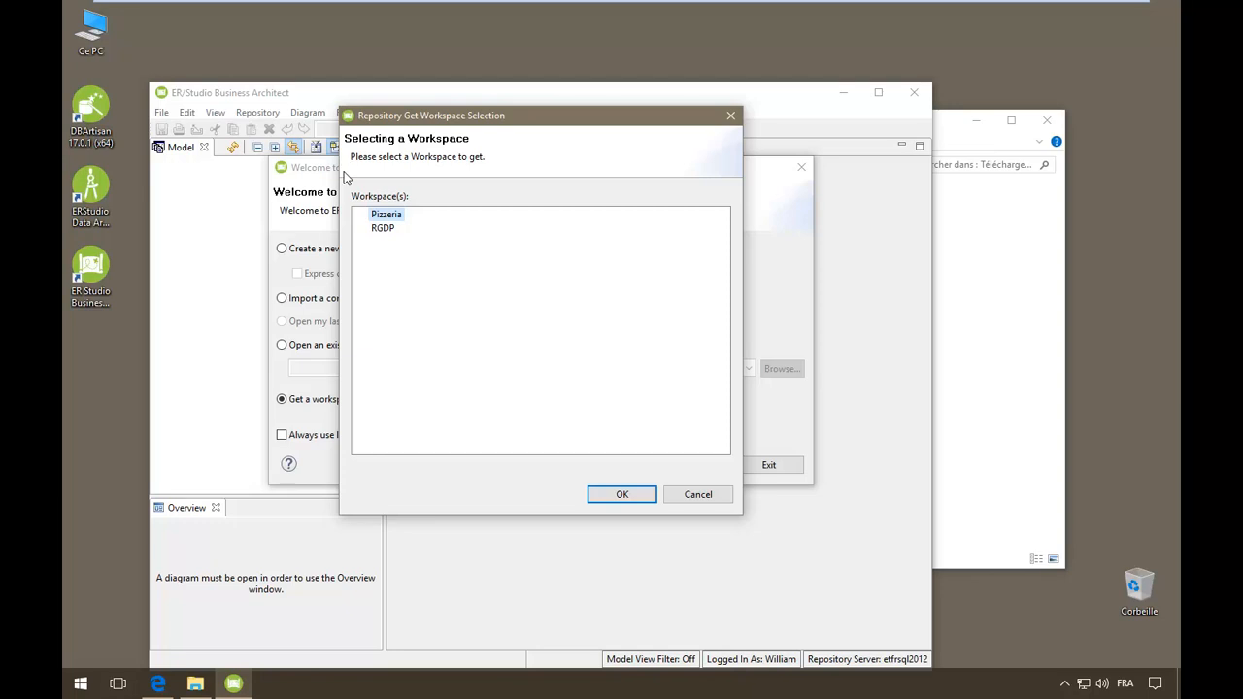
- Retrieve the RGDP workspace, expand Data Protection Impact Assessment in the Model tree, and open its diagram
left_click(385, 229)
left_click(626, 495)
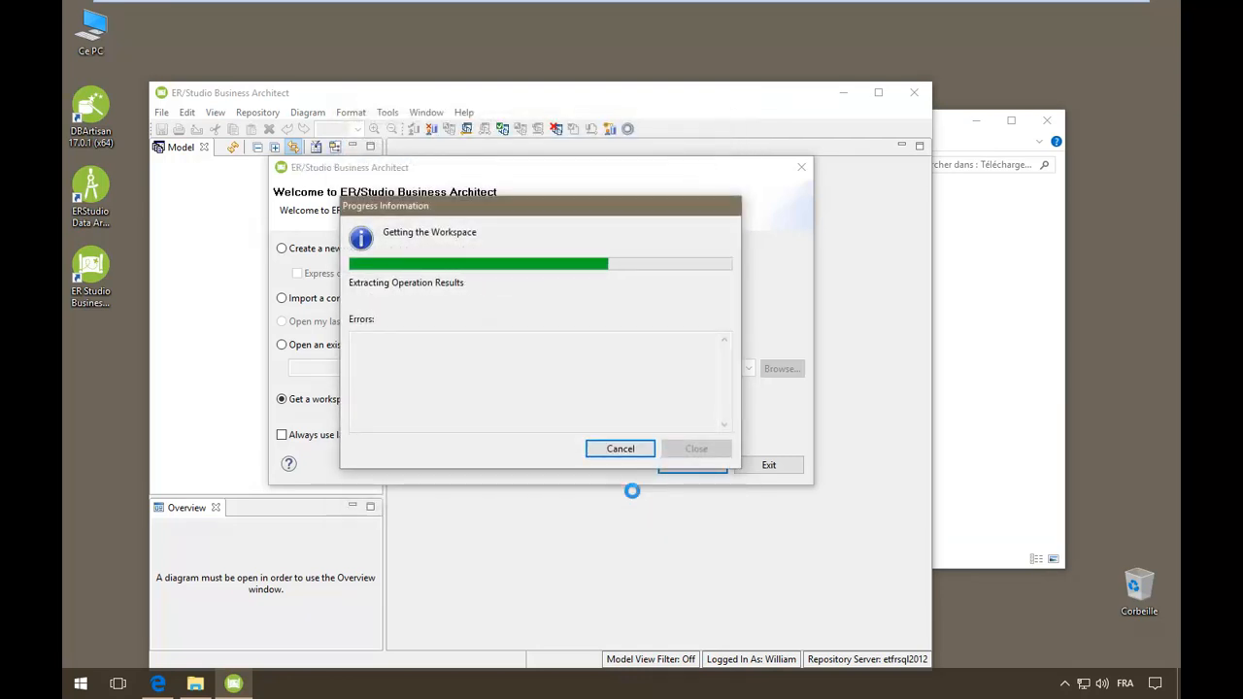
left_click(233, 193)
left_click_drag(242, 191, 246, 183)
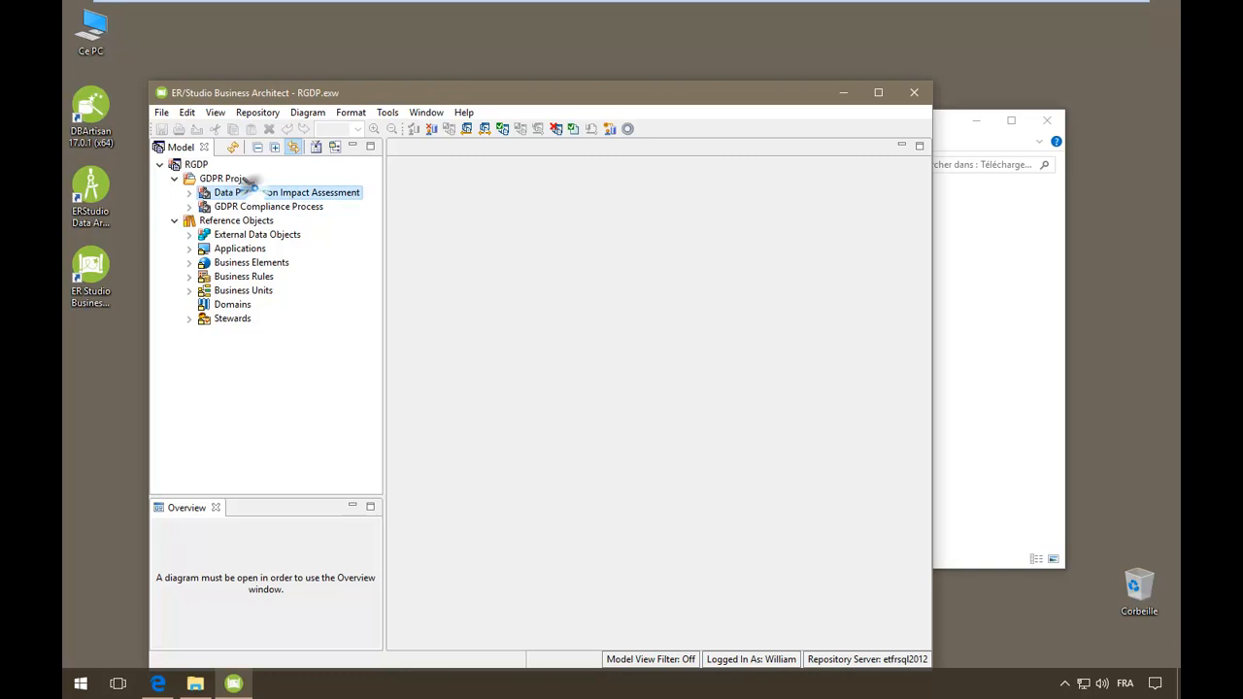
left_click(191, 193)
double_click(260, 207)
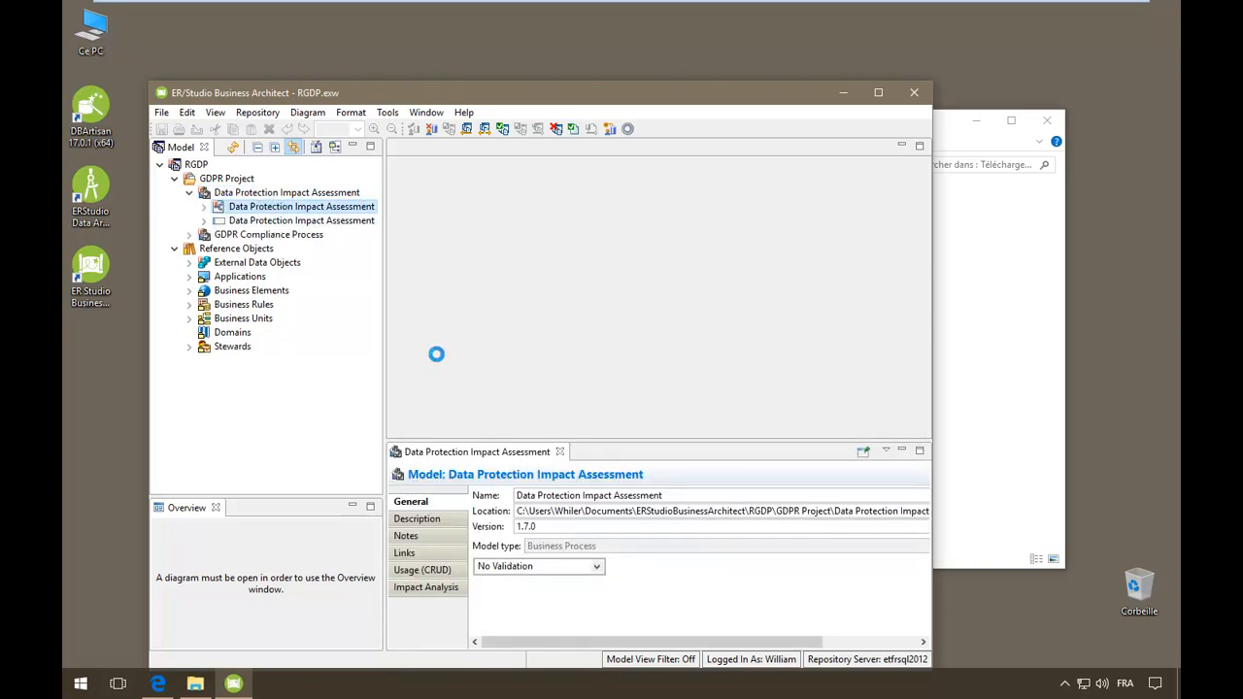